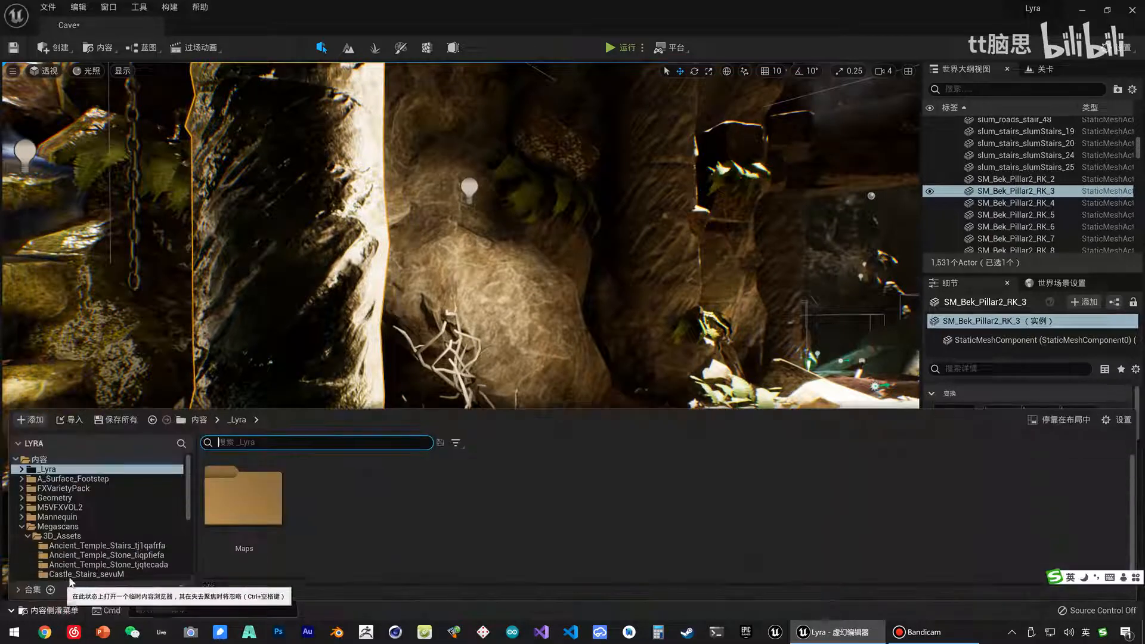
Browse the Megascans 3D_Assets folder and its Ancient_Temple_Stone_tiqpfiefa asset to see which meshes are available.
left_click(54, 535)
left_click(58, 527)
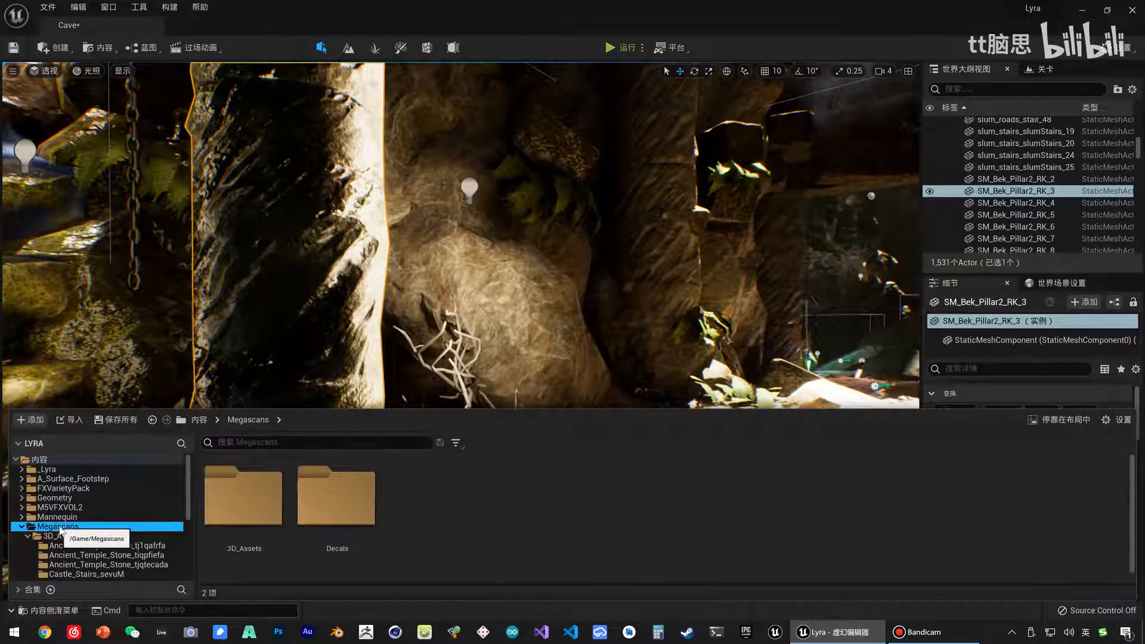
scroll(59, 511, "down", 1)
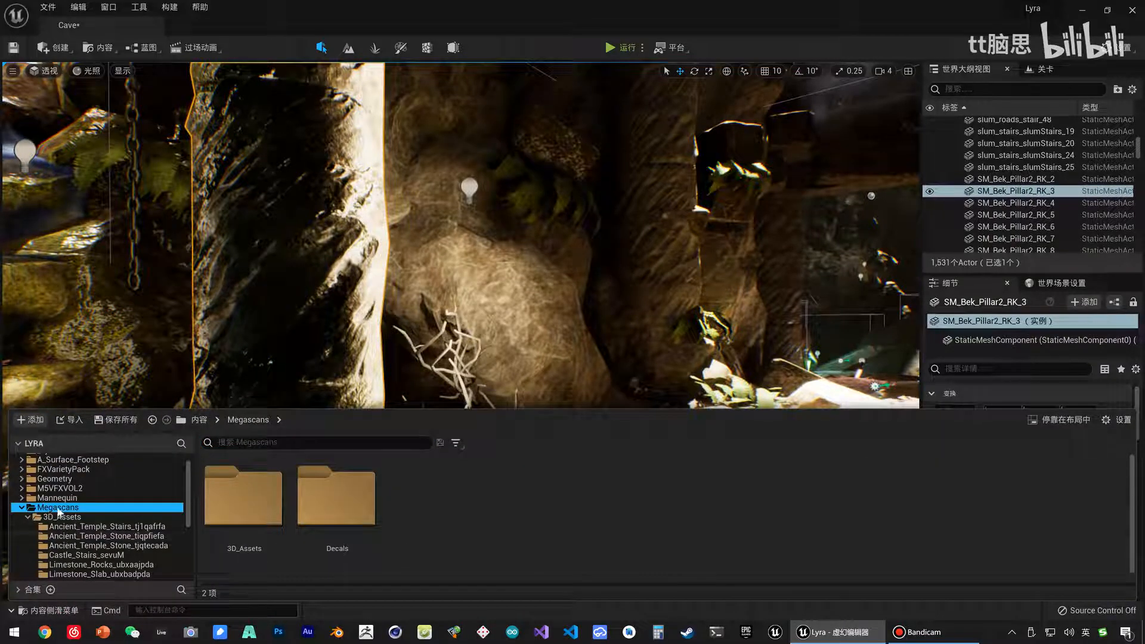
left_click(89, 519)
scroll(82, 524, "down", 1)
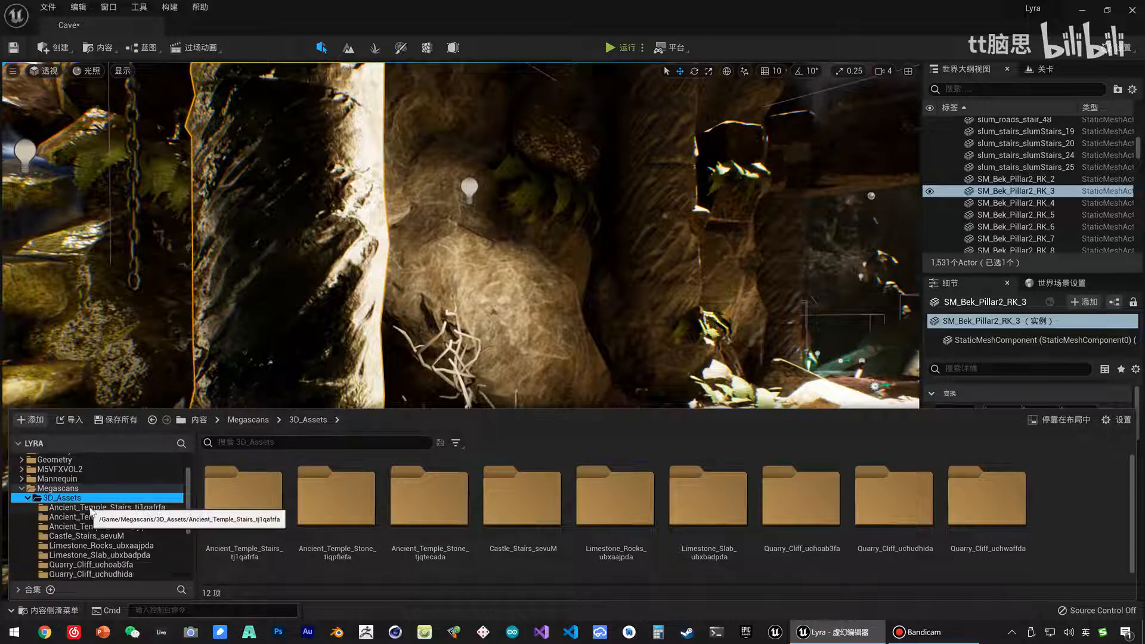
left_click(72, 518)
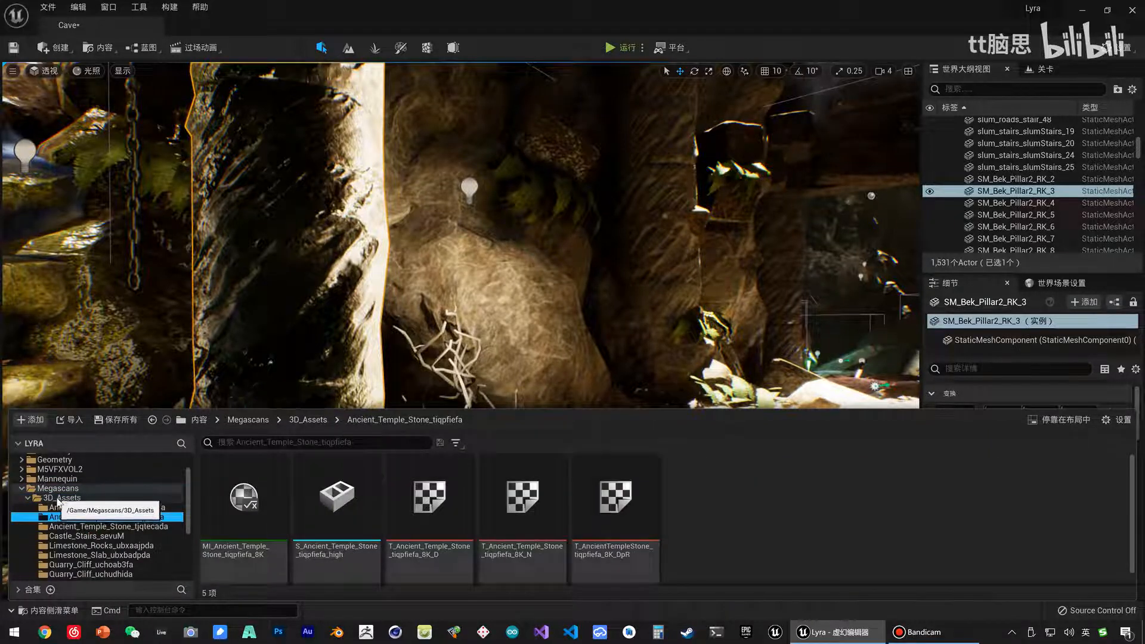
left_click(53, 498)
left_click(27, 498)
Examine the Megascans Decals folder and the contents of its Ancient_Temple_Decorative_Relief subfolder.
left_click(54, 508)
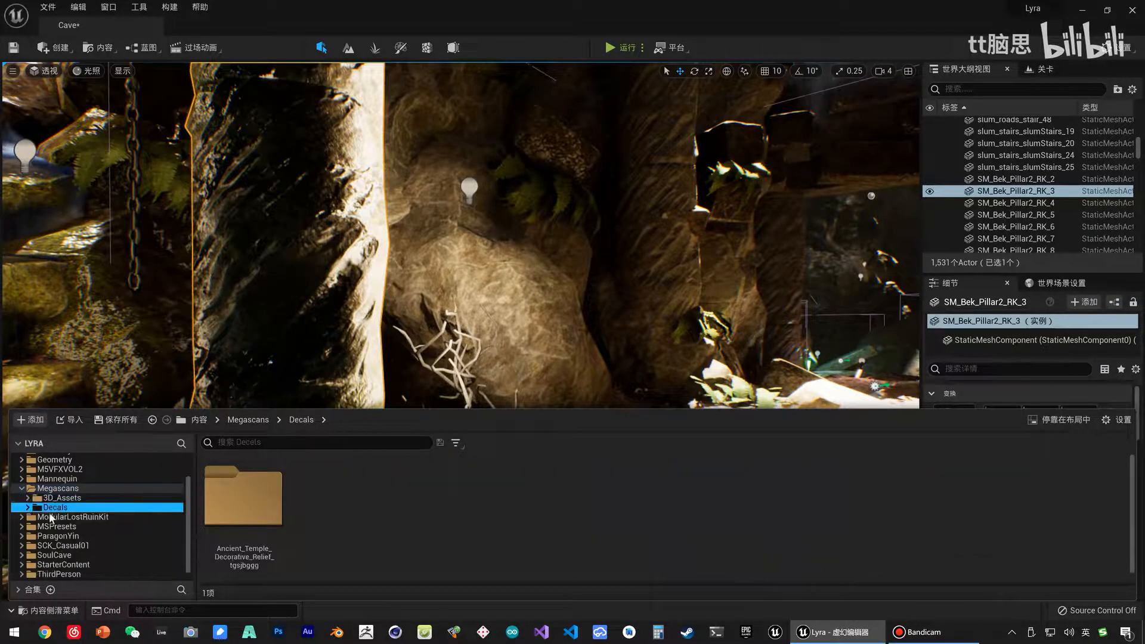
left_click(77, 499)
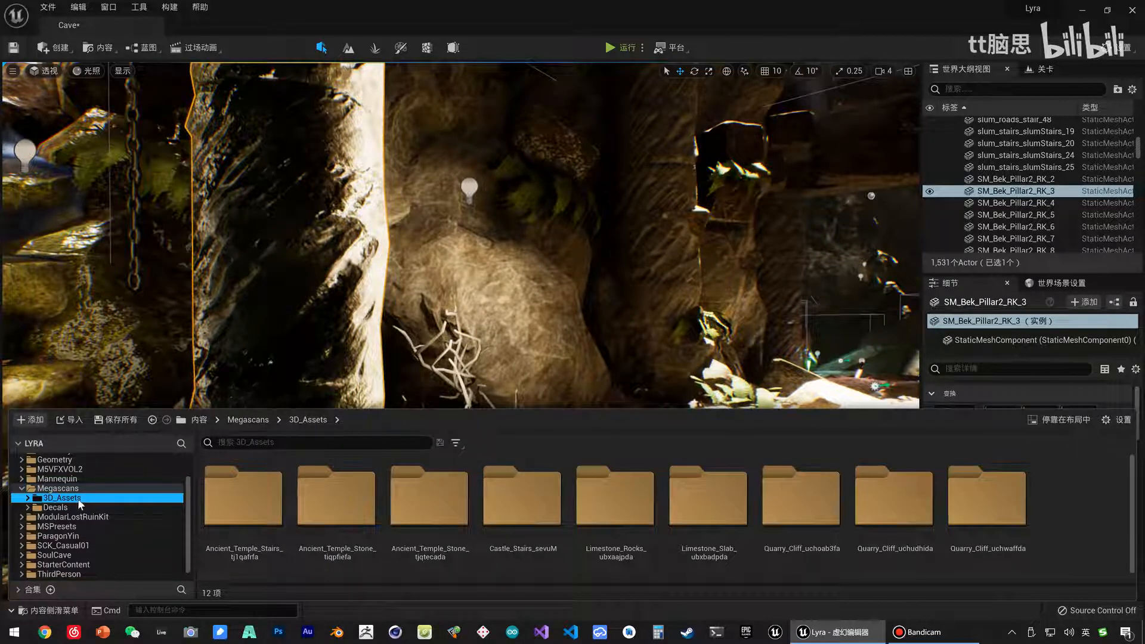
left_click(50, 509)
left_click(28, 508)
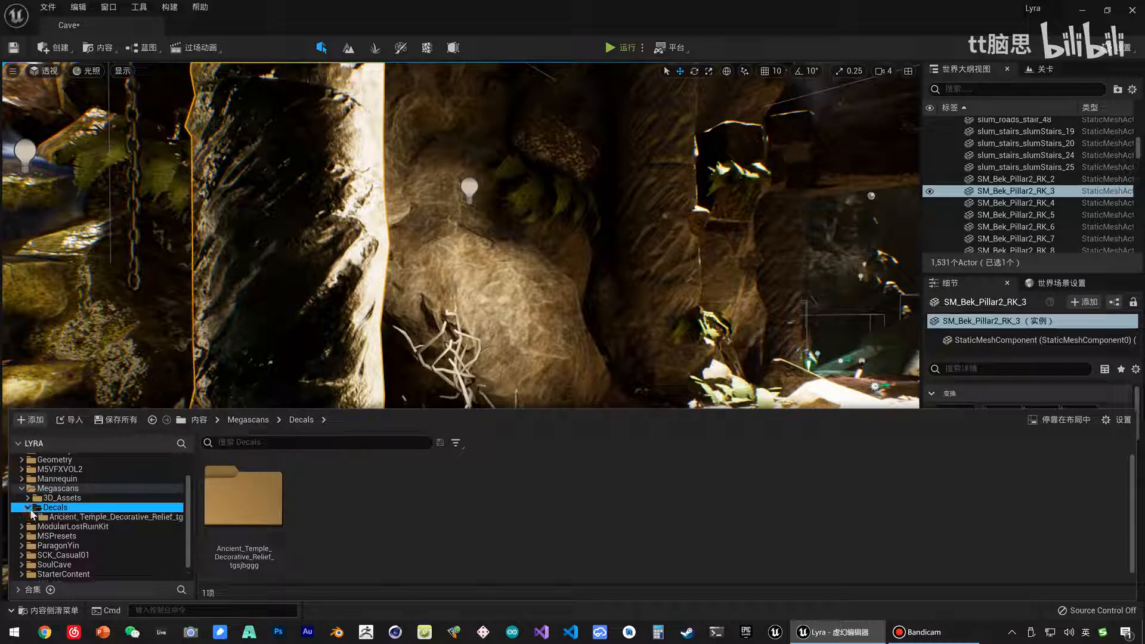
left_click(47, 518)
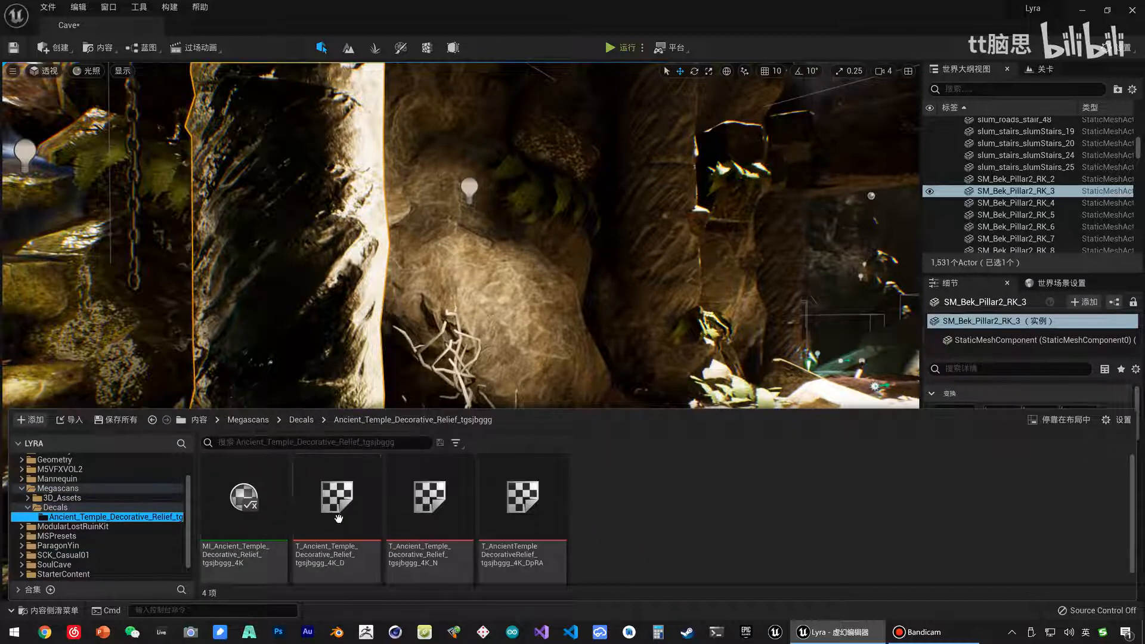
Place the S_Ancient_Temple_Stairs_tj1qafrfa_high mesh on the cave floor as a trial and delete it again.
double_click(61, 498)
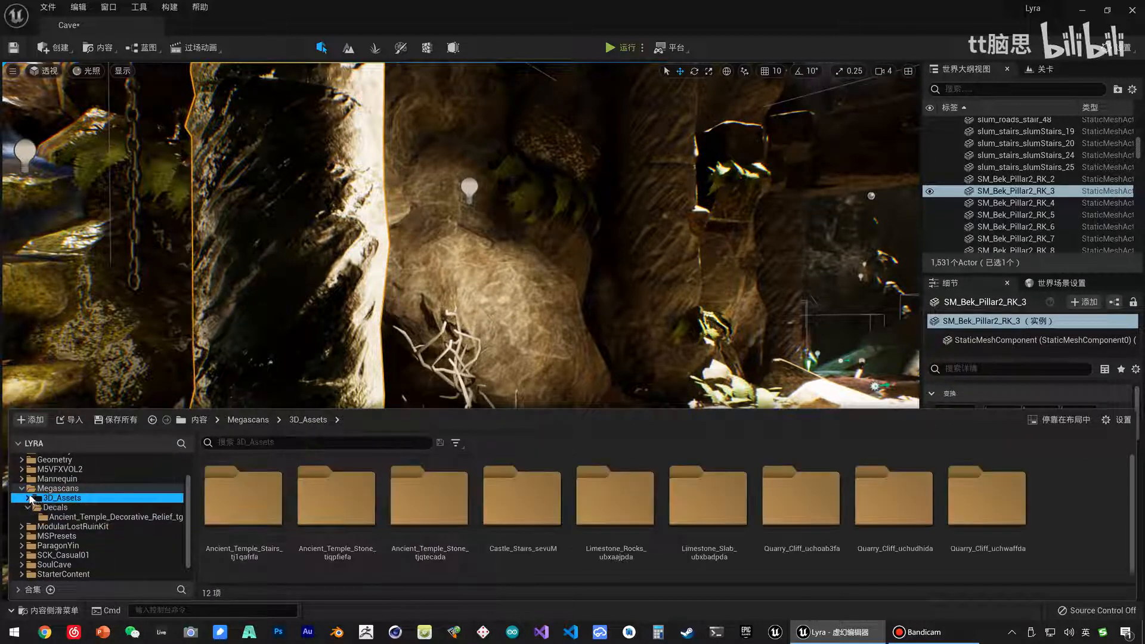
left_click(96, 508)
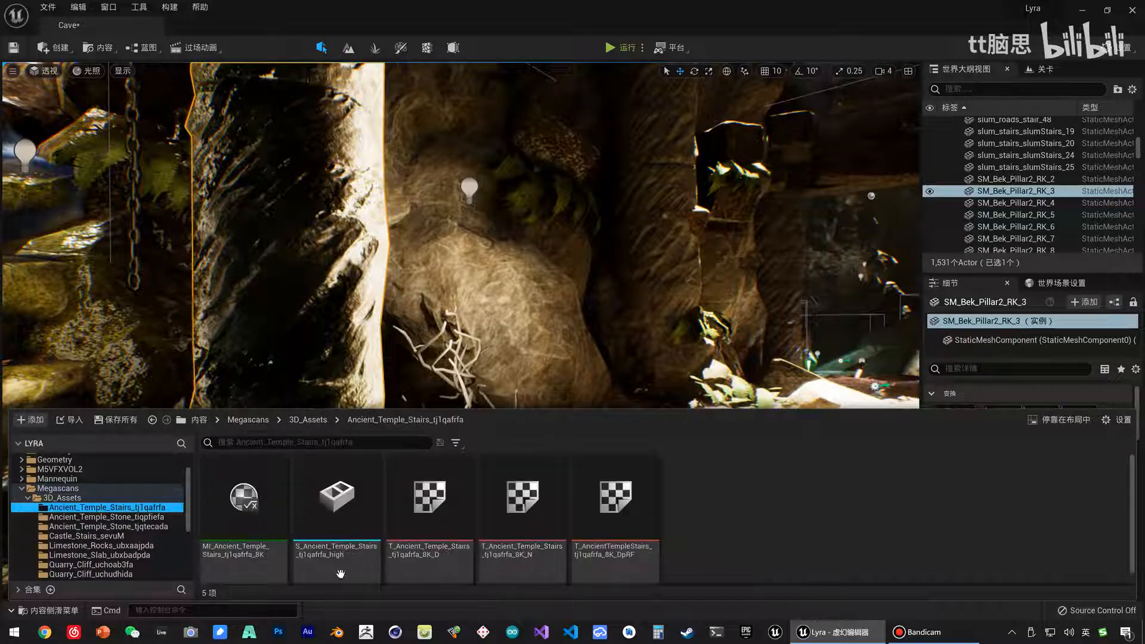
right_click_drag(370, 334, 358, 373)
key("ctrl+space")
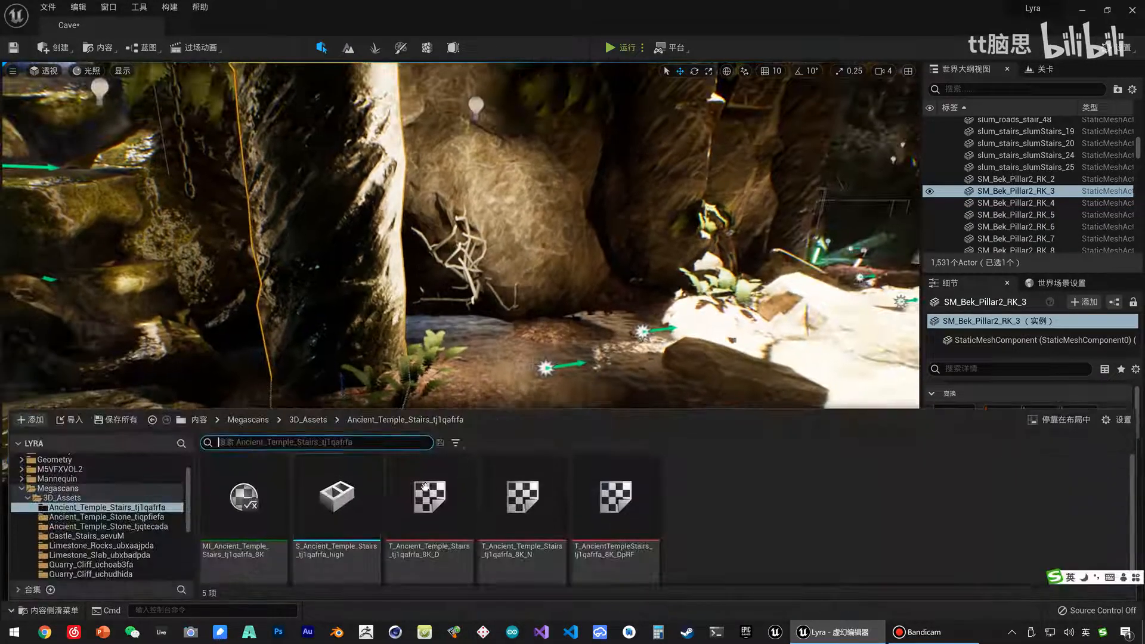
left_click_drag(337, 504, 526, 391)
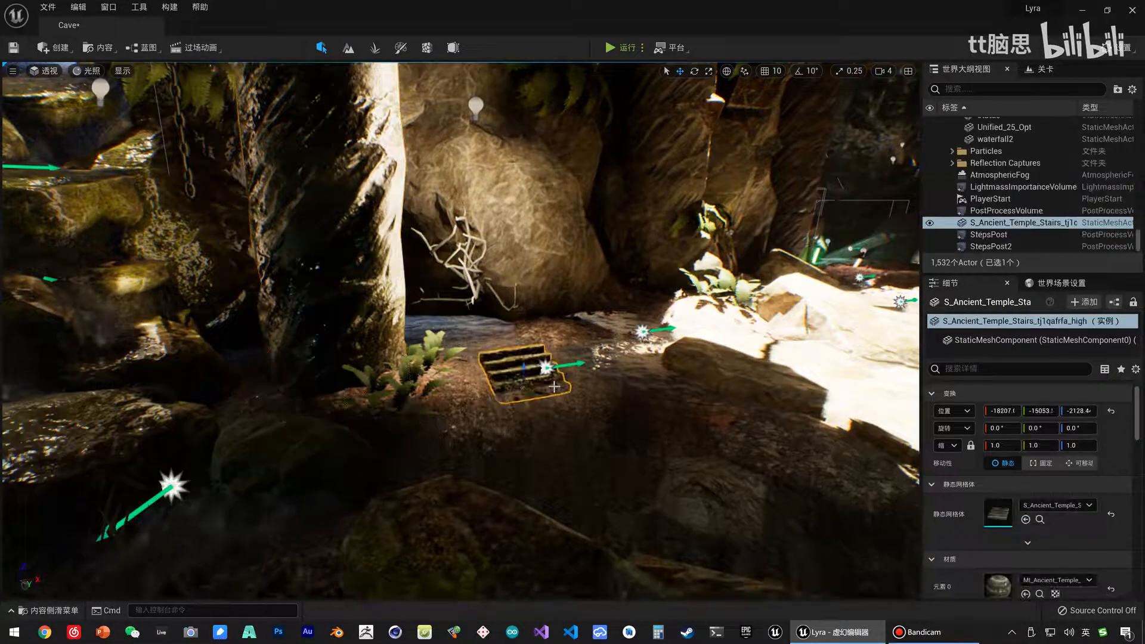
key("Delete")
Place the S_Quarry_Cliff_uchoab3fa_high mesh in front of the boulder as a trial and delete it again.
key("ctrl+space")
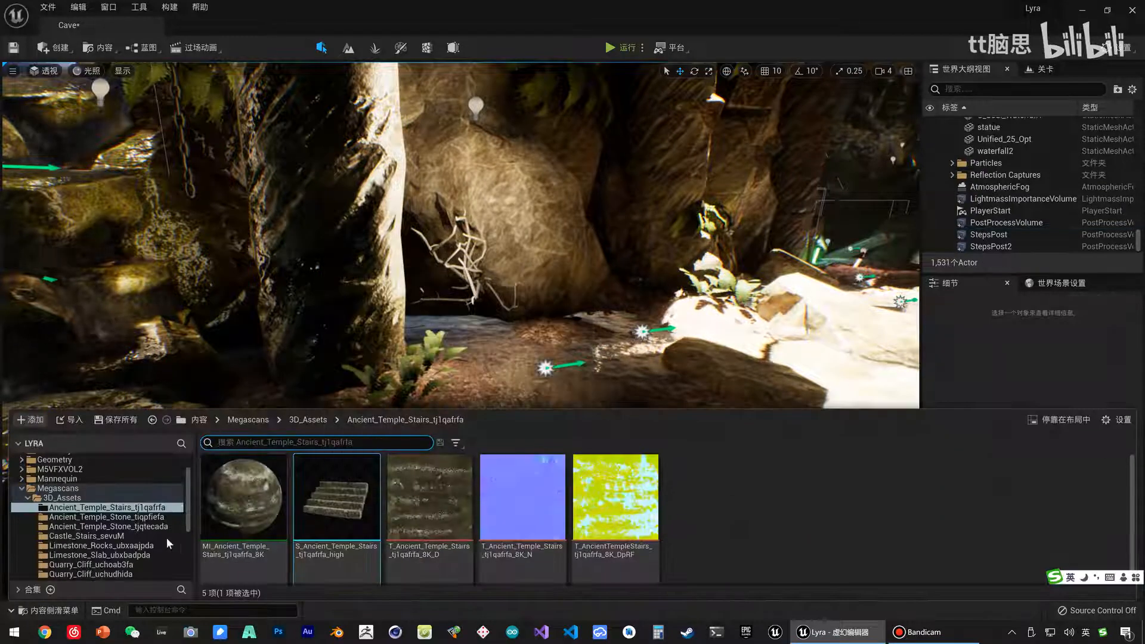
left_click(106, 564)
left_click_drag(337, 501, 564, 378)
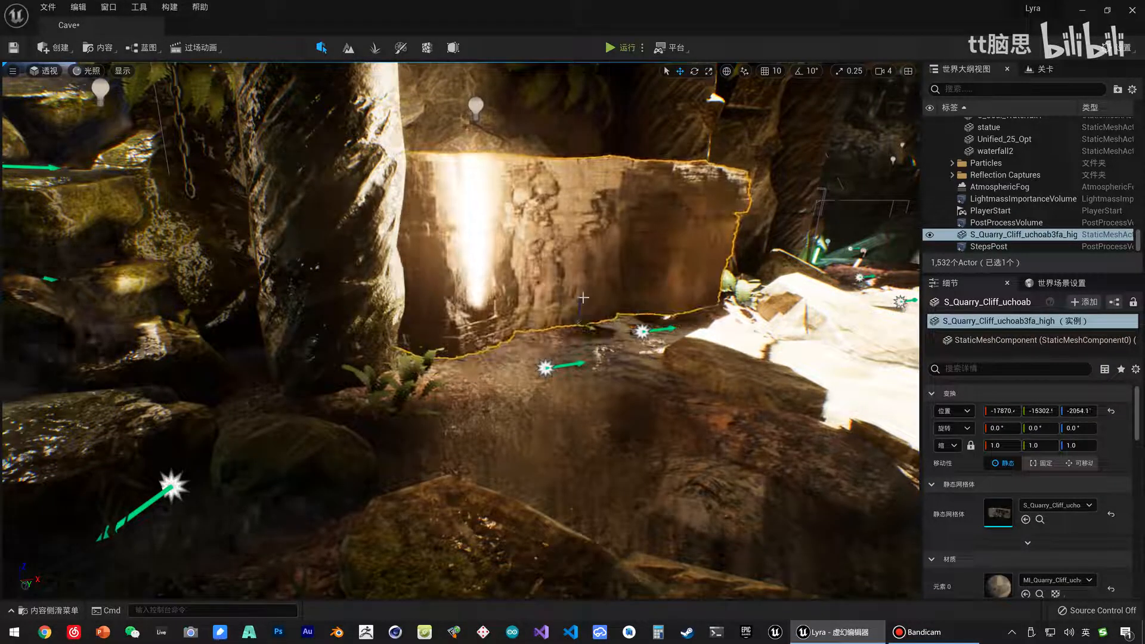
key("Delete")
Look through the Quarry_Cliff, Limestone_Rocks, Limestone_Slab and Castle_Stairs folders in 3D_Assets to compare their meshes and materials.
key("ctrl+space")
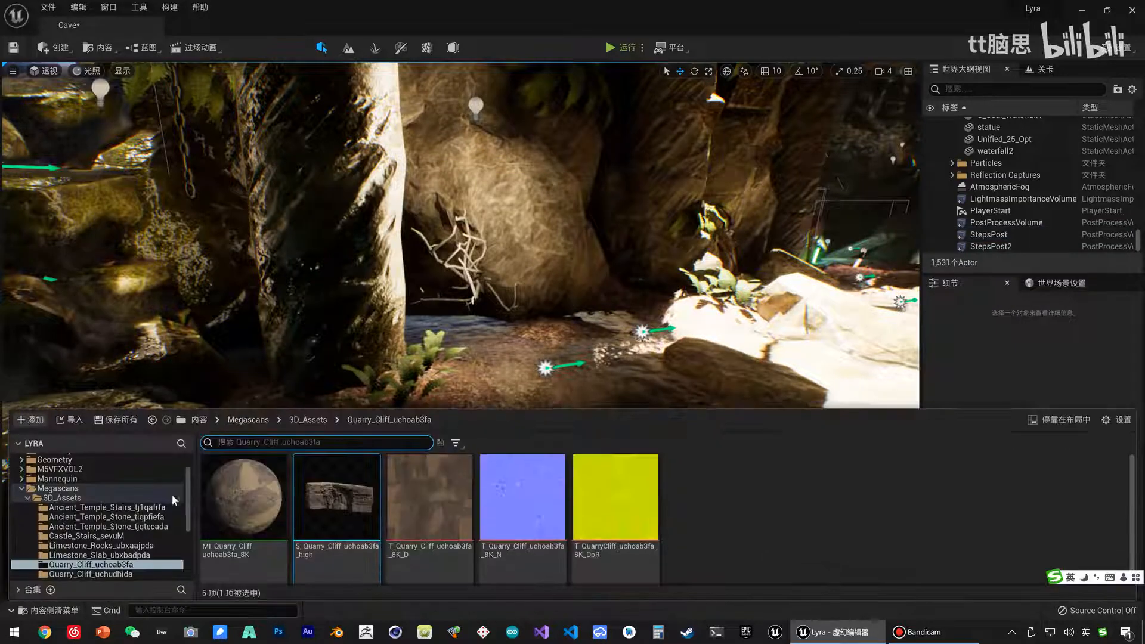
scroll(136, 541, "down", 1)
left_click(134, 546)
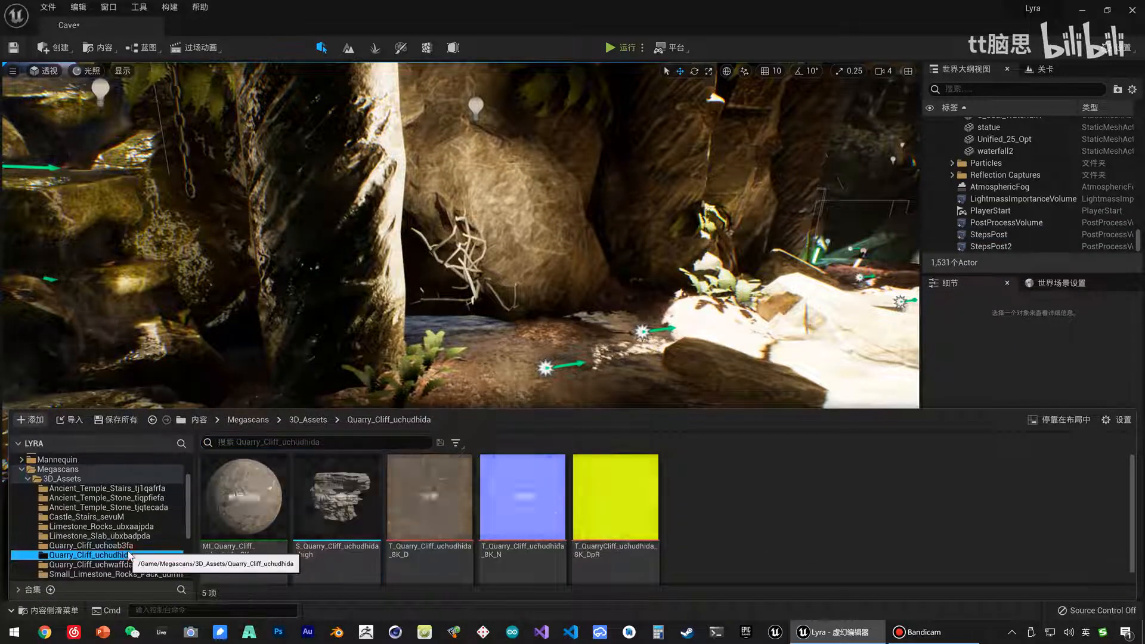
left_click(130, 556)
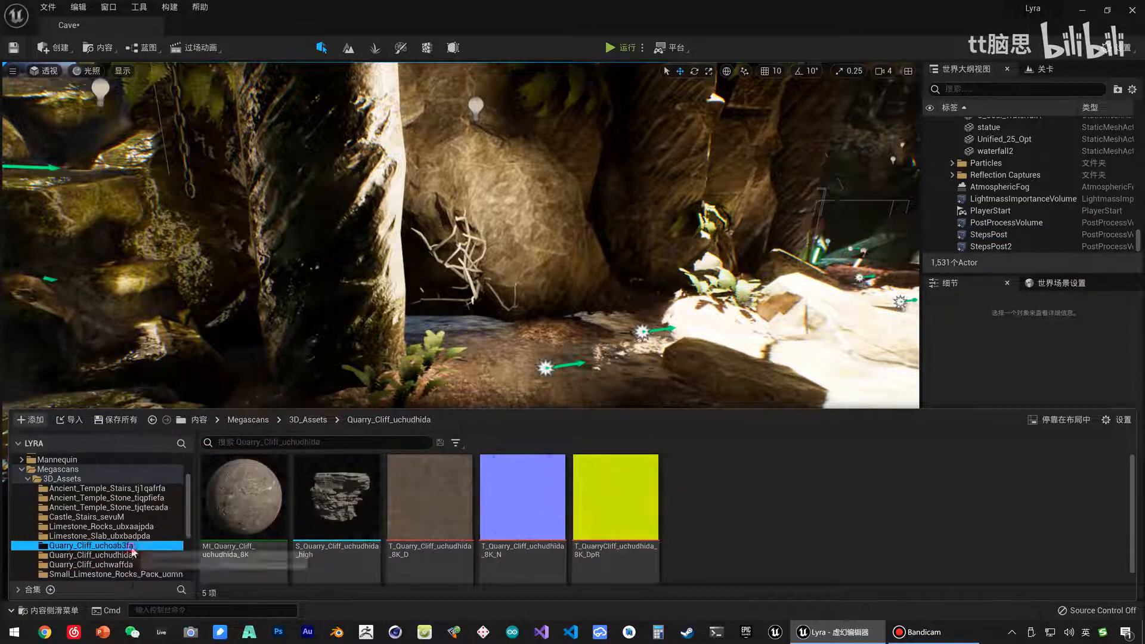
left_click(104, 527)
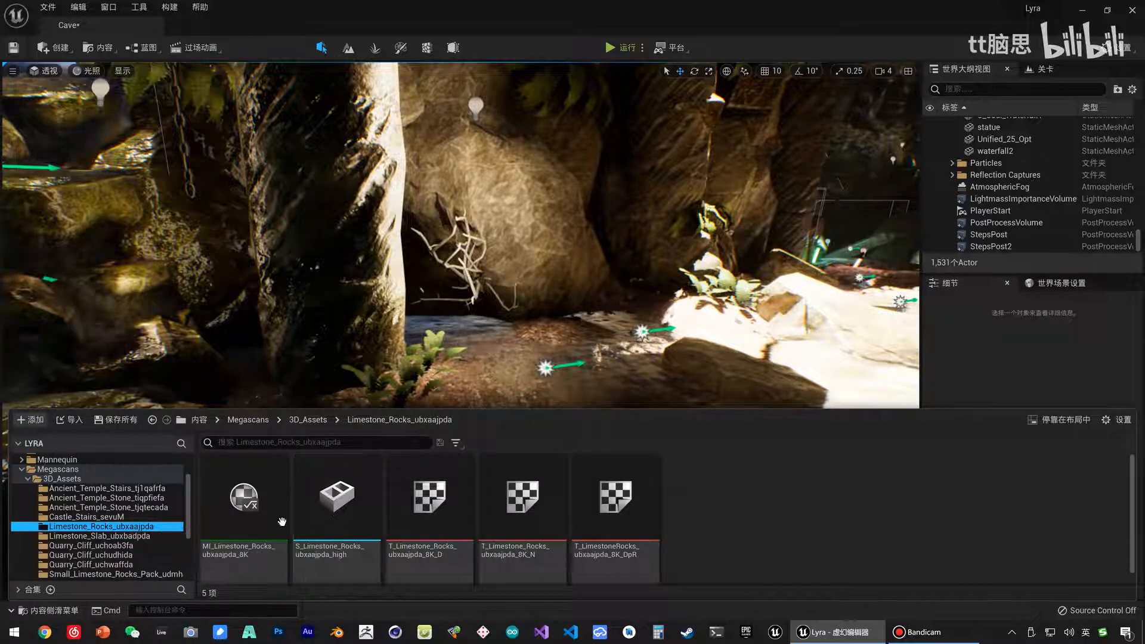
left_click(134, 536)
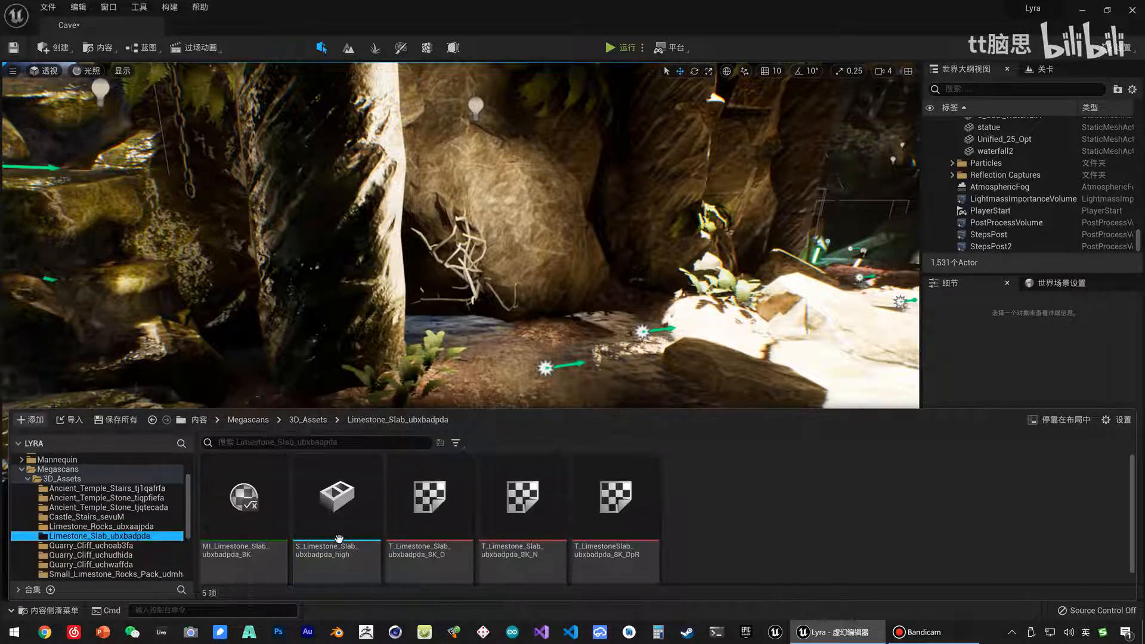
left_click_drag(339, 539, 353, 544)
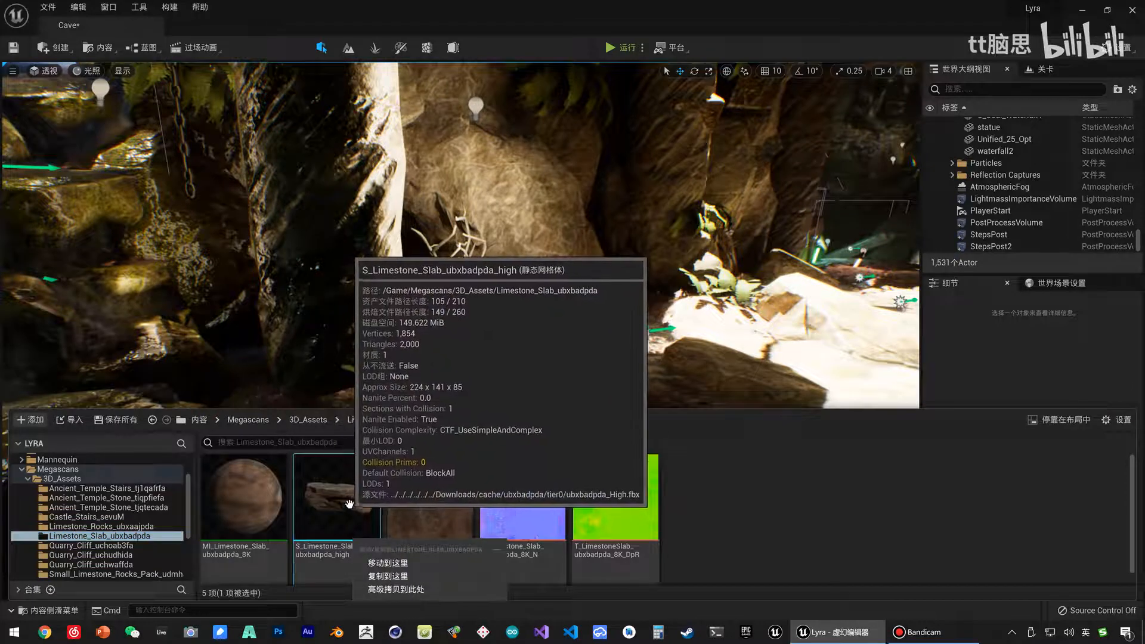
left_click(127, 544)
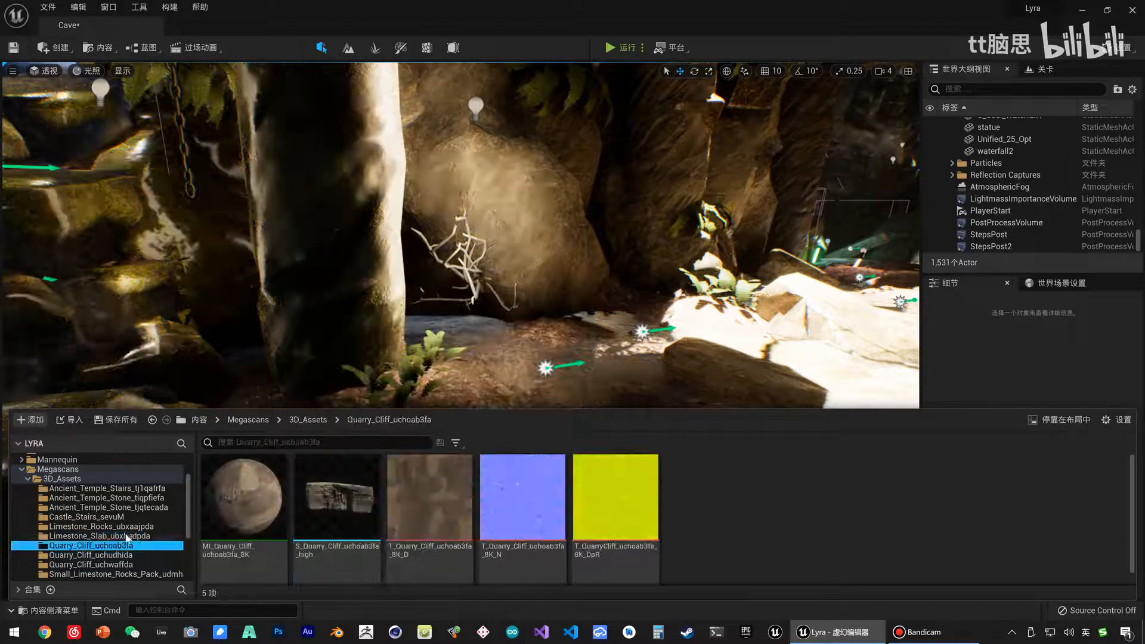
left_click(126, 536)
left_click(127, 545)
left_click(126, 555)
left_click(124, 564)
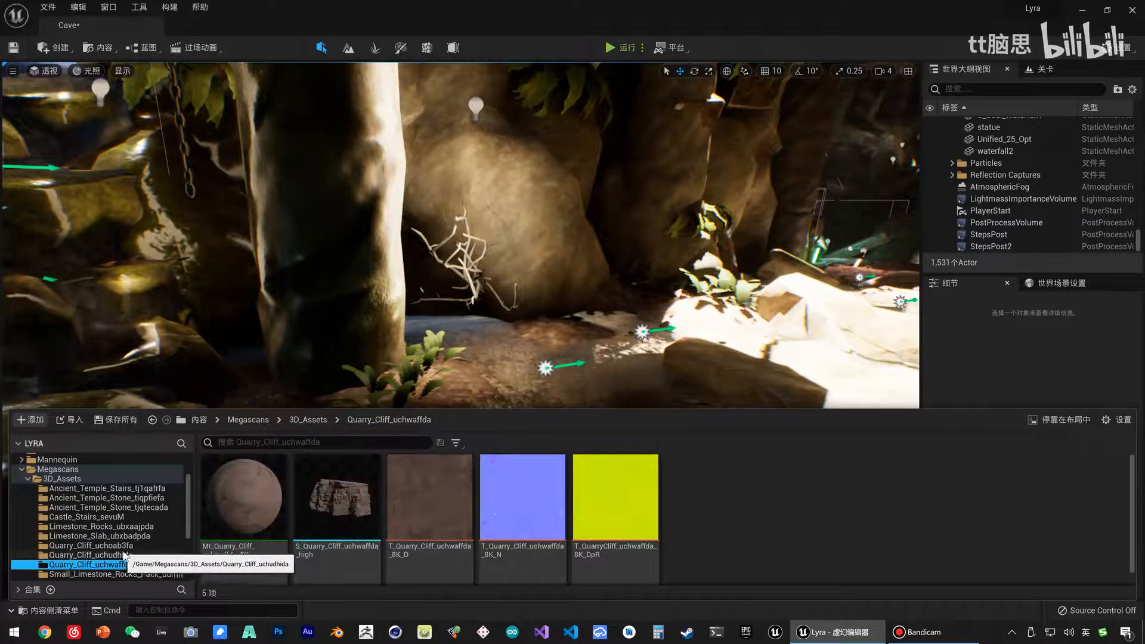
left_click(124, 554)
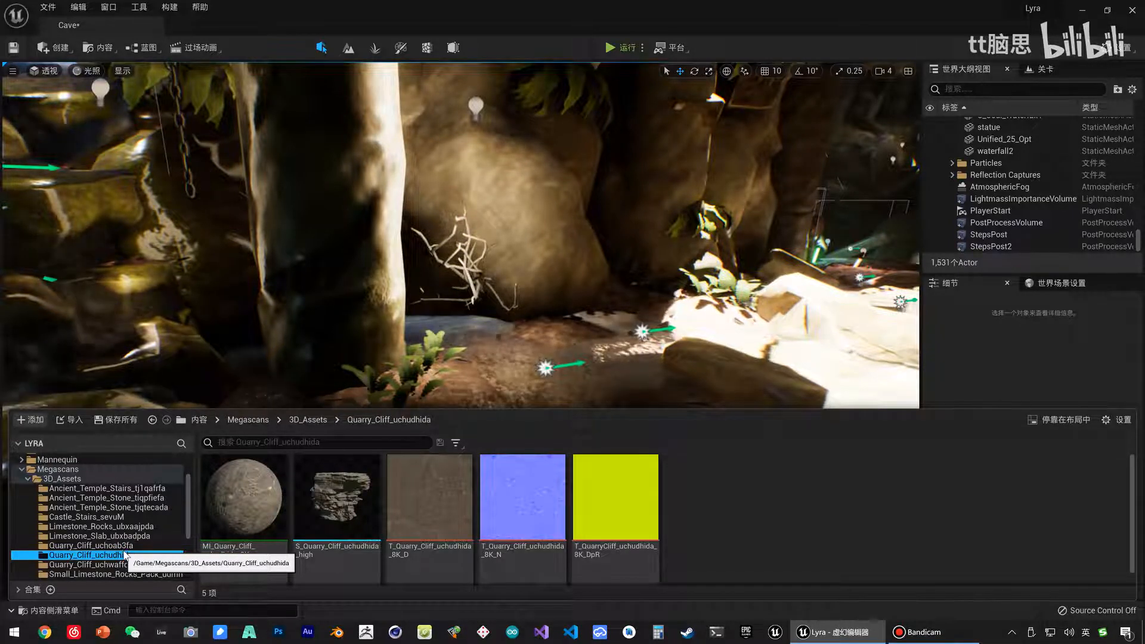
left_click(119, 517)
Create a new folder named Blueprints inside the _Lyra folder.
scroll(119, 514, "up", 2)
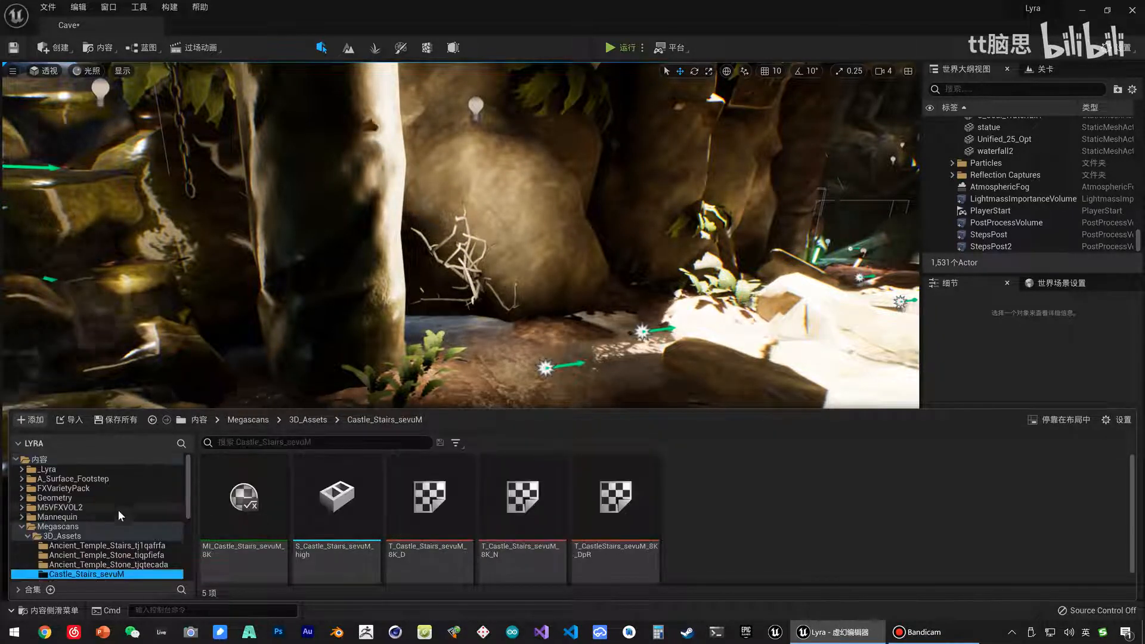
left_click(48, 470)
left_click(22, 470)
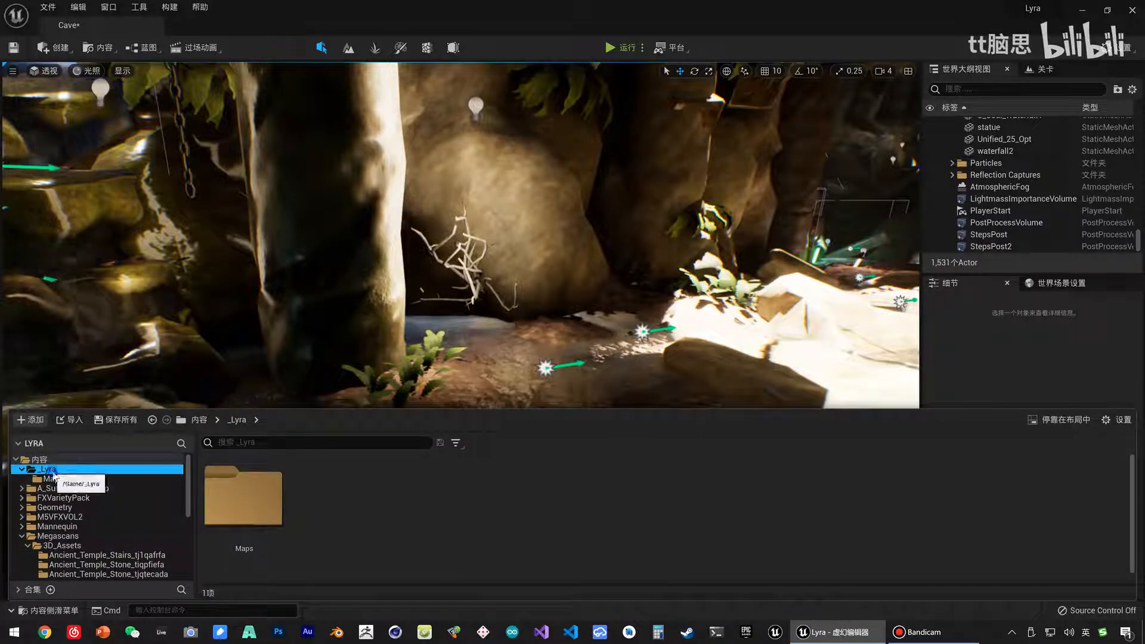
right_click(47, 470)
left_click(110, 199)
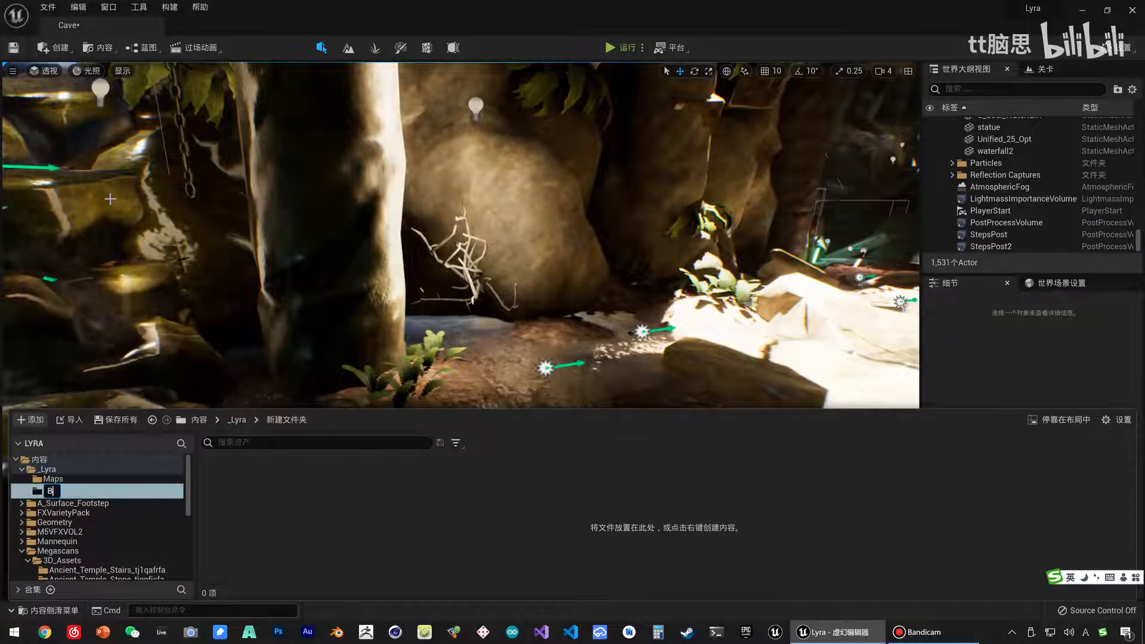
type("Blueprints")
key("Return")
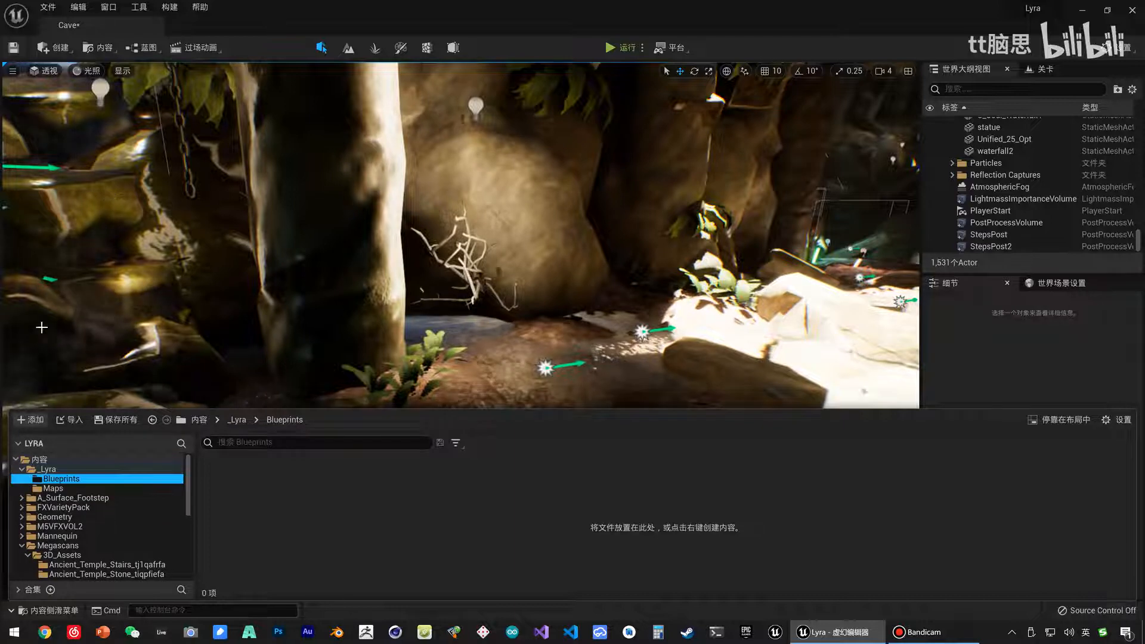
Create a subfolder named Environments inside the Blueprints folder.
right_click(60, 479)
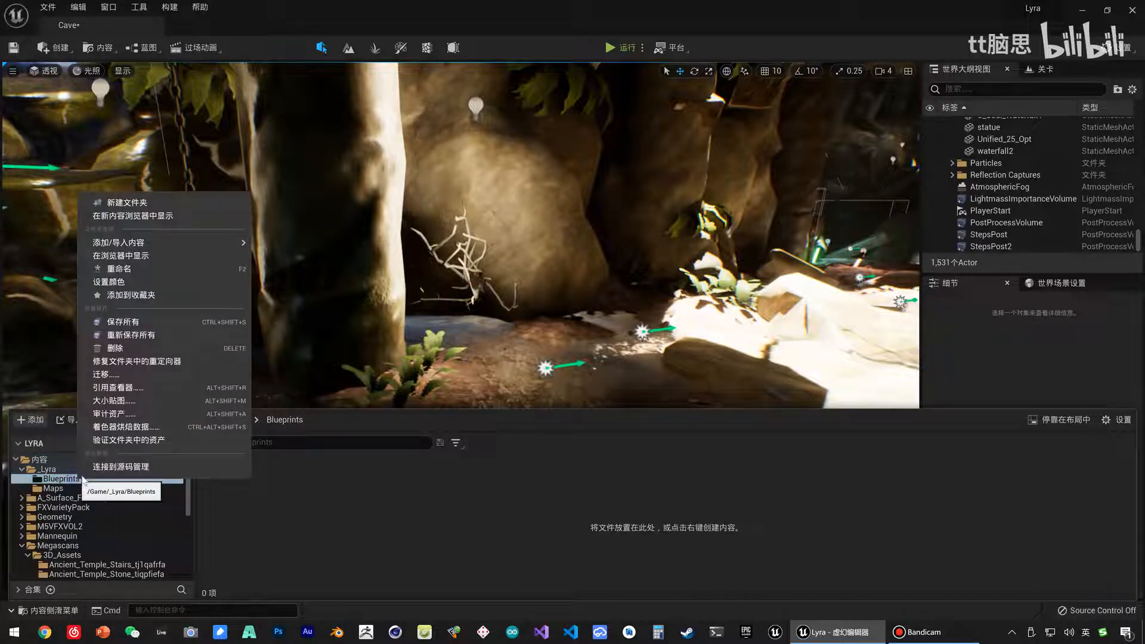
left_click(145, 202)
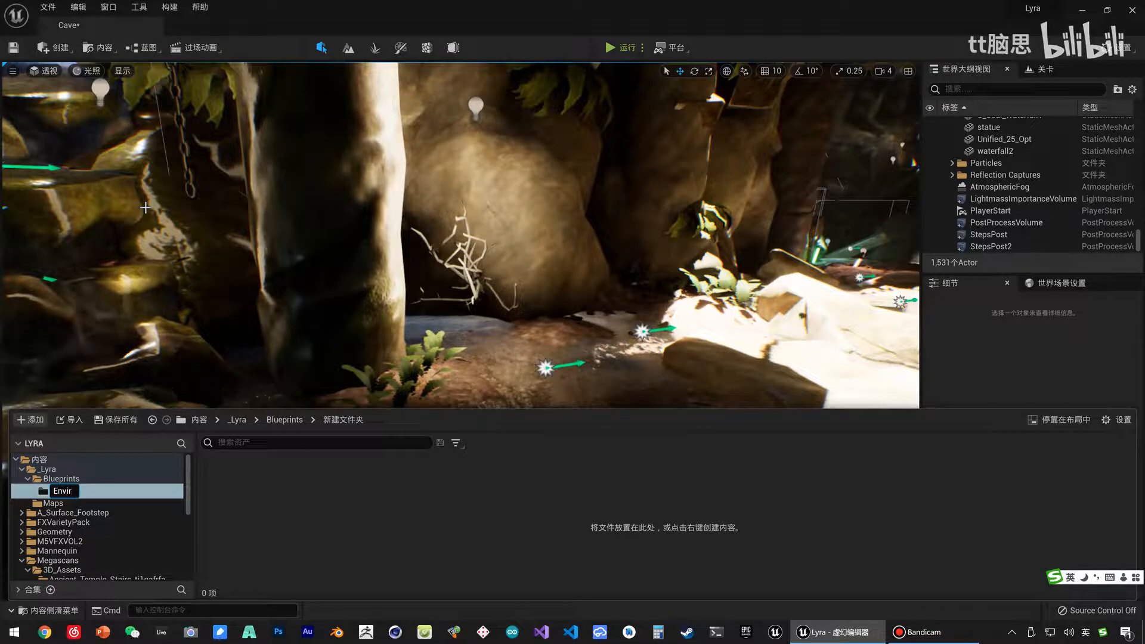
type("Environments")
key("Return")
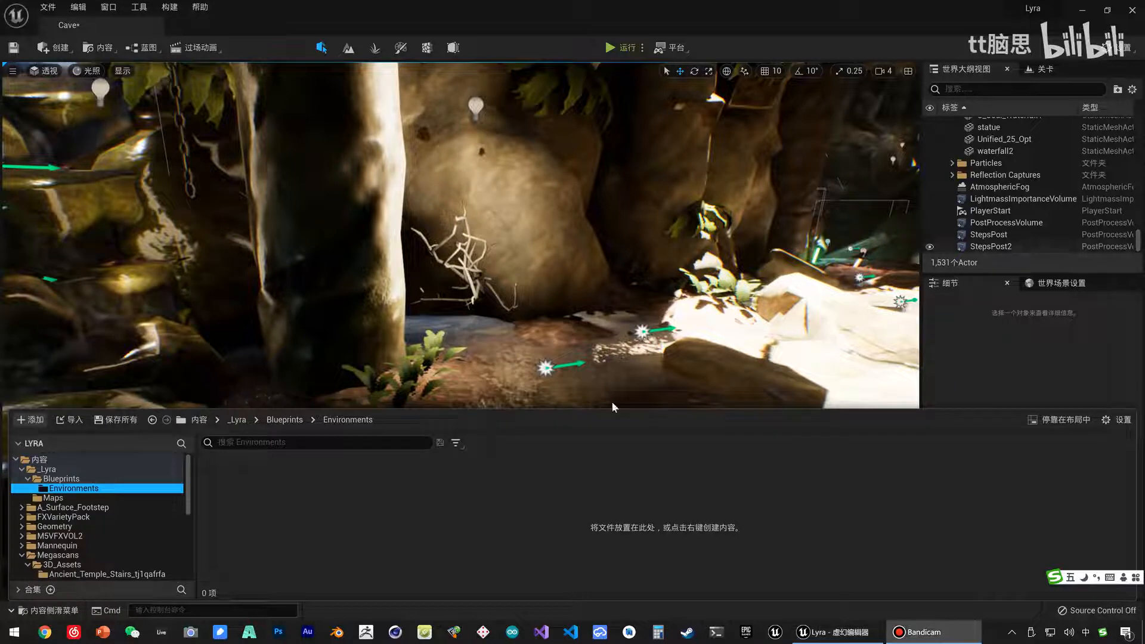
Create a Blueprint class with Actor as its parent in the Environments folder and name it BP_Cliff_01.
right_click(407, 505)
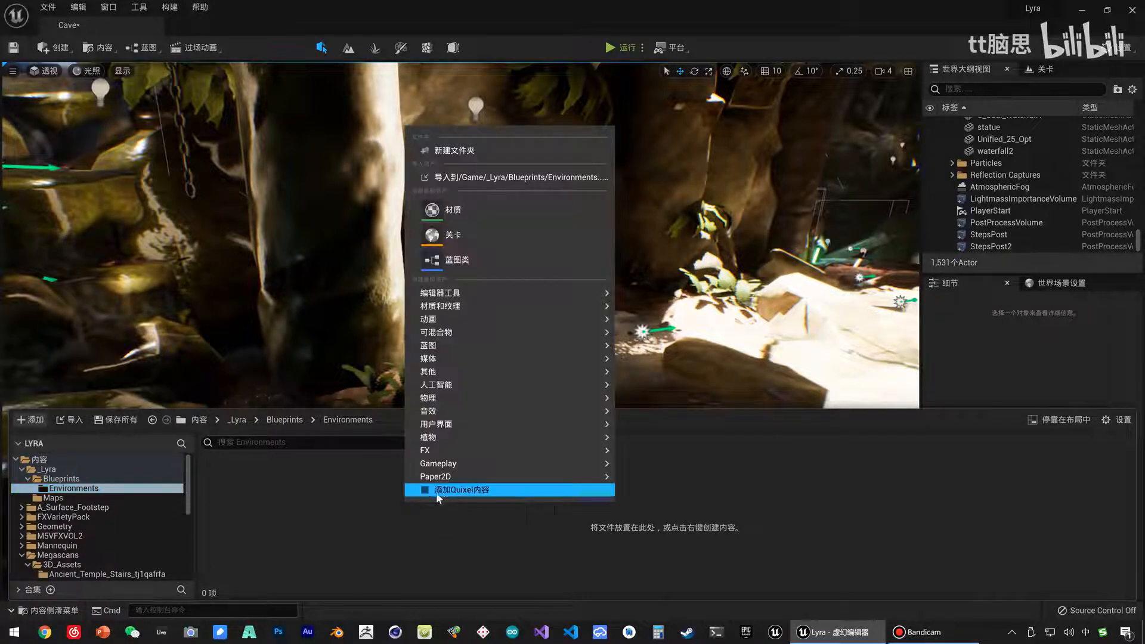
left_click(466, 266)
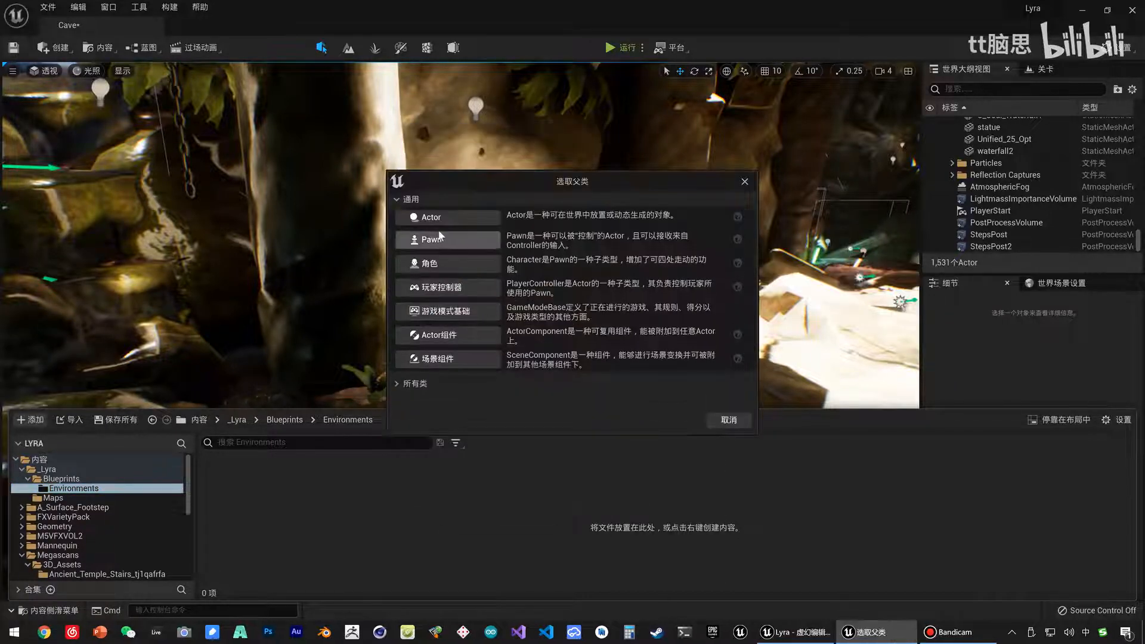
left_click(442, 219)
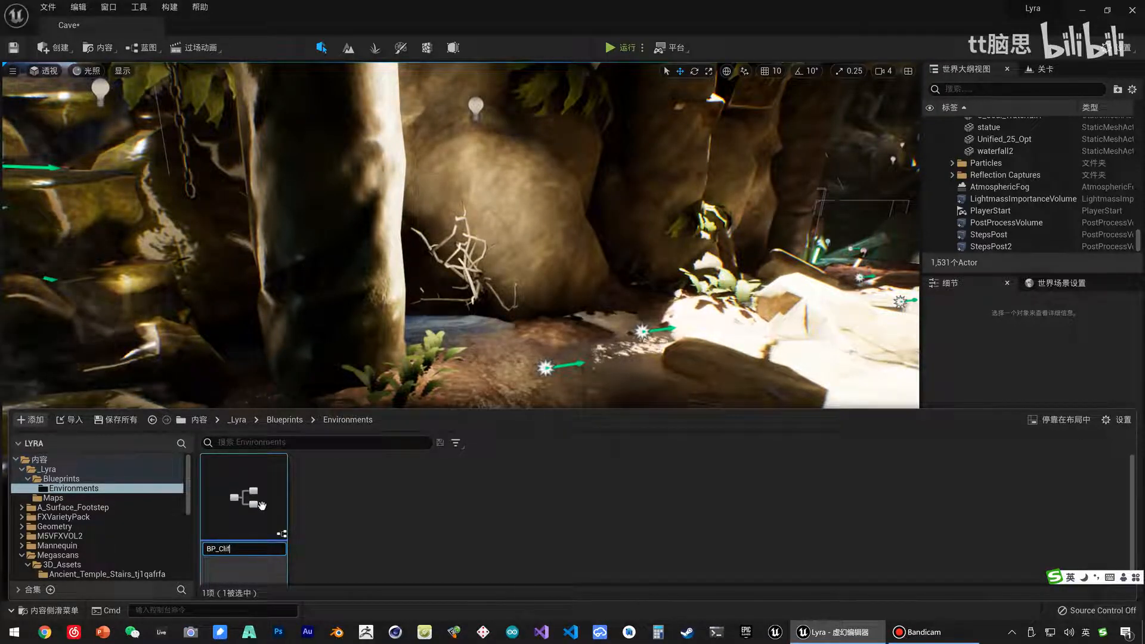
type("BP_Cliff_")
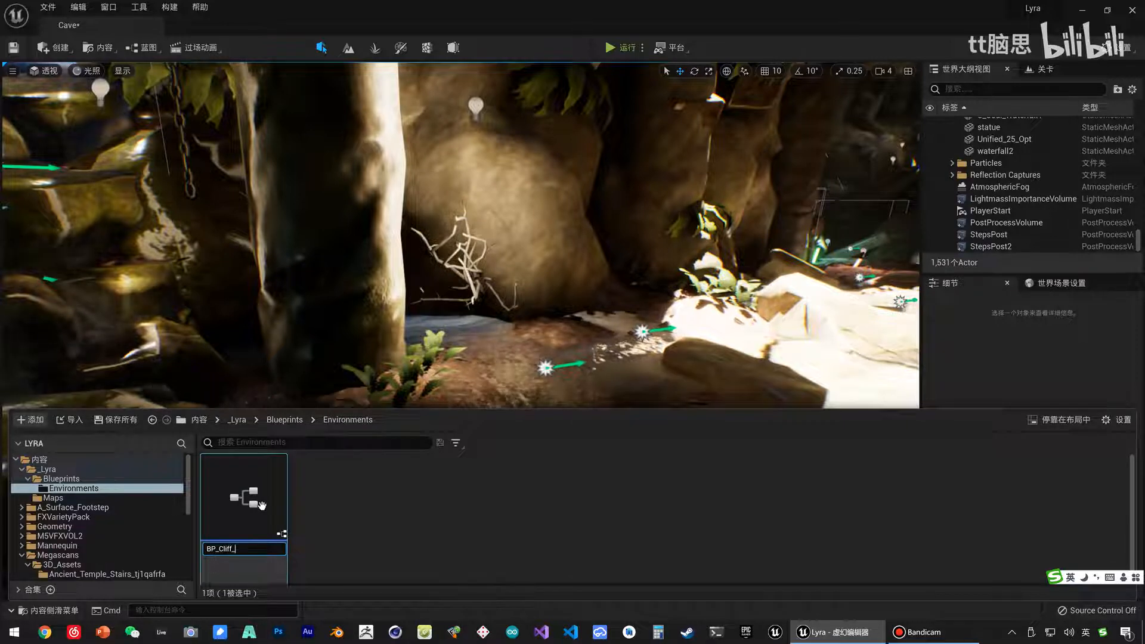
type("01")
key("Return")
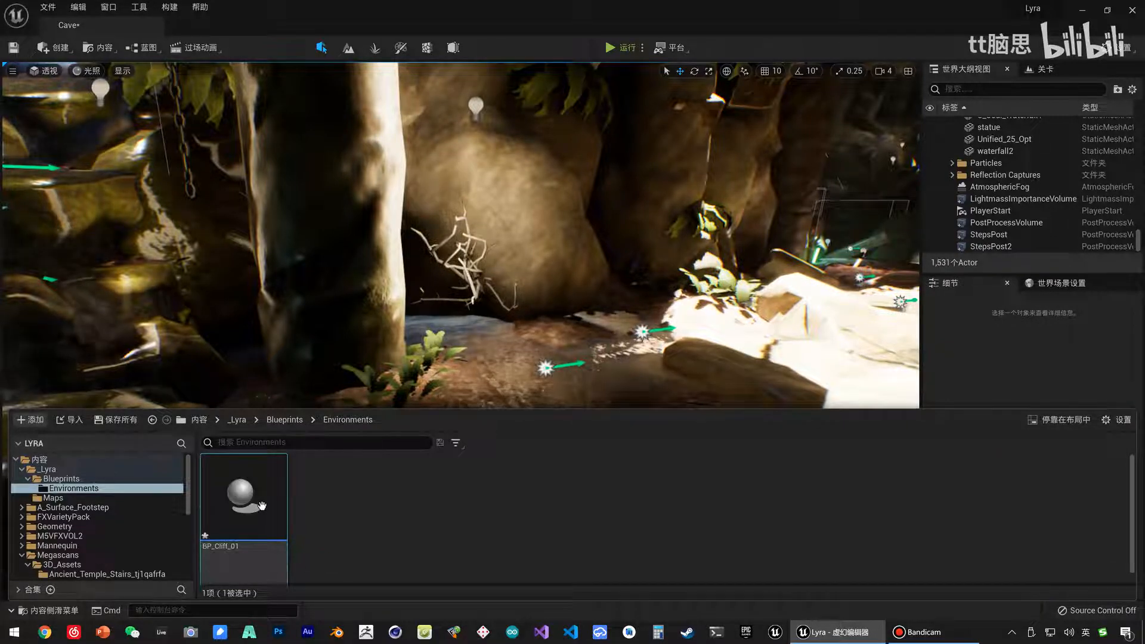
Open BP_Cliff_01 and add the S_Quarry_Cliff_uchoab3fa_high mesh as a component under DefaultSceneRoot.
double_click(247, 508)
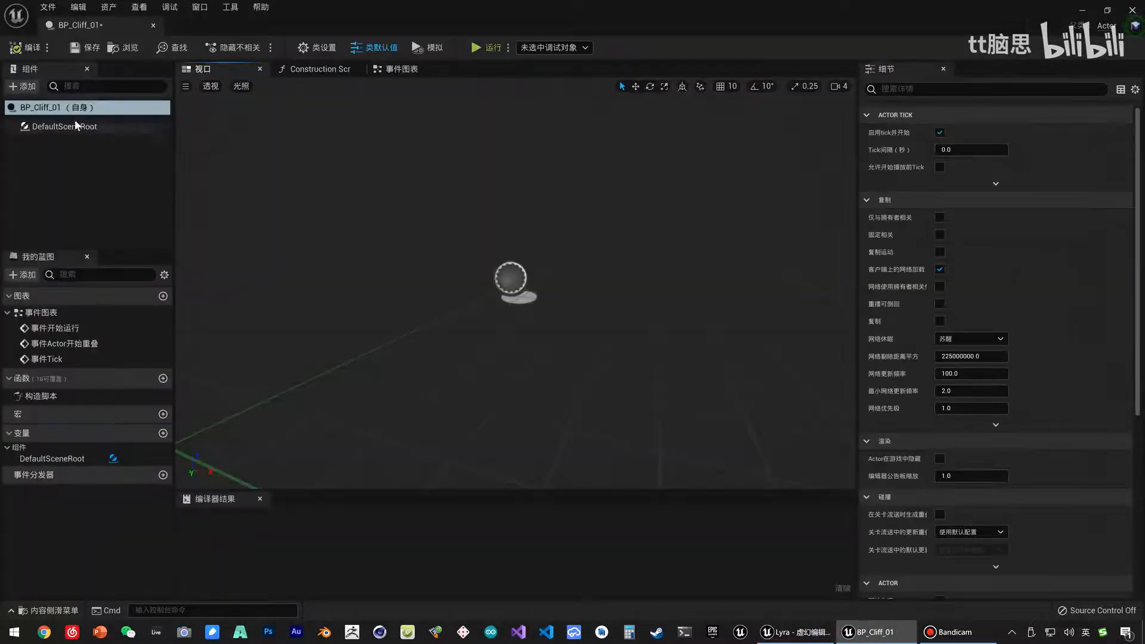
left_click(76, 125)
left_click(43, 611)
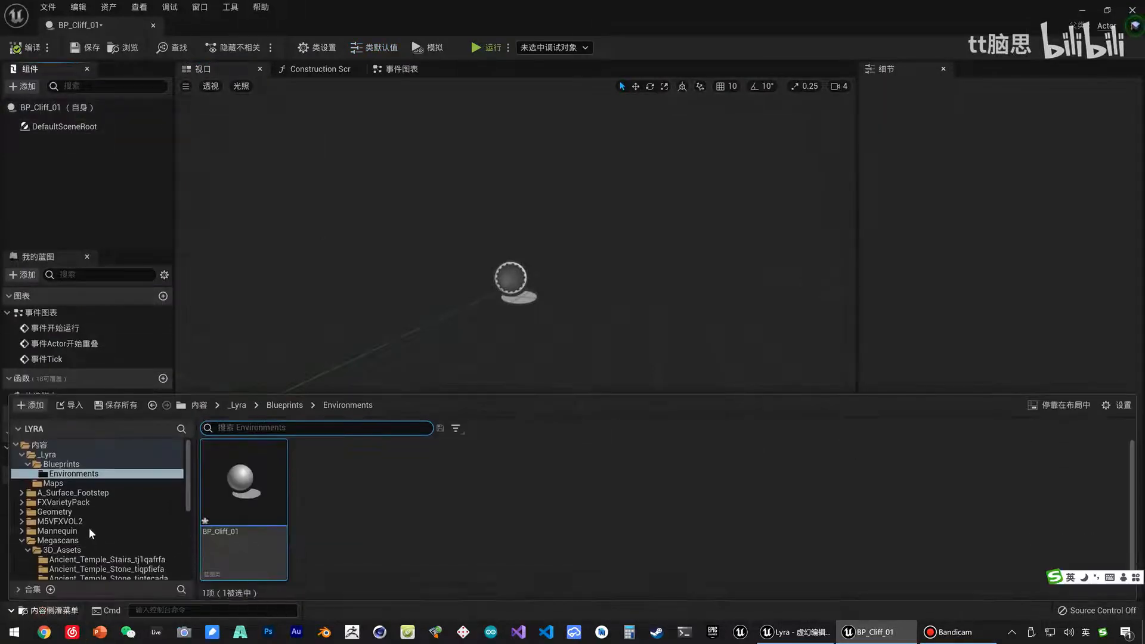
scroll(155, 570, "down", 5)
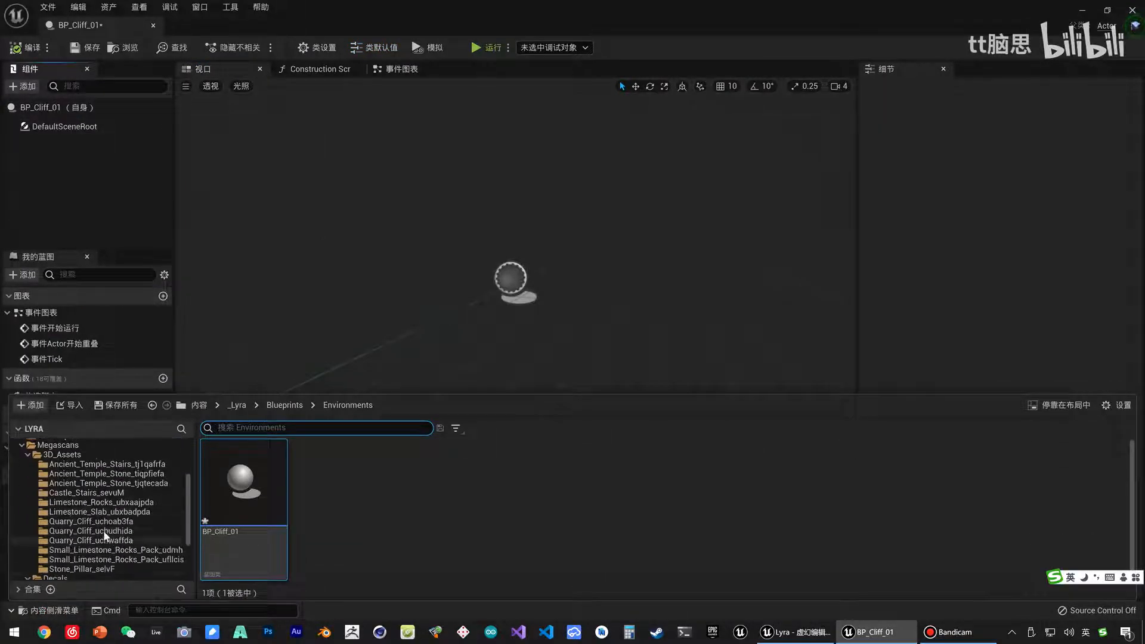
left_click(109, 523)
left_click_drag(337, 483, 84, 126)
mouse_move(406, 263)
right_mouse_down()
mouse_move(430, 280)
mouse_move(399, 209)
mouse_move(441, 251)
mouse_move(394, 257)
right_mouse_up()
Add the S_Quarry_Cliff_uchudhida_high mesh as a child of the uchoab3fa cliff component.
key("ctrl+space")
left_click(122, 531)
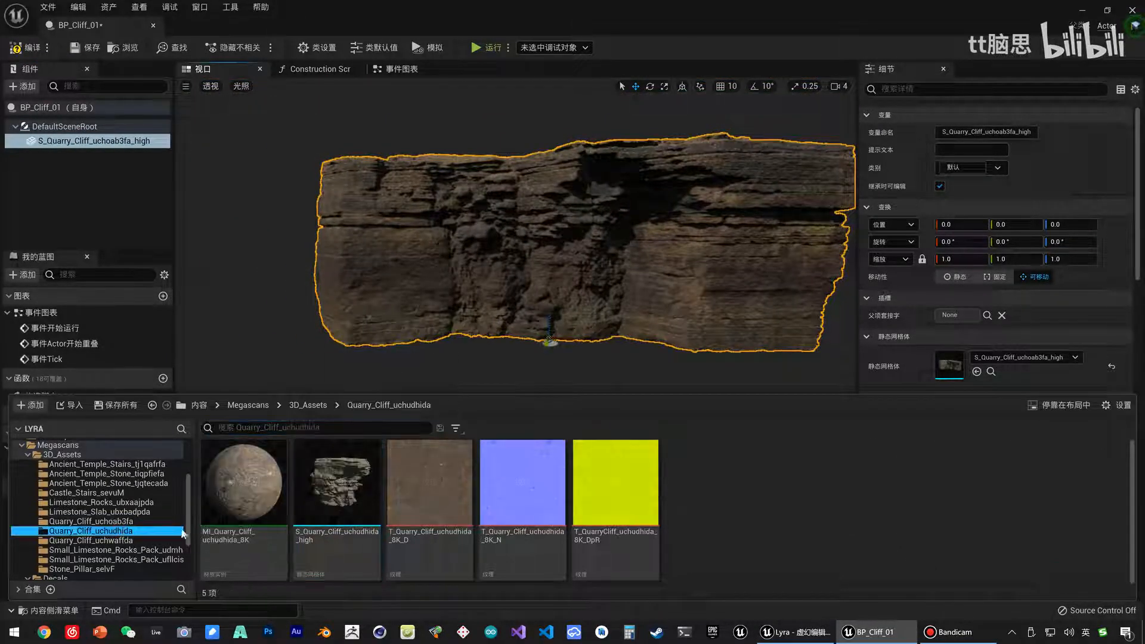
left_click_drag(337, 483, 62, 162)
left_click(62, 160)
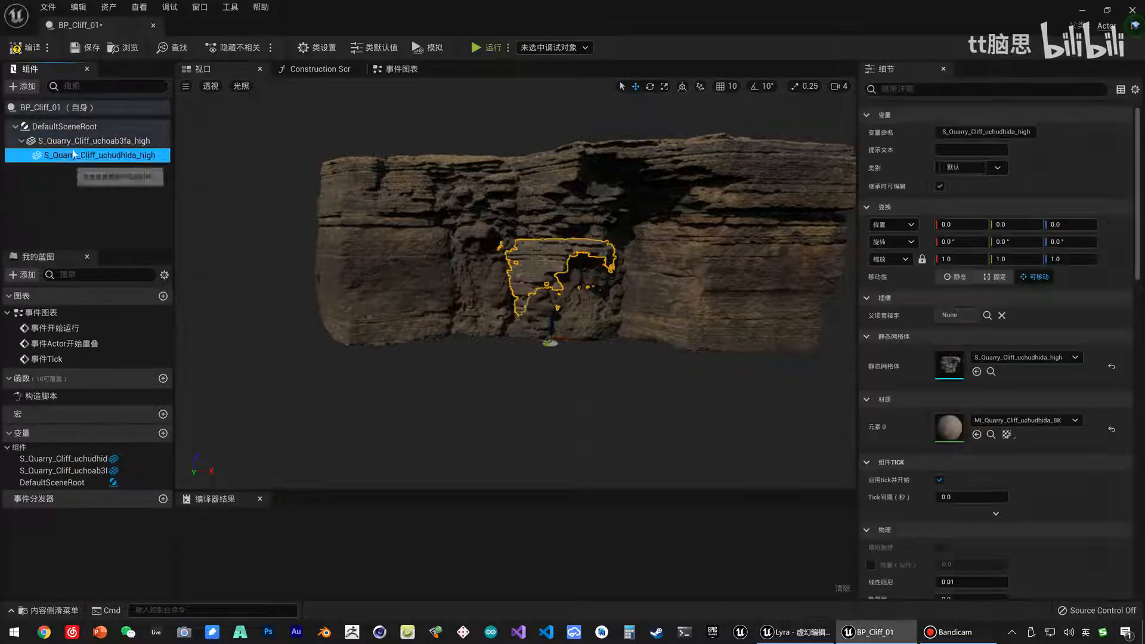
Add the S_Quarry_Cliff_uchwaffda_high mesh alongside the uchudhida component, under the uchoab3fa cliff component.
left_click(160, 546)
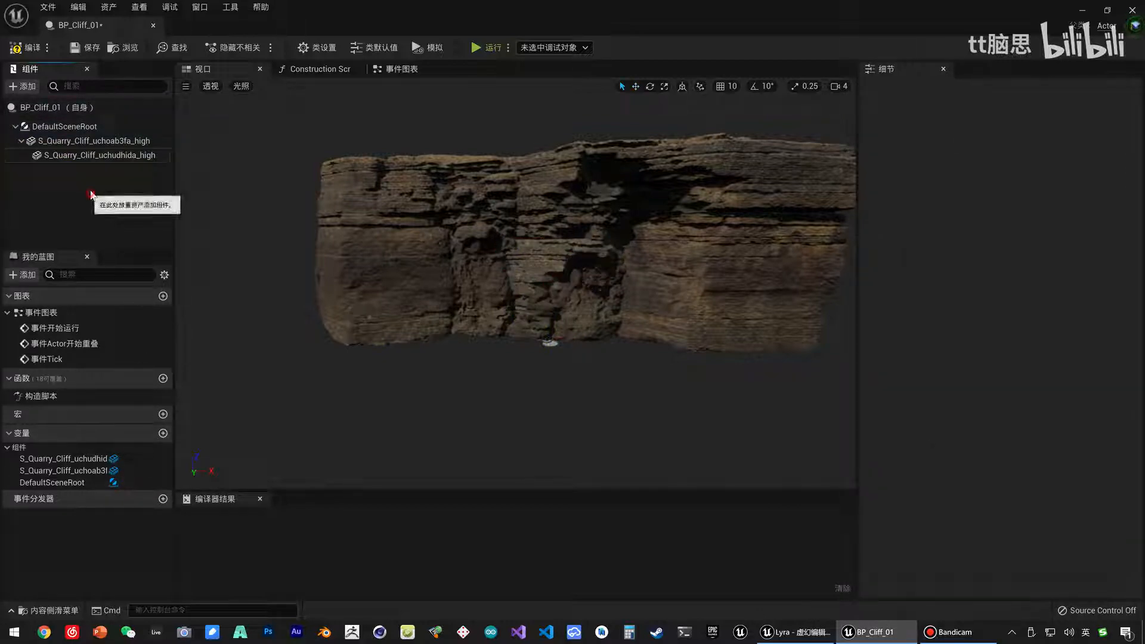
left_click(92, 155)
left_click(48, 611)
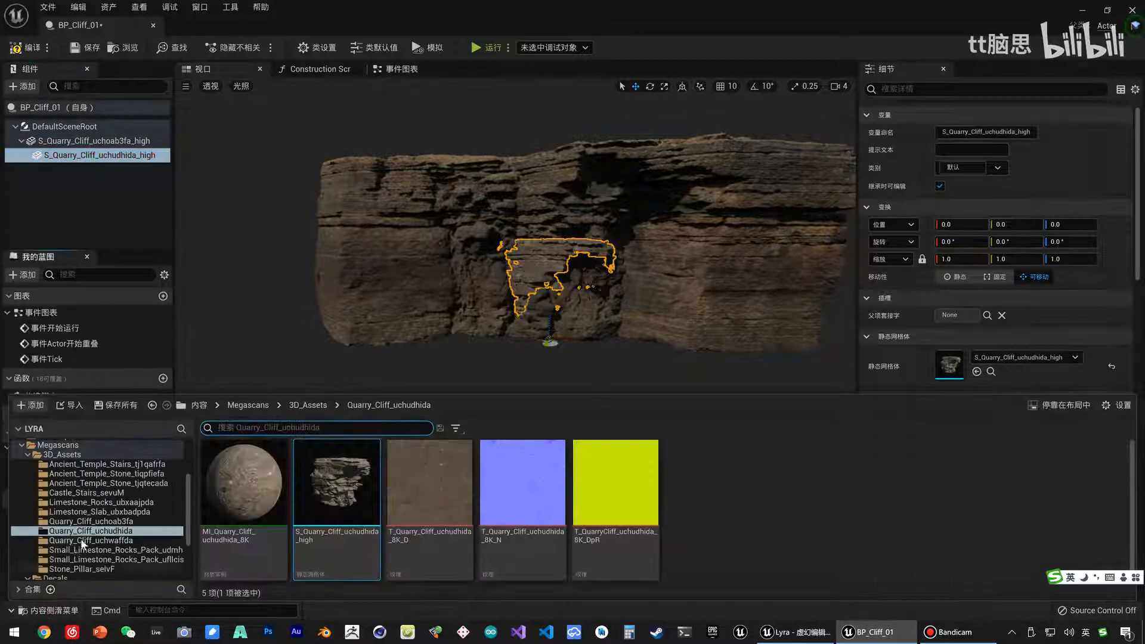
left_click(84, 549)
left_click(83, 540)
left_click_drag(337, 483, 79, 156)
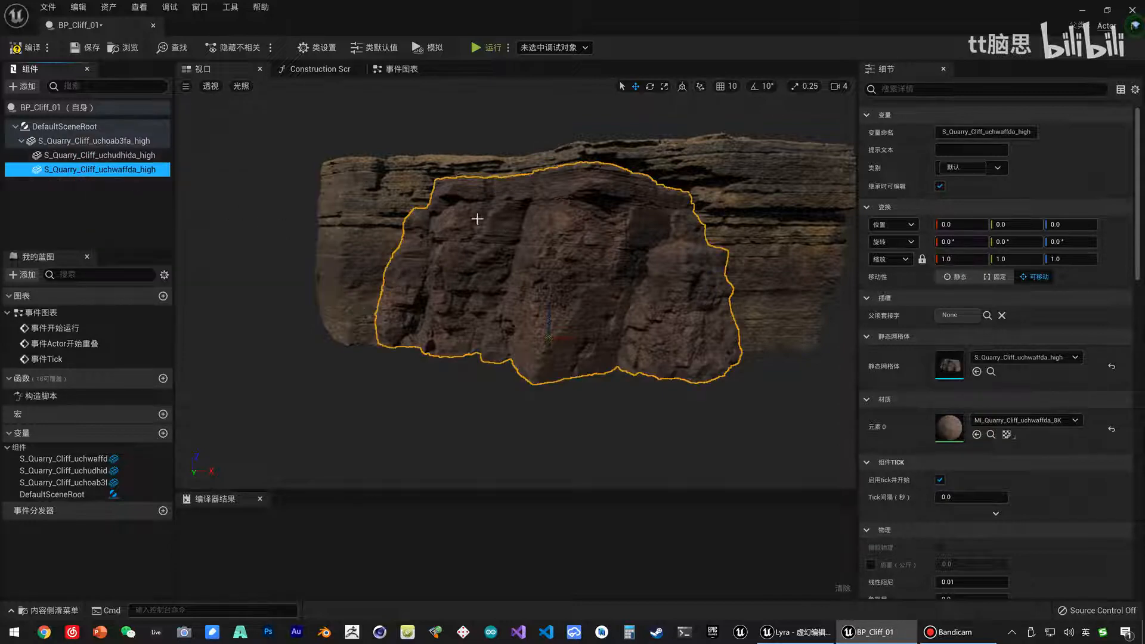
Duplicate the uchoab3fa cliff mesh and raise the copy to about 416 units on Z, stacking it above the original.
left_click(100, 153)
left_click(141, 153)
left_click(148, 144)
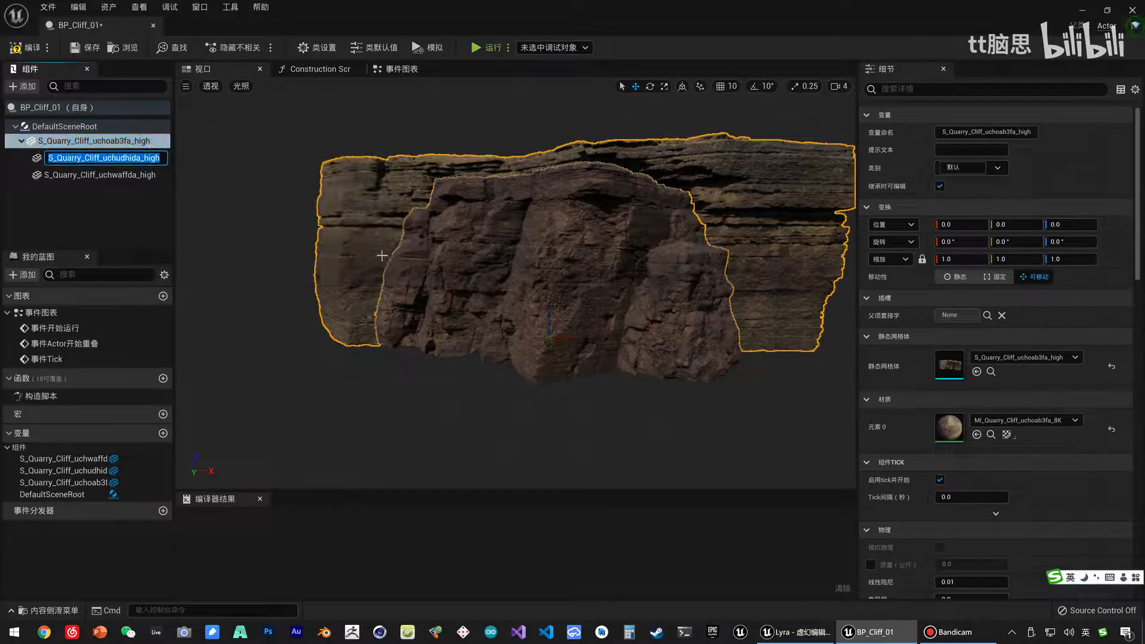
left_click(161, 126)
left_click(116, 142)
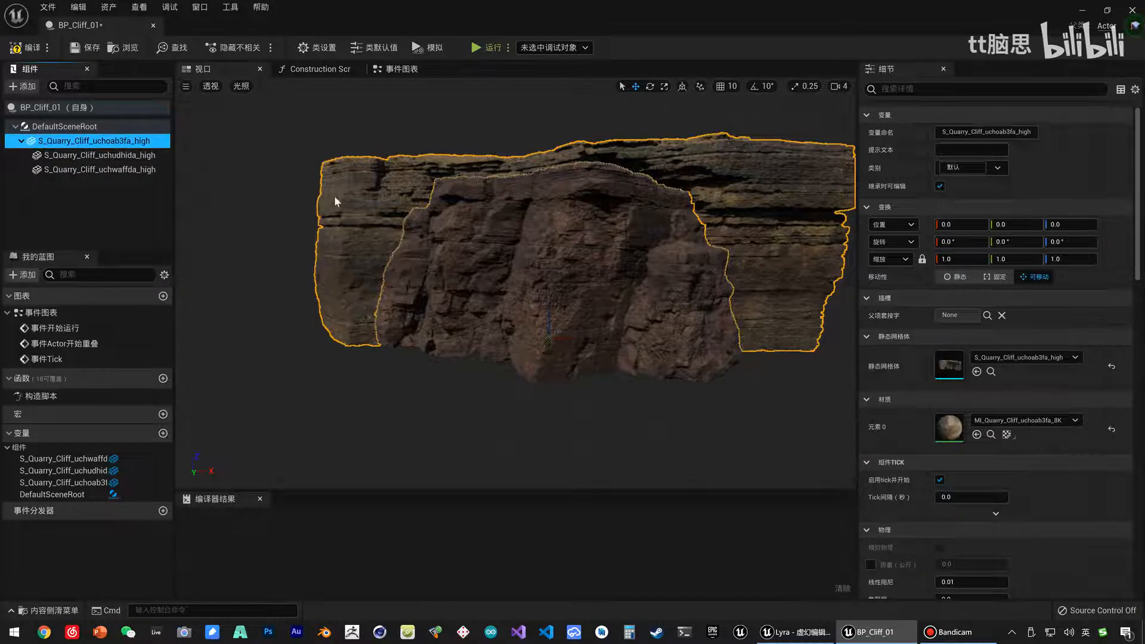
left_click_drag(549, 316, 532, 162, "alt")
Rotate the upper uchoab3fa copy about 6.7° around Z and scale it down uniformly to about 0.96.
right_click_drag(532, 162, 528, 216)
key("e")
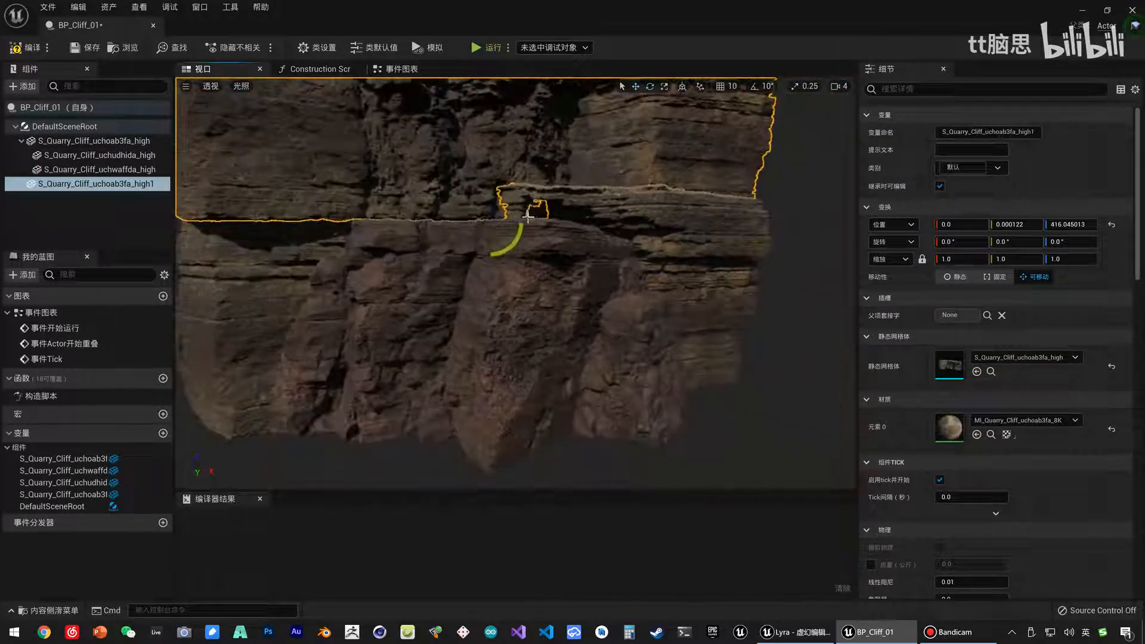
mouse_move(510, 223)
left_mouse_down()
mouse_move(540, 228)
mouse_move(514, 222)
left_mouse_up()
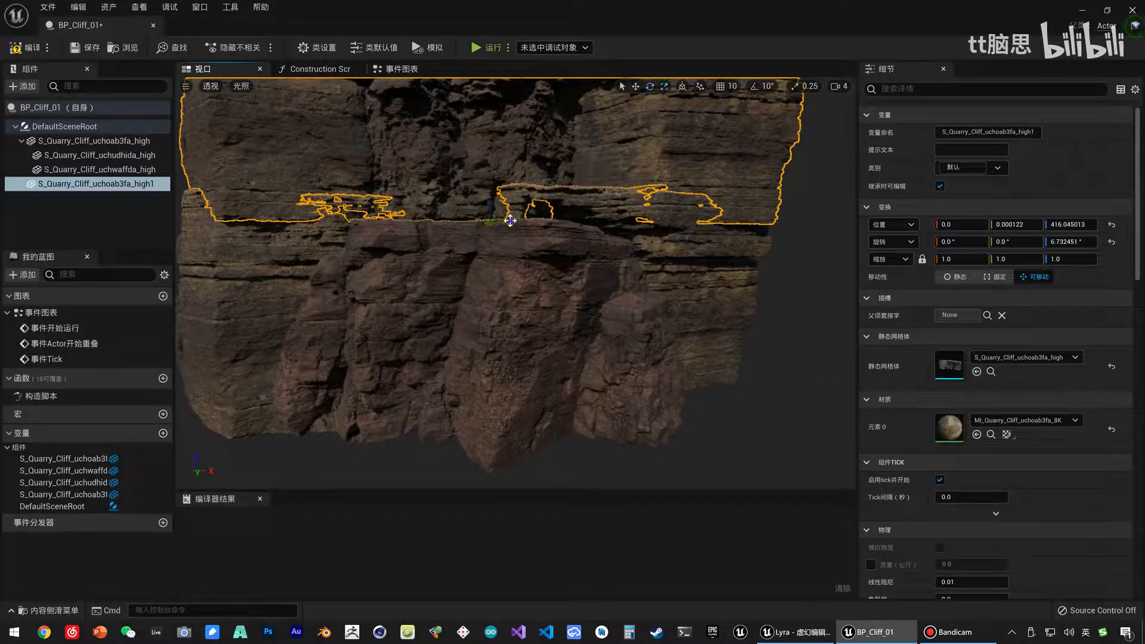
mouse_move(510, 221)
right_mouse_down()
mouse_move(510, 212)
mouse_move(507, 236)
right_mouse_up()
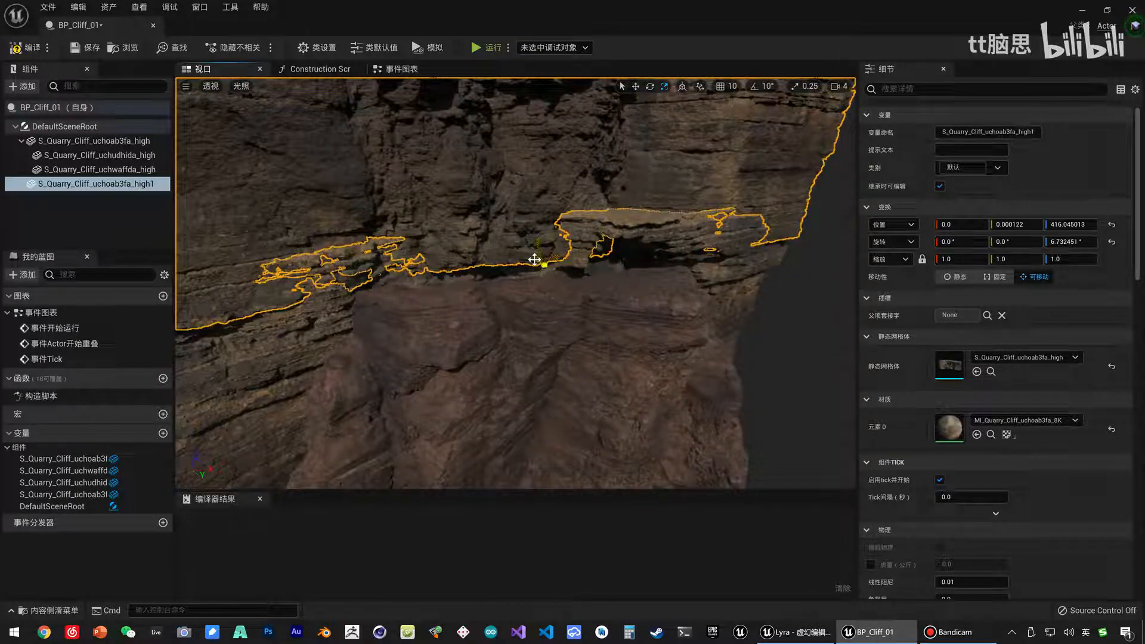
mouse_move(535, 261)
left_mouse_down()
mouse_move(501, 274)
mouse_move(549, 258)
mouse_move(544, 270)
left_mouse_up()
key("w")
Raise the uchudhida mesh to about 483 units on Z and shift the uchwaffda mesh to about -132 on Y.
left_click(546, 323)
right_click_drag(546, 323, 555, 301)
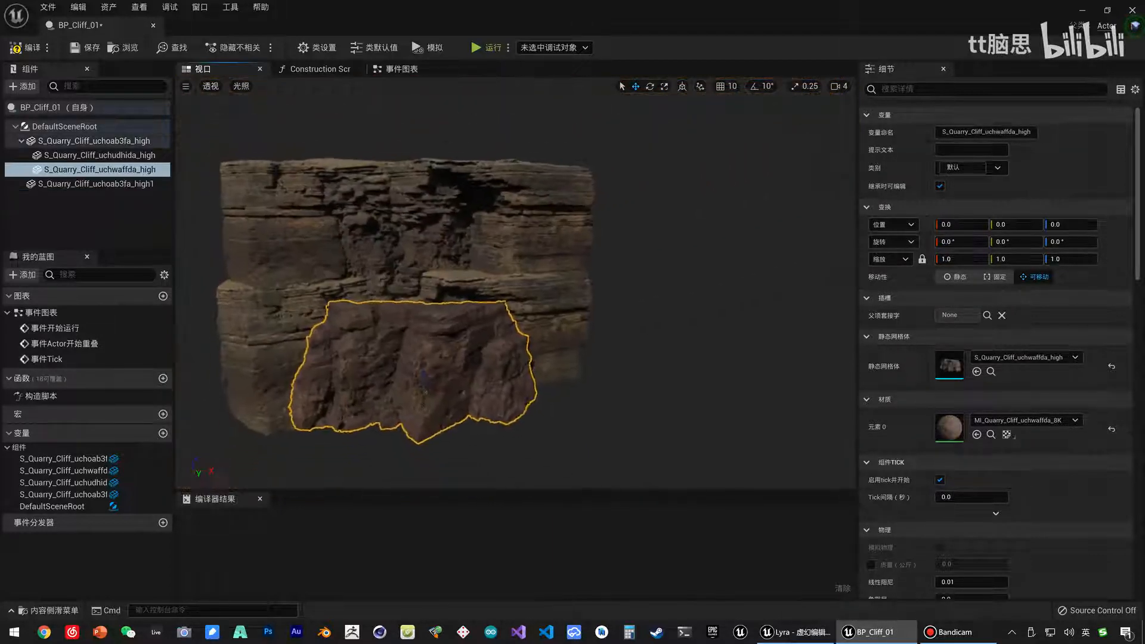
right_click_drag(507, 372, 492, 368)
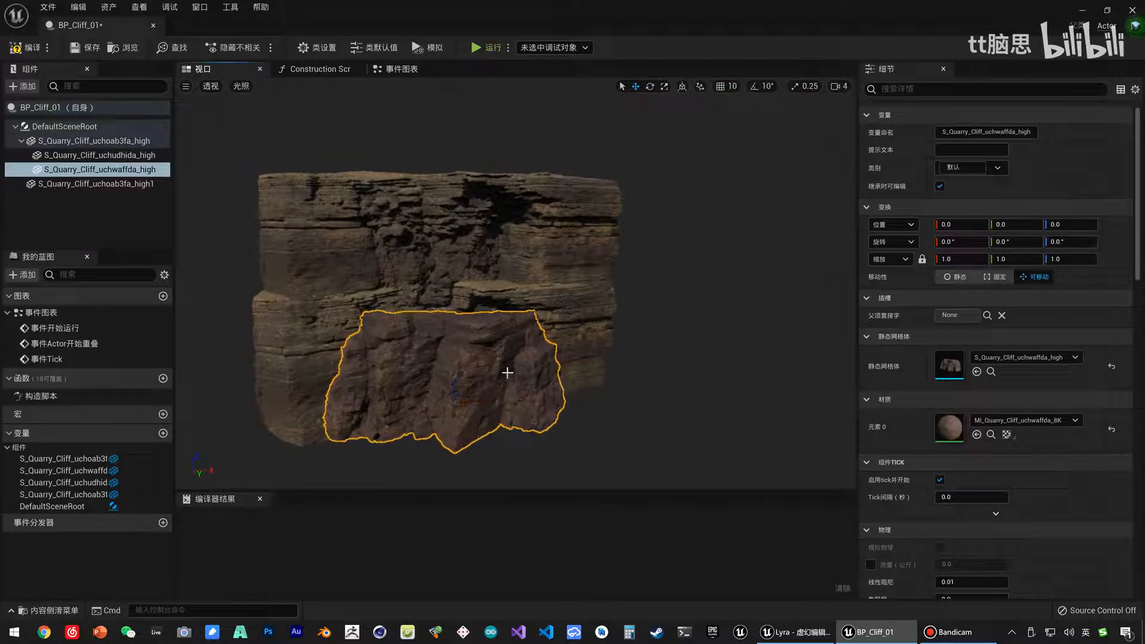
left_click(96, 155)
left_click_drag(451, 383, 451, 263)
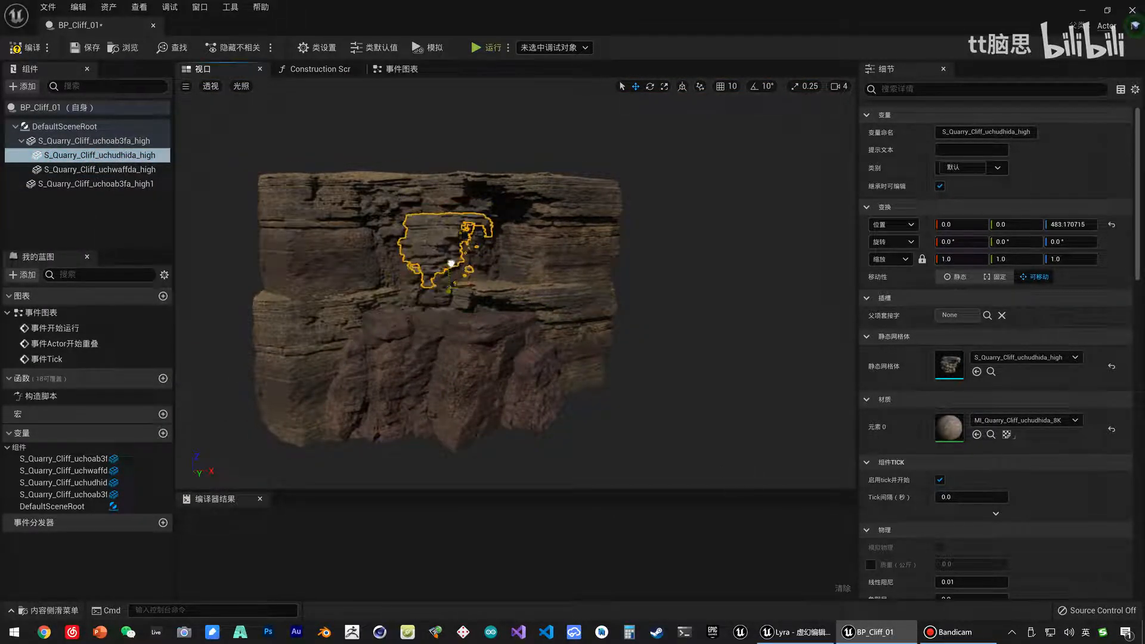
left_click(109, 171)
mouse_move(458, 408)
left_mouse_down()
mouse_move(450, 333)
mouse_move(454, 393)
left_mouse_up()
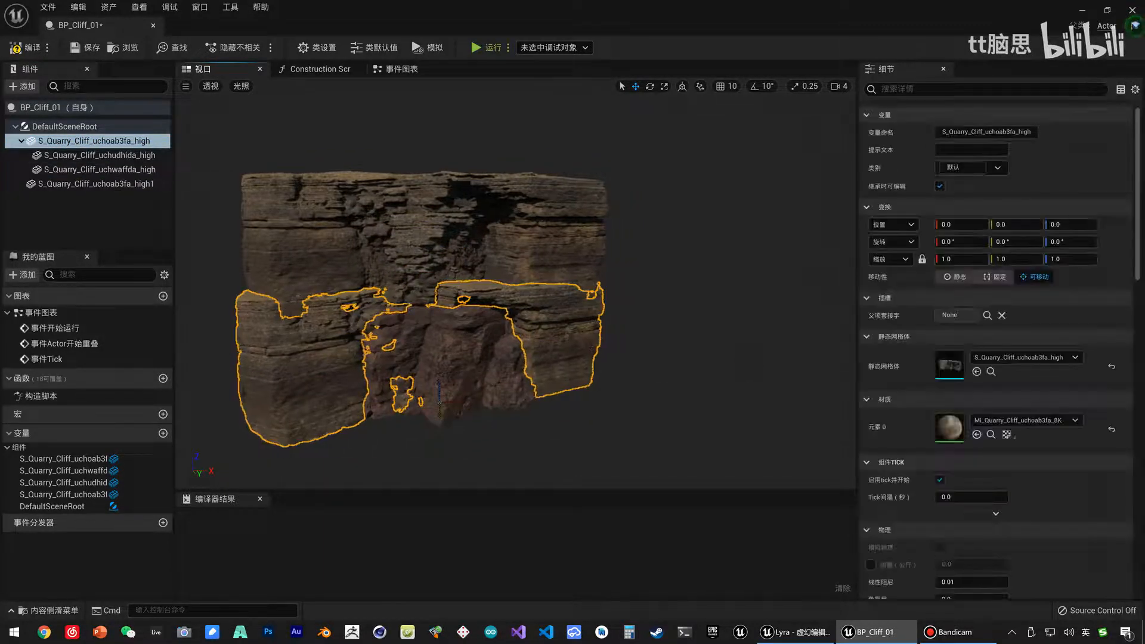
Save the BP_Cliff_01 Blueprint and close its editor.
left_click(64, 127)
mouse_move(402, 337)
right_mouse_down()
mouse_move(371, 339)
mouse_move(401, 337)
right_mouse_up()
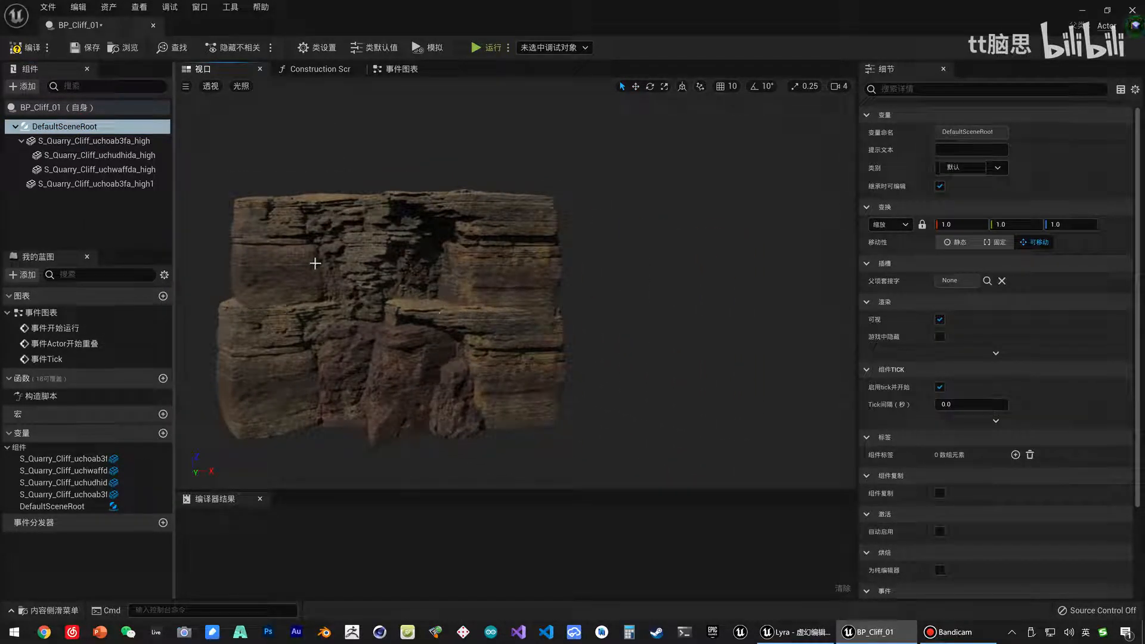
key("ctrl+s")
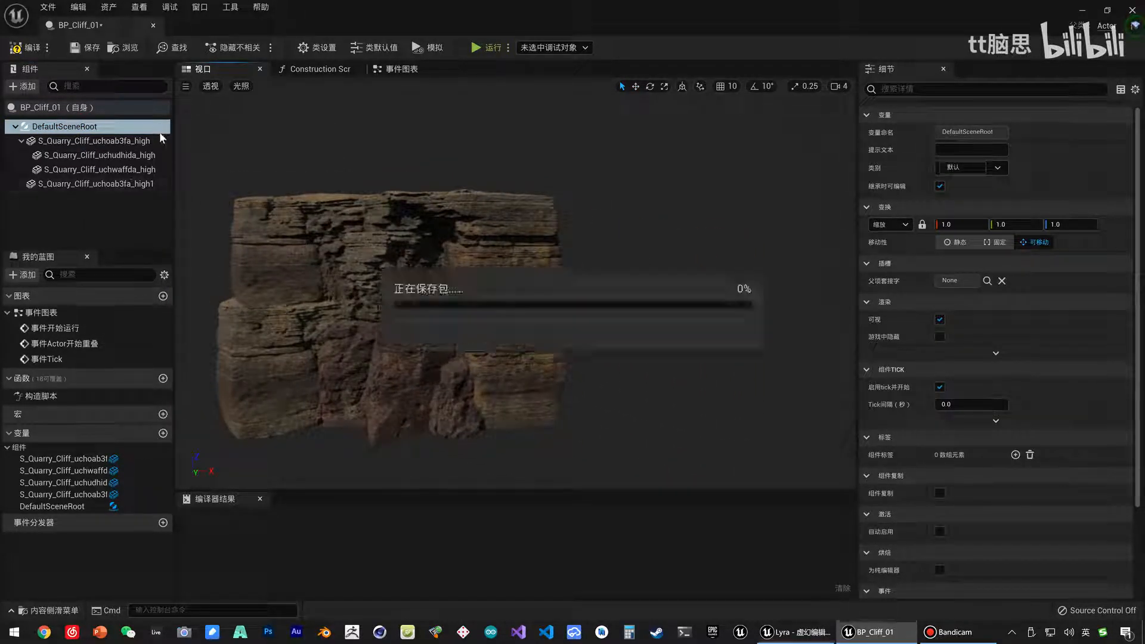
left_click(154, 27)
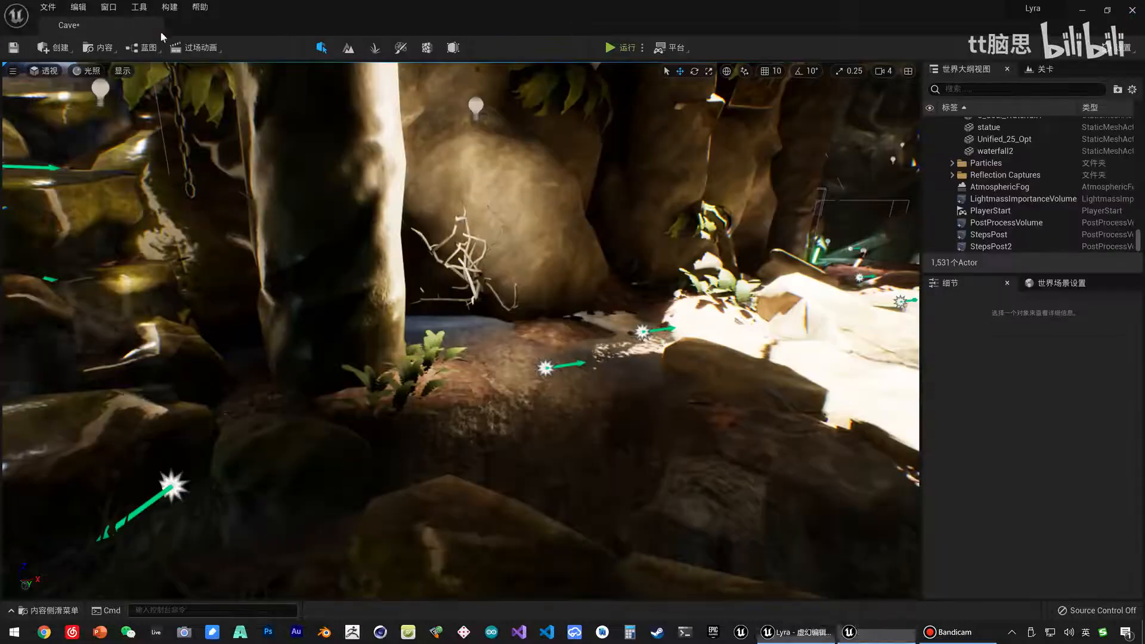
Duplicate BP_Cliff_01 in the _Lyra/Blueprints/Environments folder as BP_Cliff_02.
left_click(48, 611)
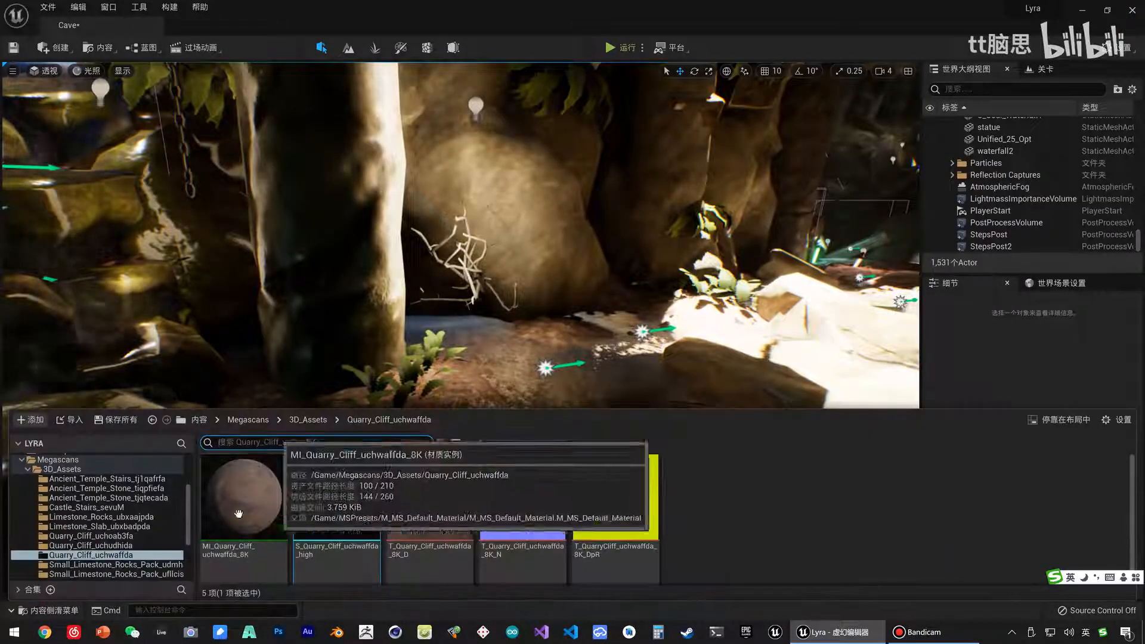
scroll(107, 471, "up", 3)
left_click(96, 488)
left_click(244, 499)
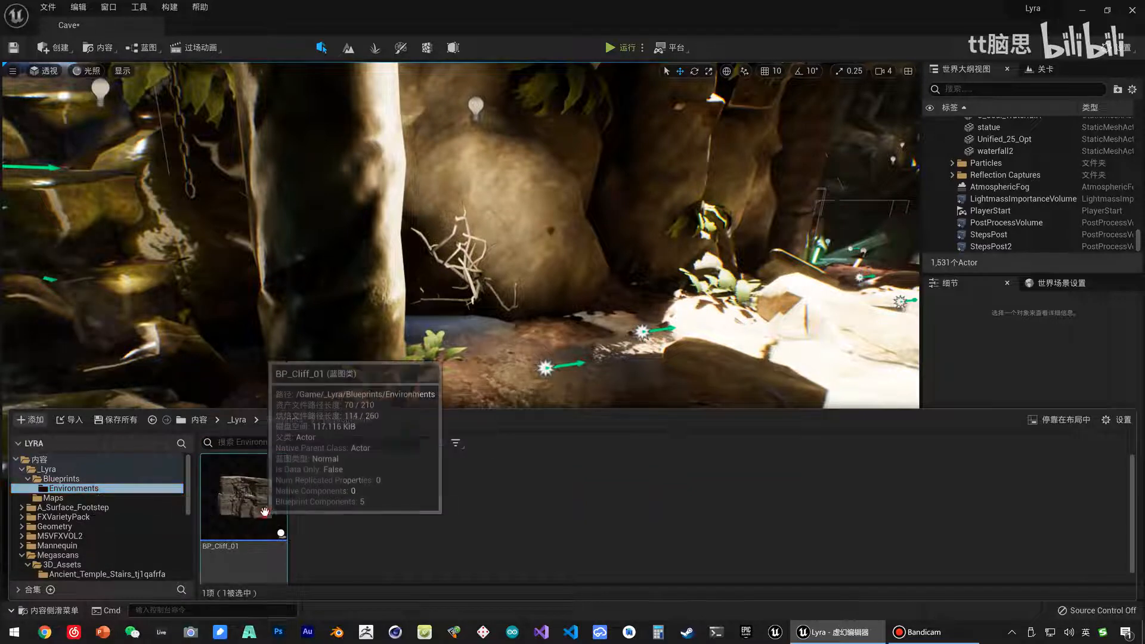
key("ctrl+d")
key("Return")
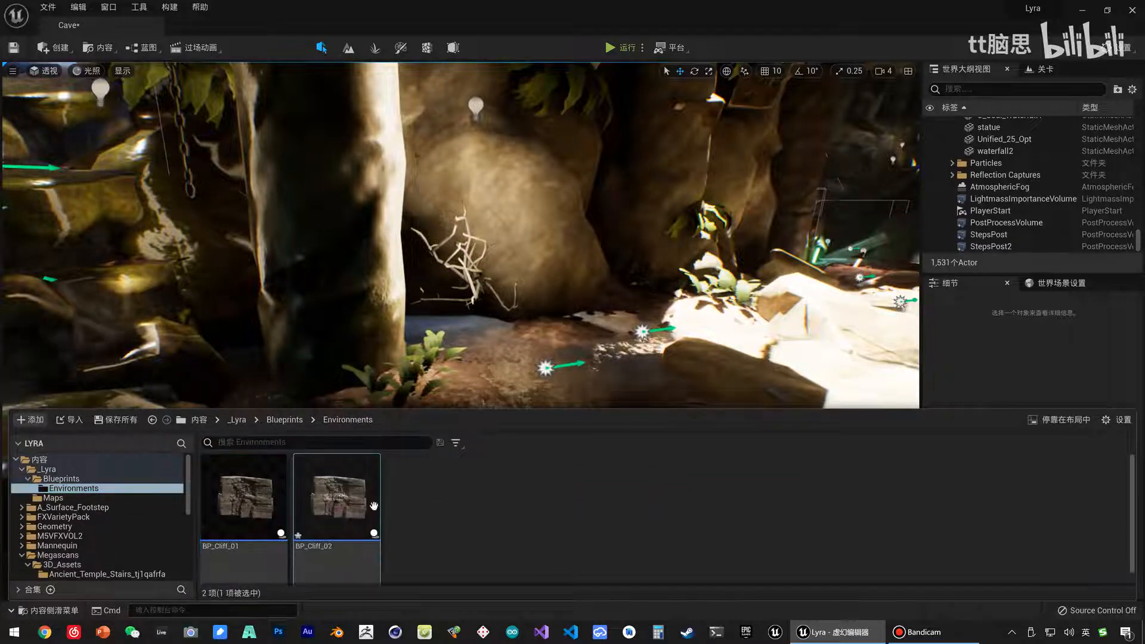
Open BP_Cliff_02, lower the upper uchoab3fa copy to about 226 units on Z and rotate it to about -14° around Z.
double_click(337, 501)
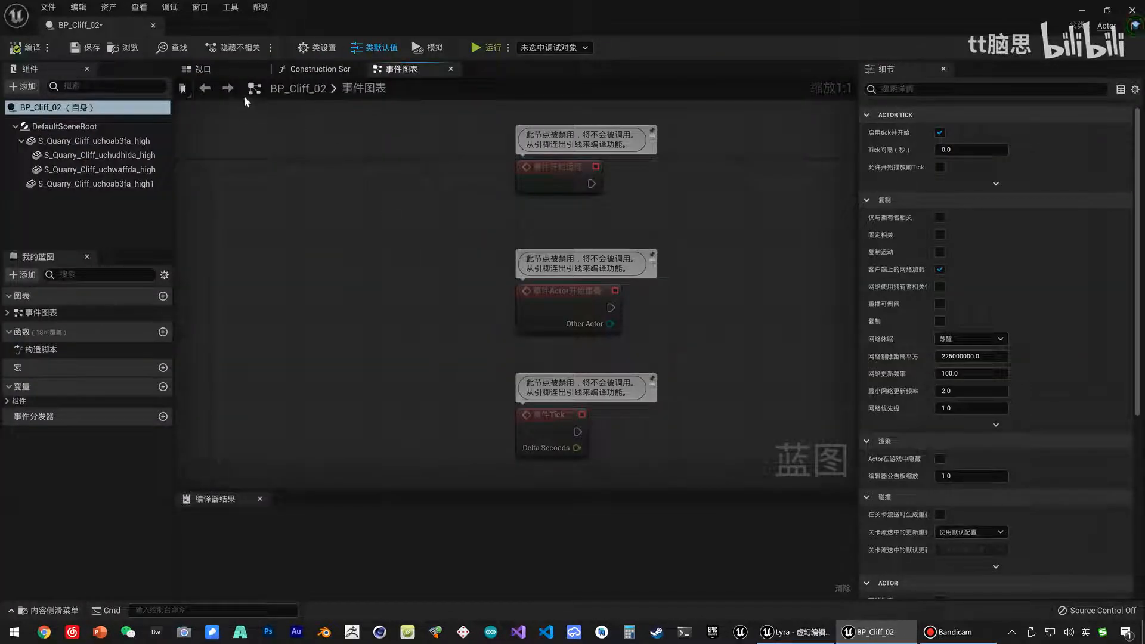
left_click(225, 71)
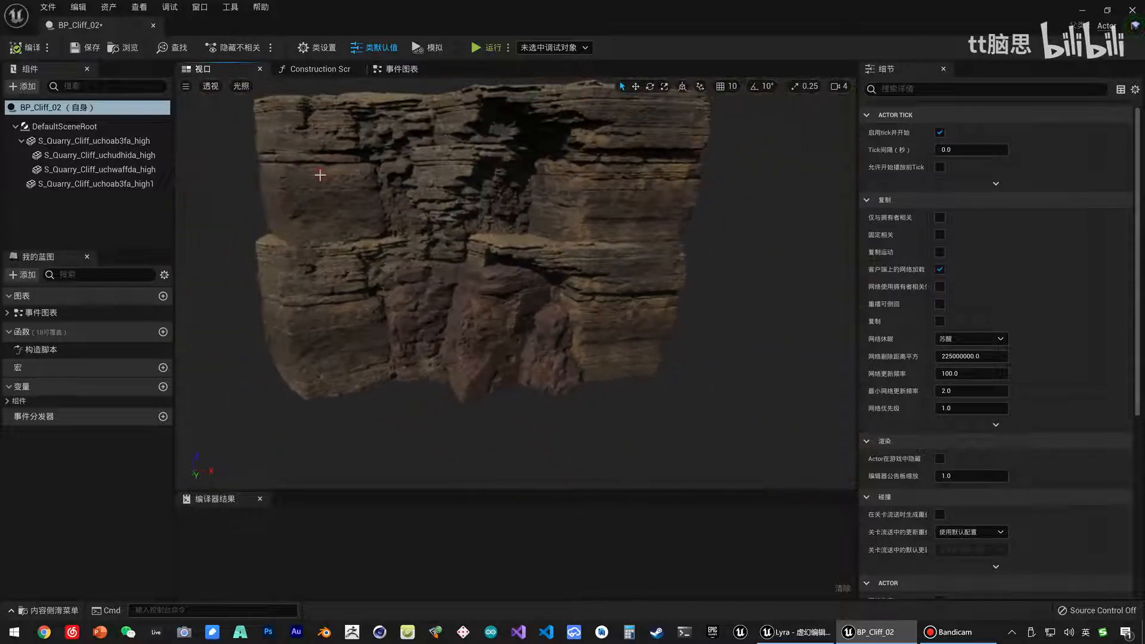
left_click(442, 258)
left_click_drag(480, 238, 469, 302)
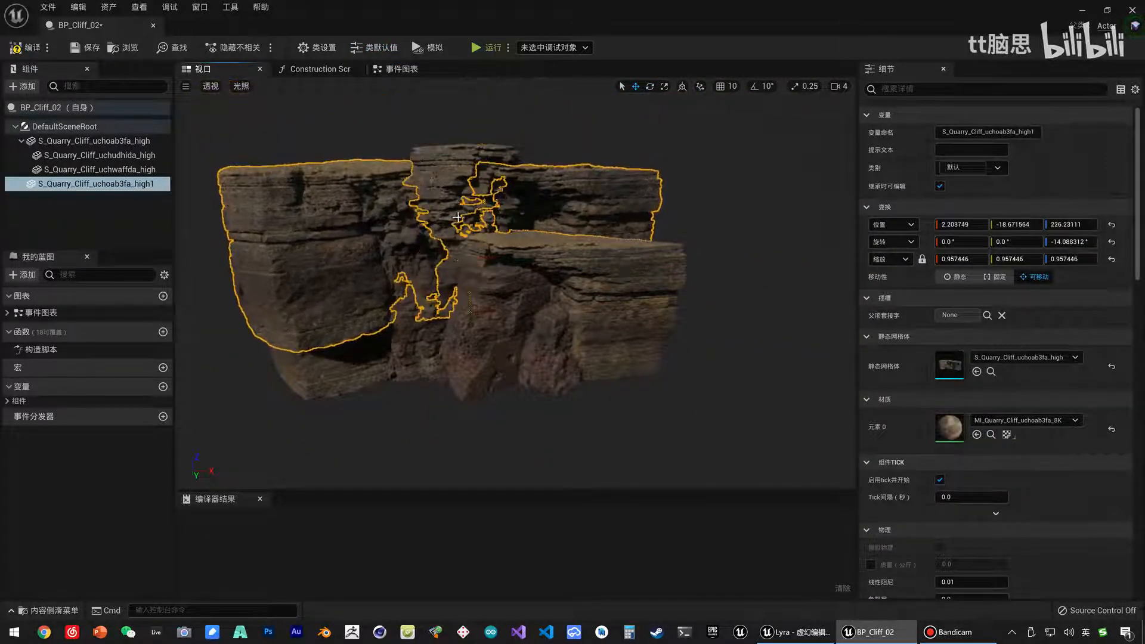
Duplicate the uchudhida mesh, rotate the copy to about -29° around Z and place it beneath the cliff's protruding left block.
left_click(452, 185)
left_click_drag(481, 218, 469, 352, "alt")
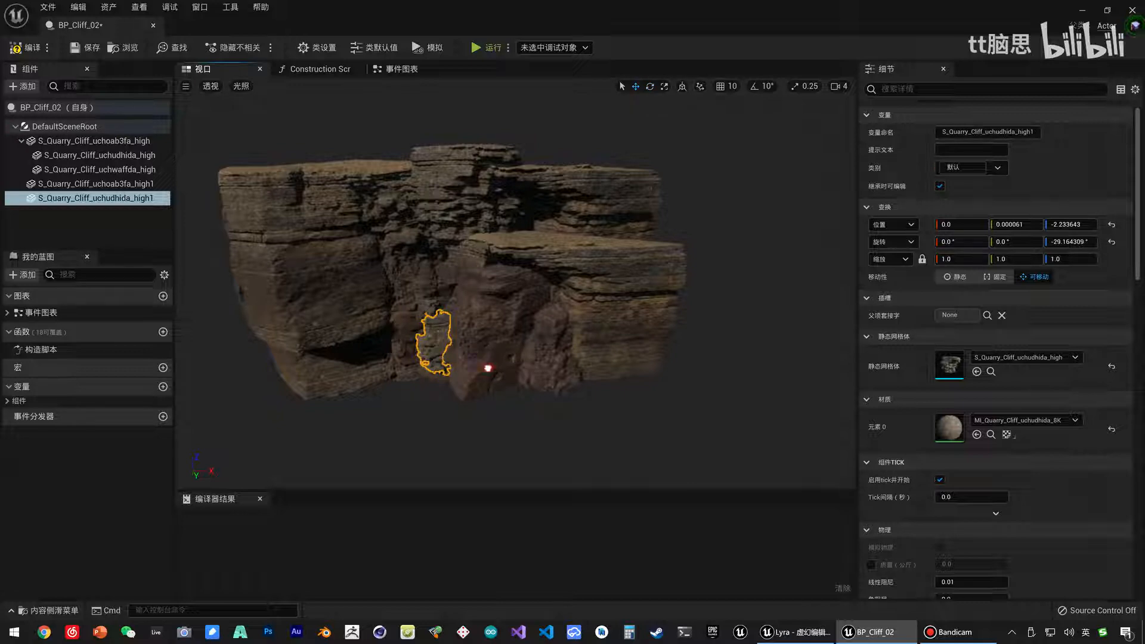
left_click_drag(488, 368, 353, 390)
Set the uchwaffda mesh's uniform scale to 2 and move it back to about -525 on Y.
left_click(500, 370)
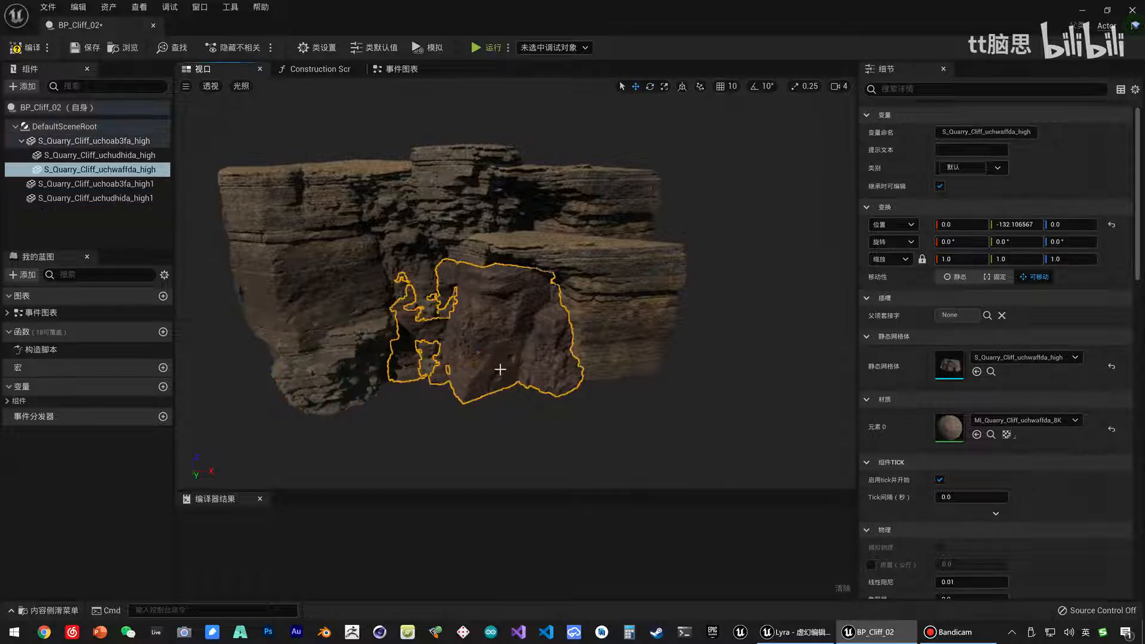
left_click(960, 259)
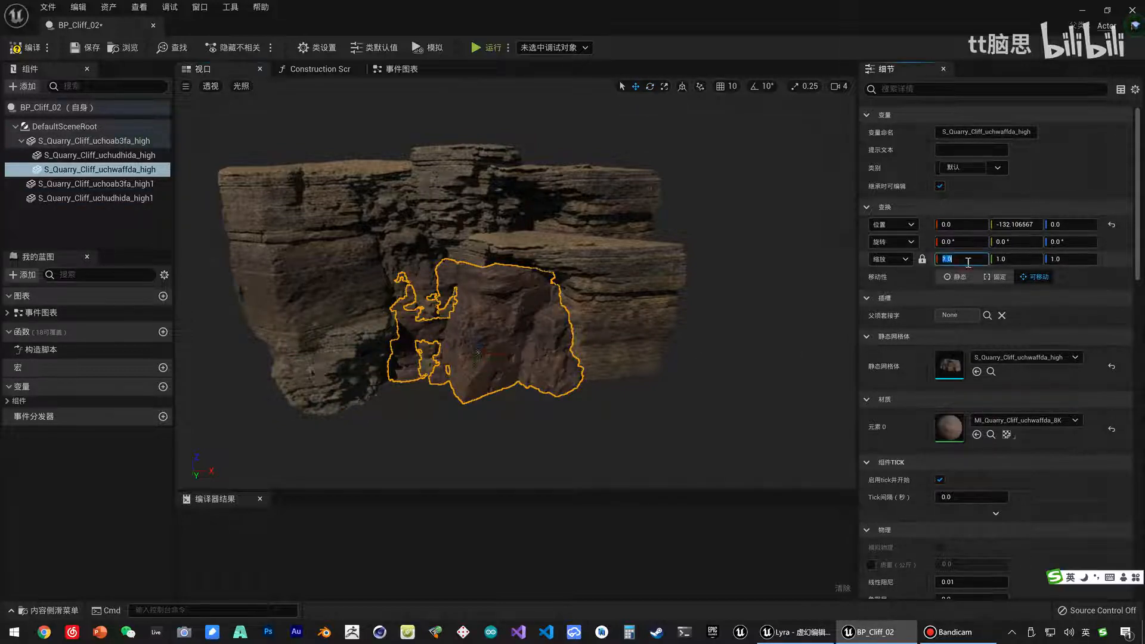
type("2")
key("Return")
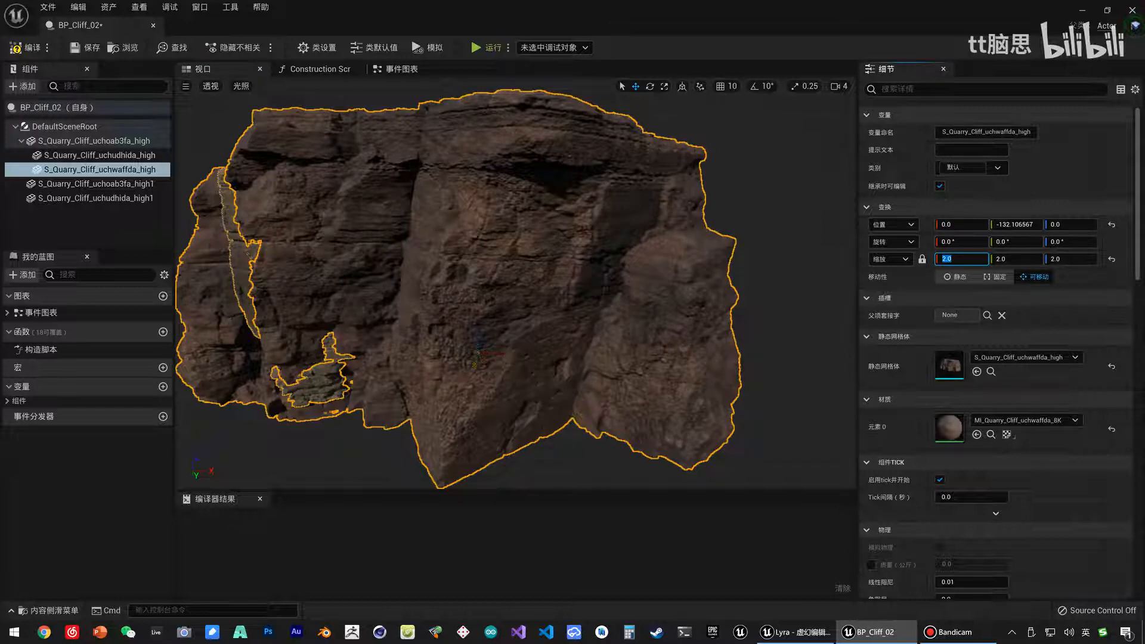
left_click_drag(476, 363, 504, 316)
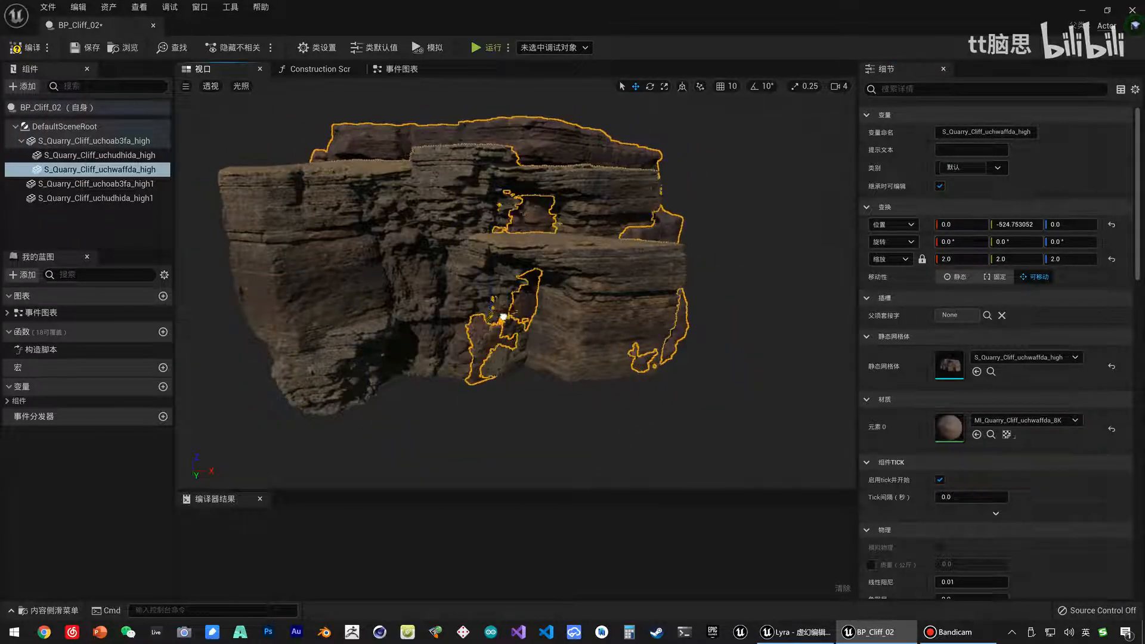
Set the uchwaffda mesh's uniform scale to 1.2 and move it to about -268 on Y and 243 on Z.
left_click(303, 200)
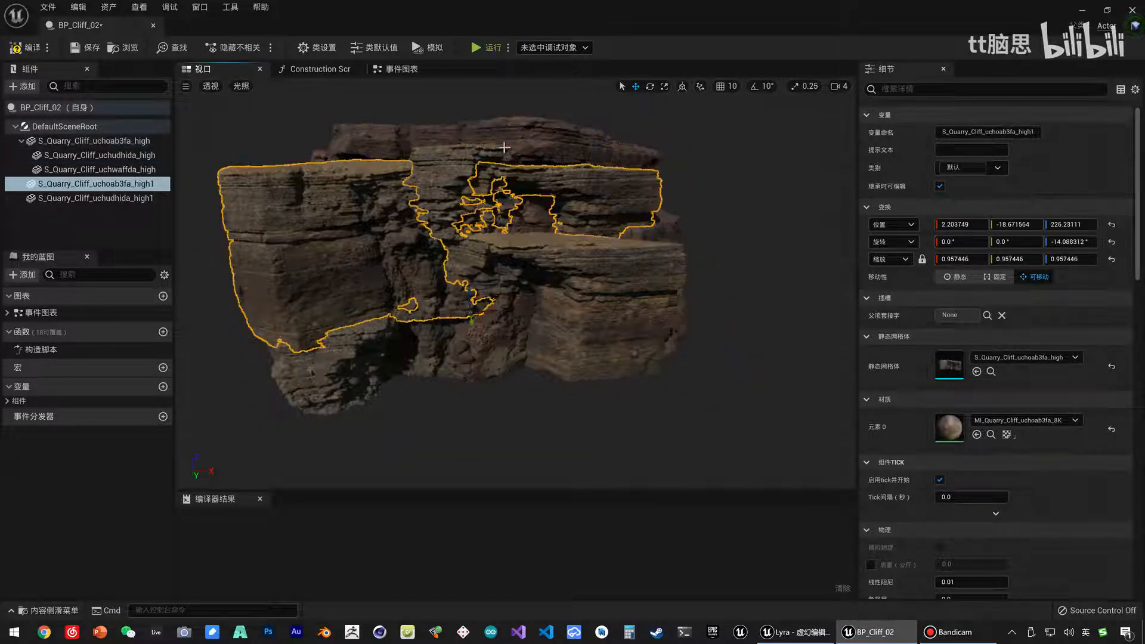
left_click(509, 145)
left_click(955, 259)
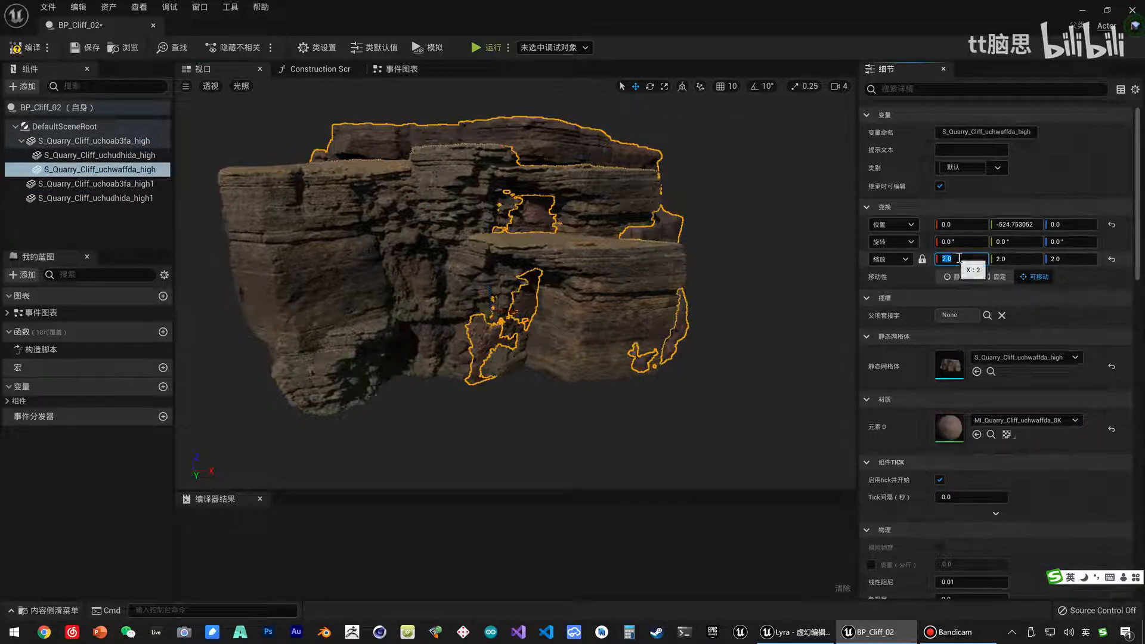
type("1.2")
key("Return")
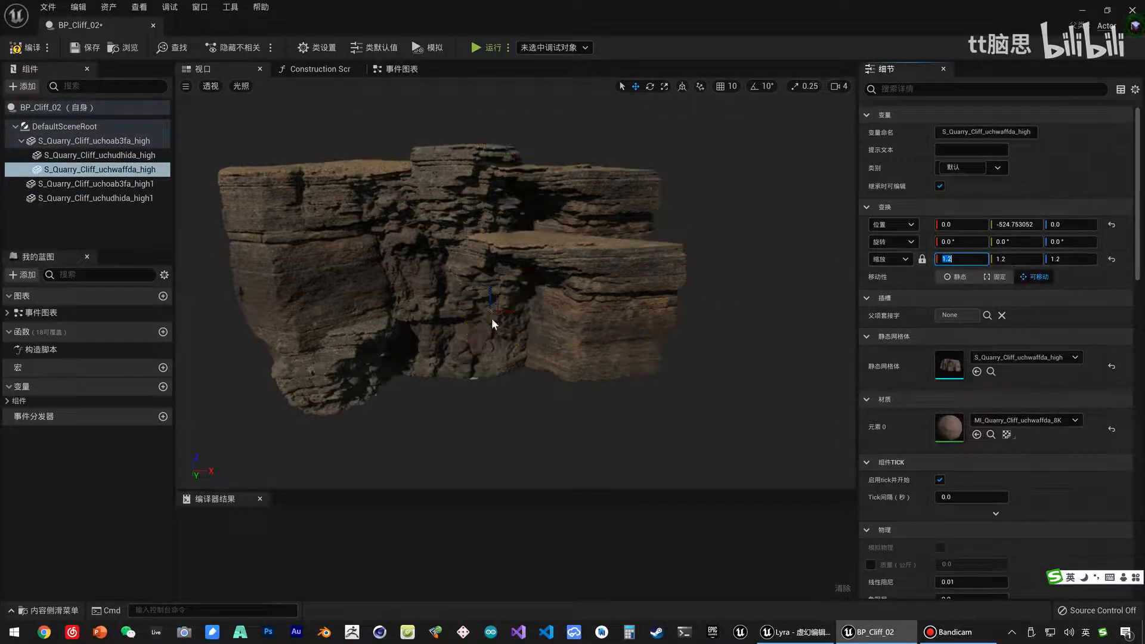
left_click_drag(493, 324, 483, 260)
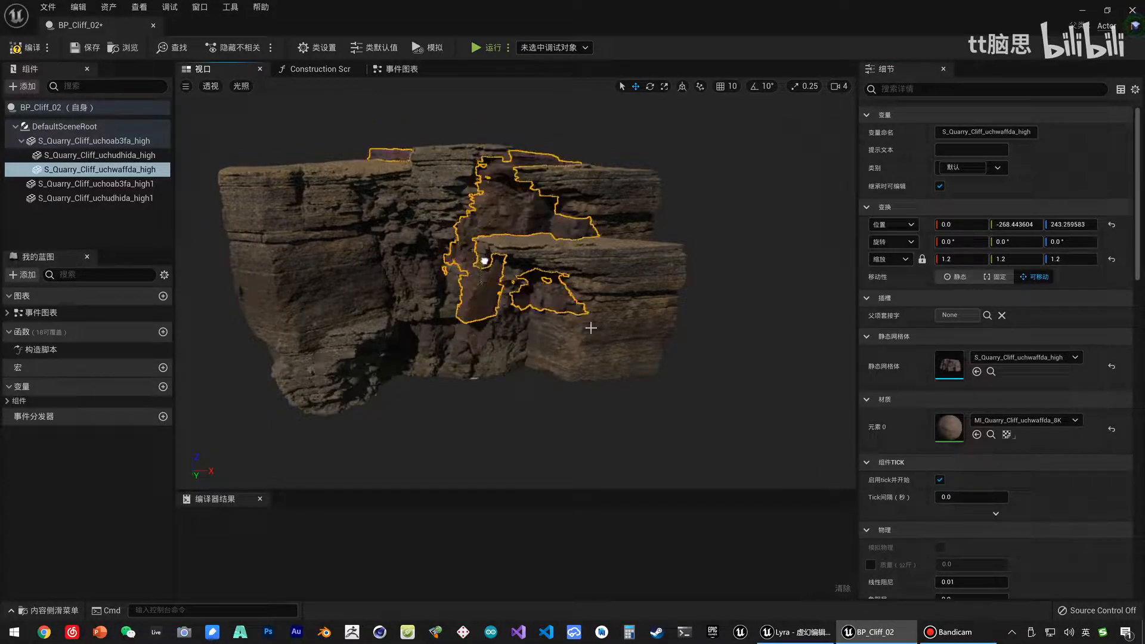
Save the finished BP_Cliff_02 Blueprint and close its editor to return to the Cave level.
left_click(659, 344)
right_click_drag(700, 206, 713, 196)
left_click(288, 215)
key("ctrl+s")
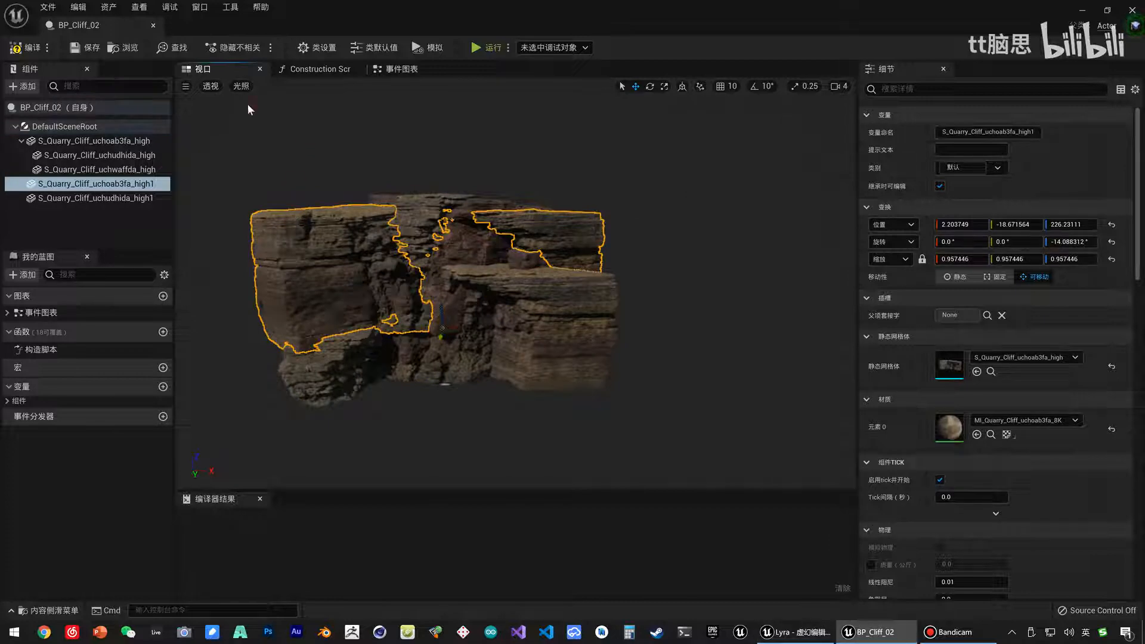
left_click(153, 27)
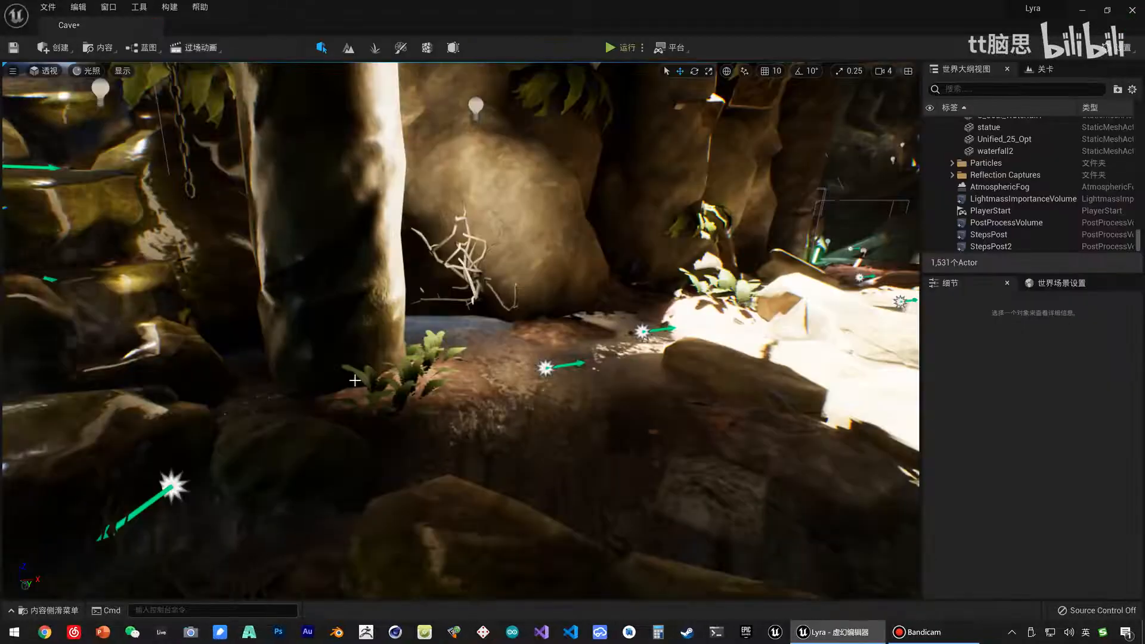
Look through the Megascans quarry cliff asset folders and examine the cave floor in the level.
key("ctrl+space")
scroll(88, 528, "down", 5)
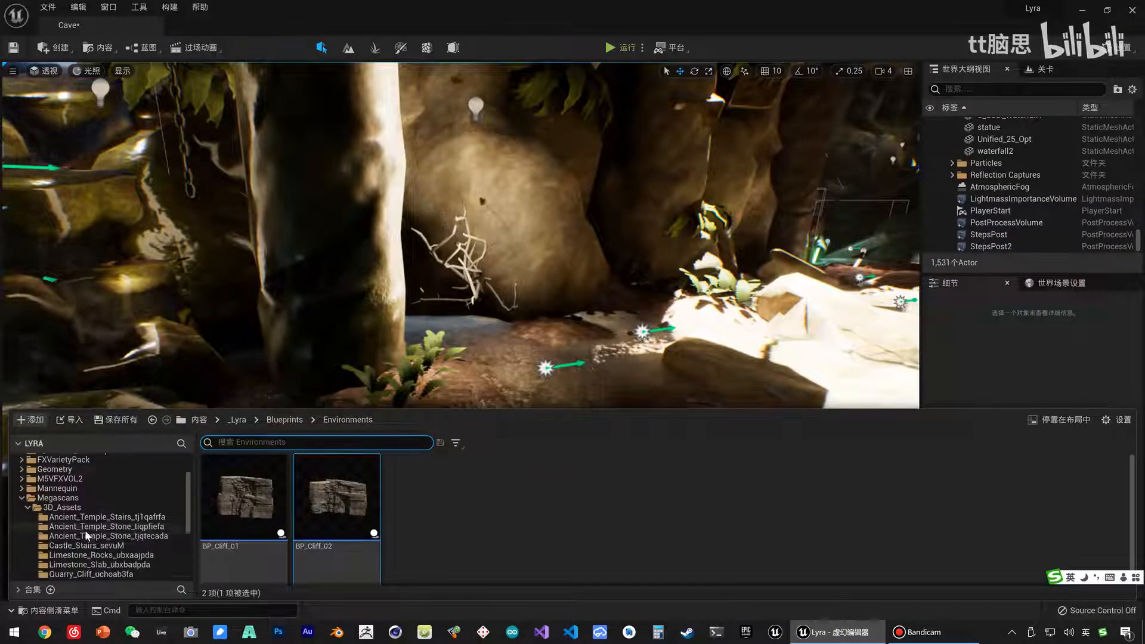
left_click(105, 545)
left_click(114, 556)
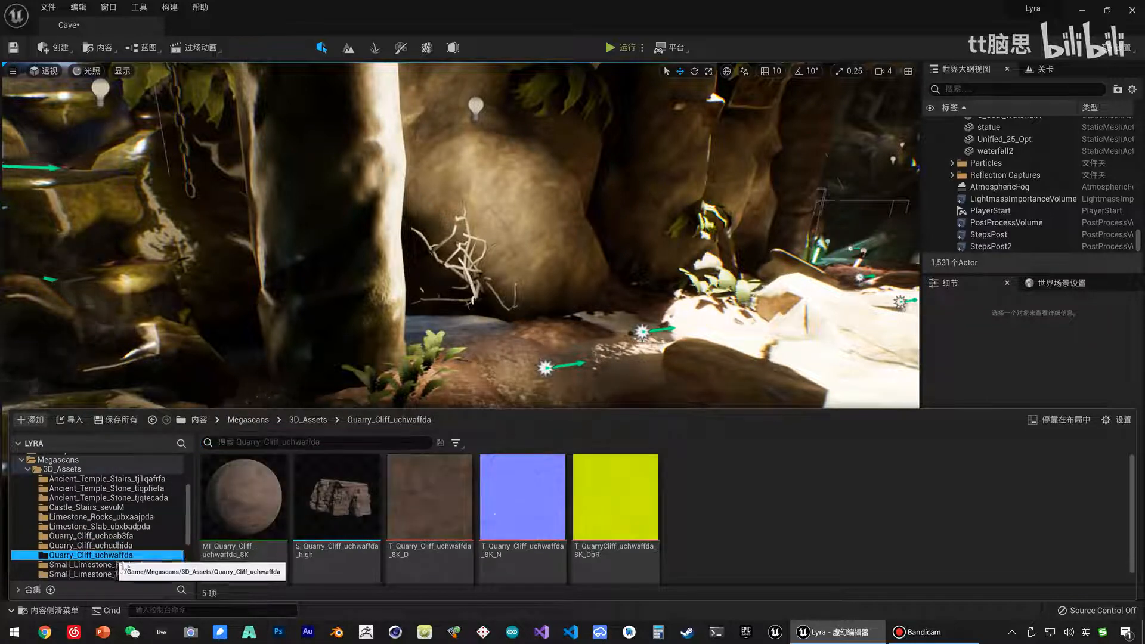
scroll(148, 553, "down", 1)
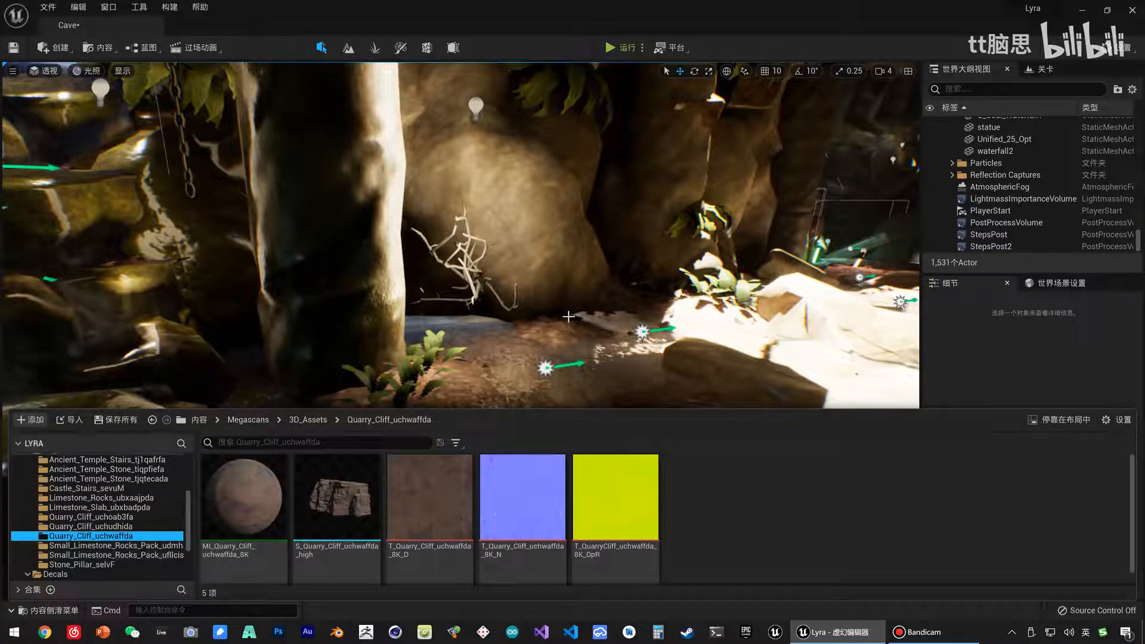
key("ctrl+space")
right_click_drag(219, 445, 286, 465)
key("s")
key("ctrl+space")
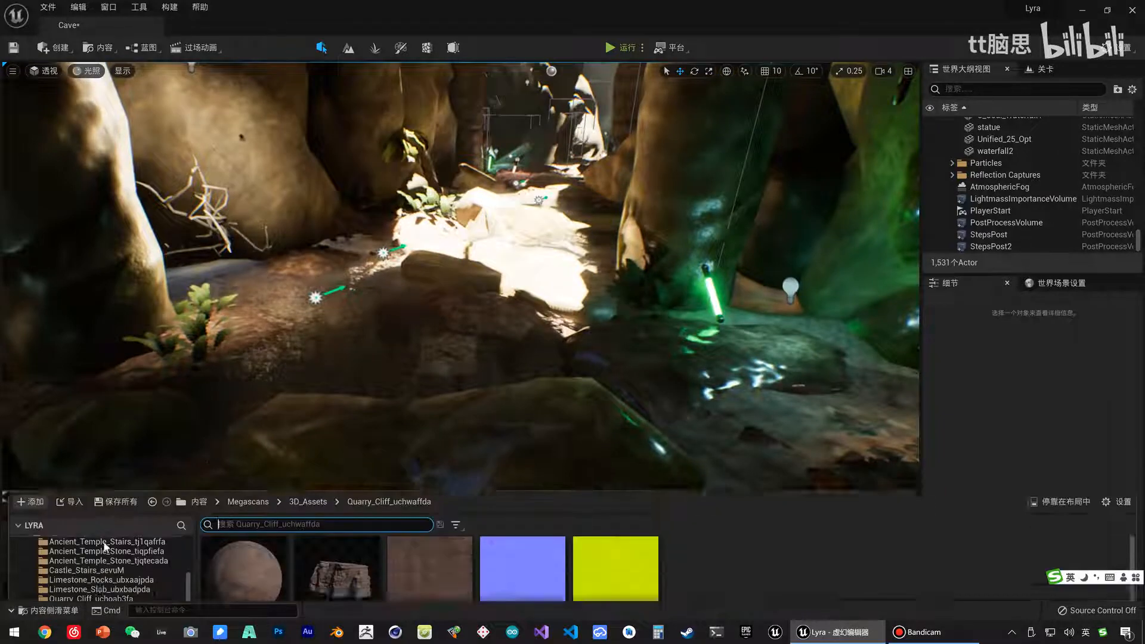
Create an Actor Blueprint named BP_CliffFloor_01 in the _Lyra/Blueprints/Environments folder and open it for editing.
scroll(112, 490, "up", 4)
left_click(74, 488)
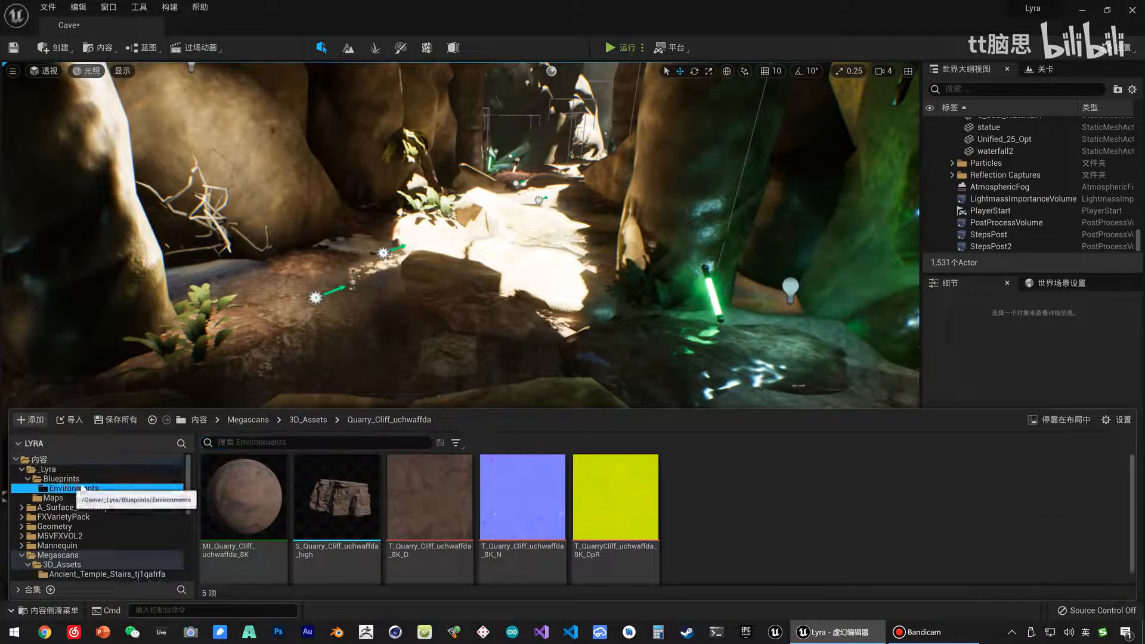
right_click(457, 514)
left_click(545, 272)
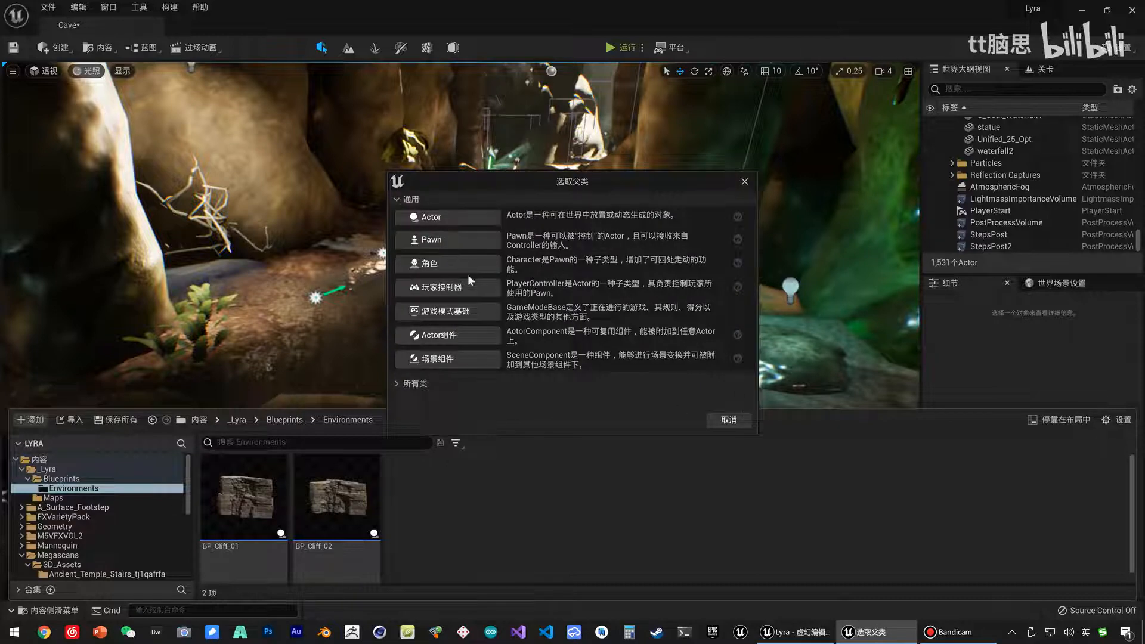
left_click(444, 224)
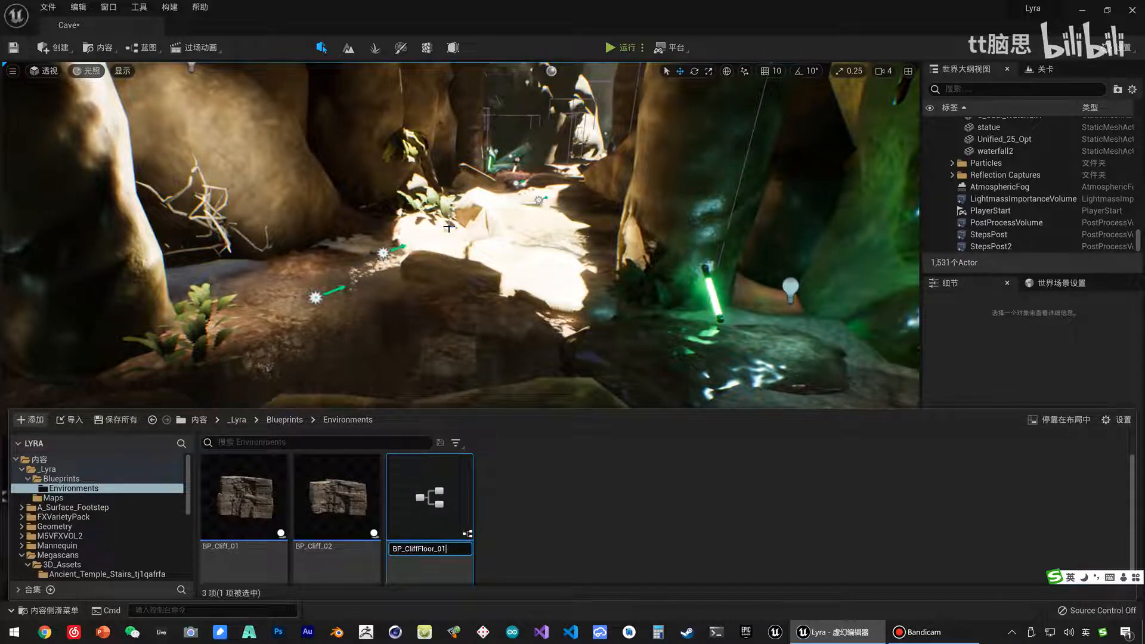
key("Return")
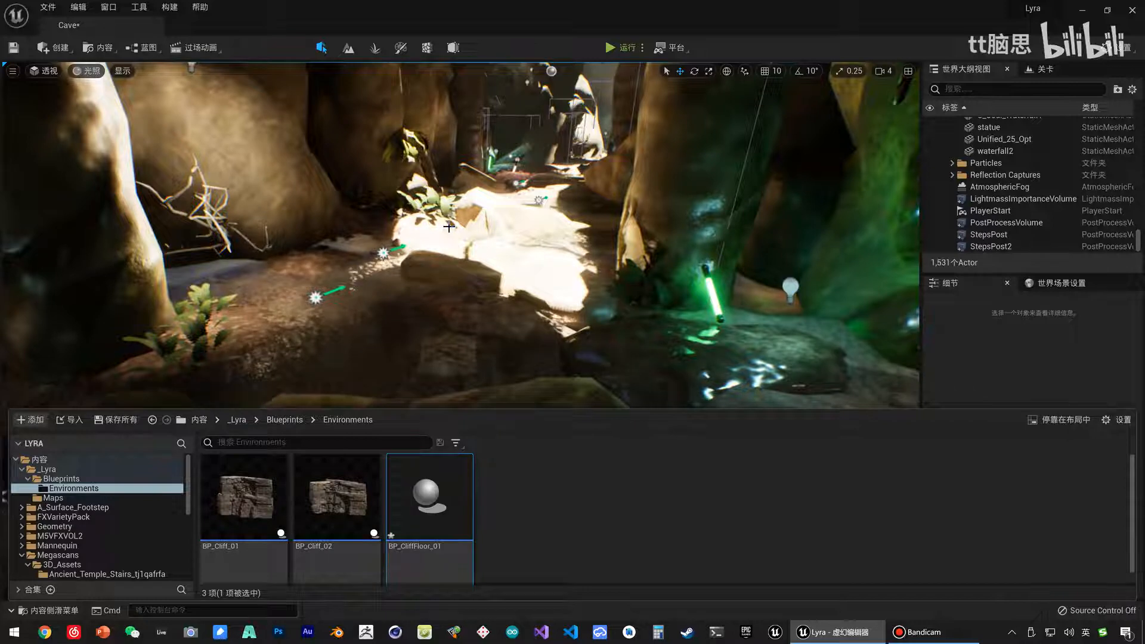
double_click(441, 516)
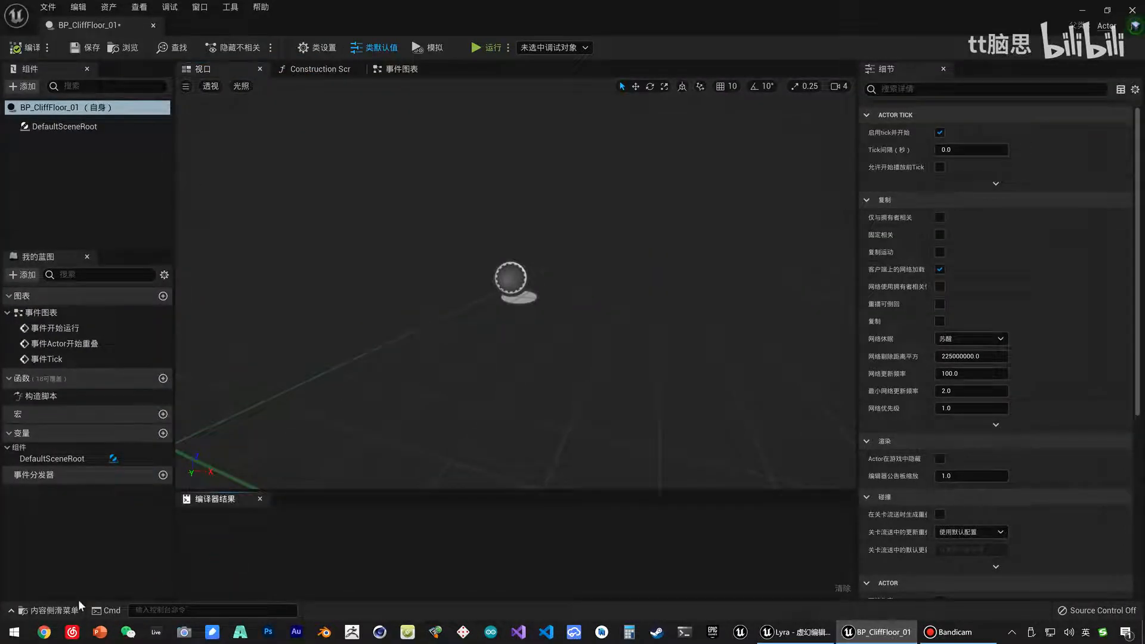
Examine the meshes in the Megascans Small_Limestone_Rocks_Pack folders for suitable floor pieces.
left_click(79, 603)
scroll(114, 524, "down", 5)
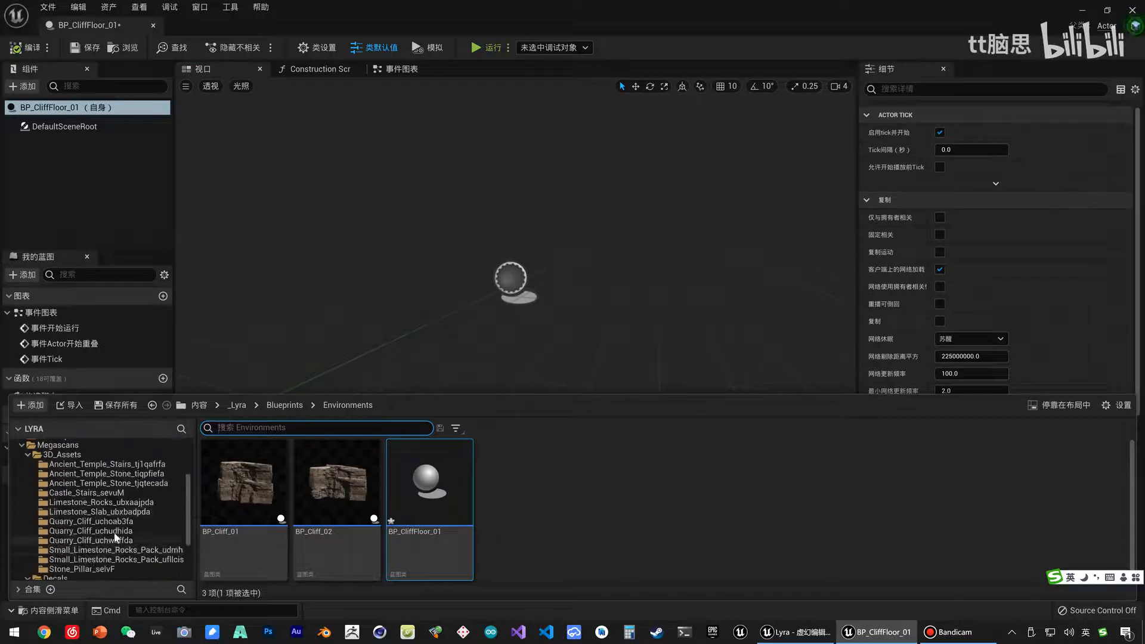
scroll(157, 545, "down", 1)
left_click(120, 530)
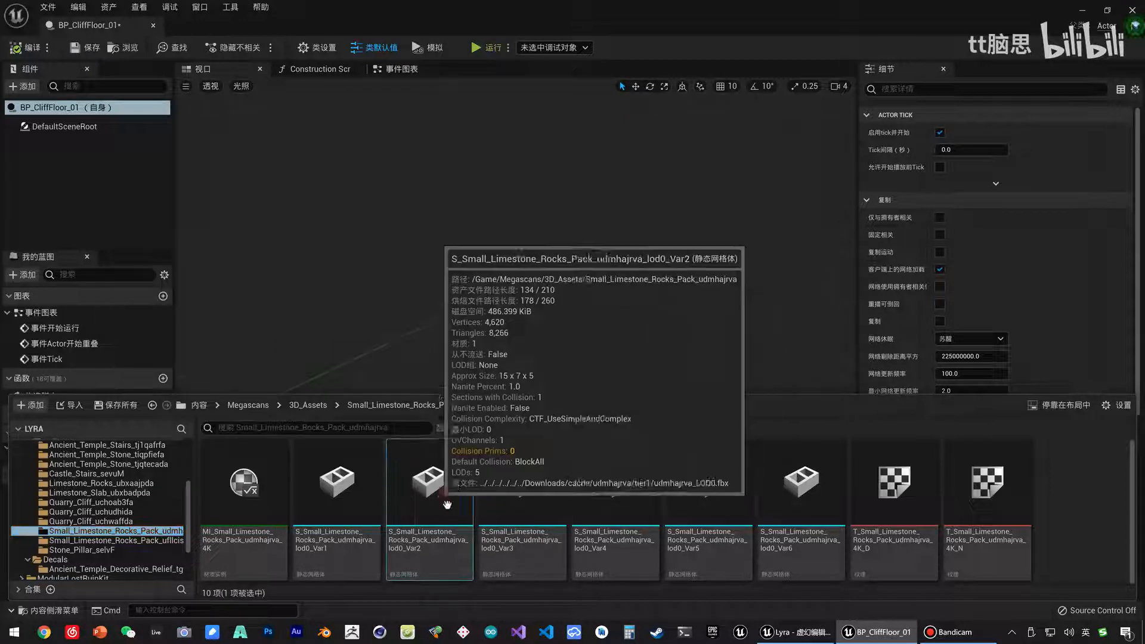
left_click_drag(438, 495, 444, 502)
left_click(533, 463)
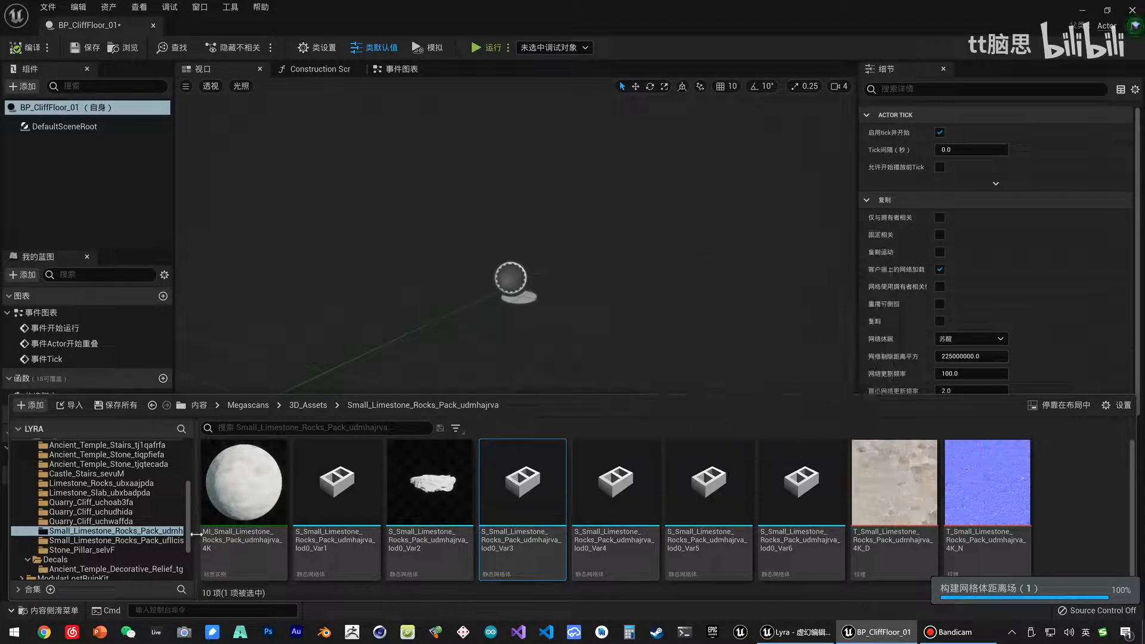
left_click(117, 544)
left_click_drag(303, 480, 314, 506)
Add the Megascans S_Limestone_Slab_ubxbadpda_high mesh as a component of BP_CliffFloor_01.
left_click(101, 493)
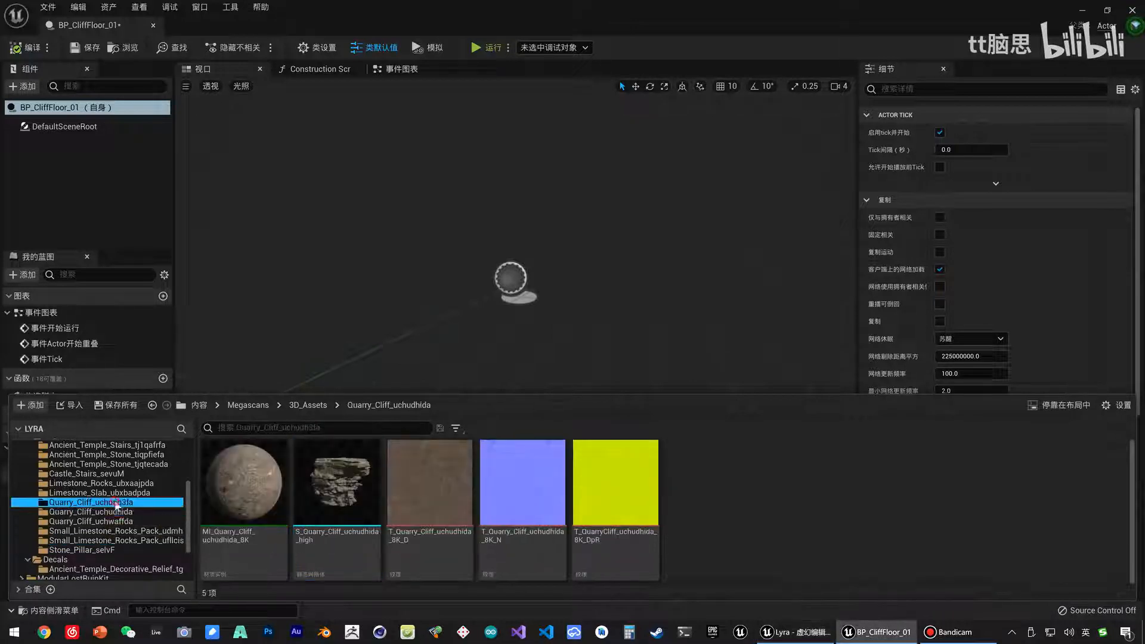
left_click_drag(337, 489, 83, 141)
key("Return")
Add the S_Limestone_Rocks_ubxaajpda_high mesh as a second component directly under DefaultSceneRoot.
left_click(54, 126)
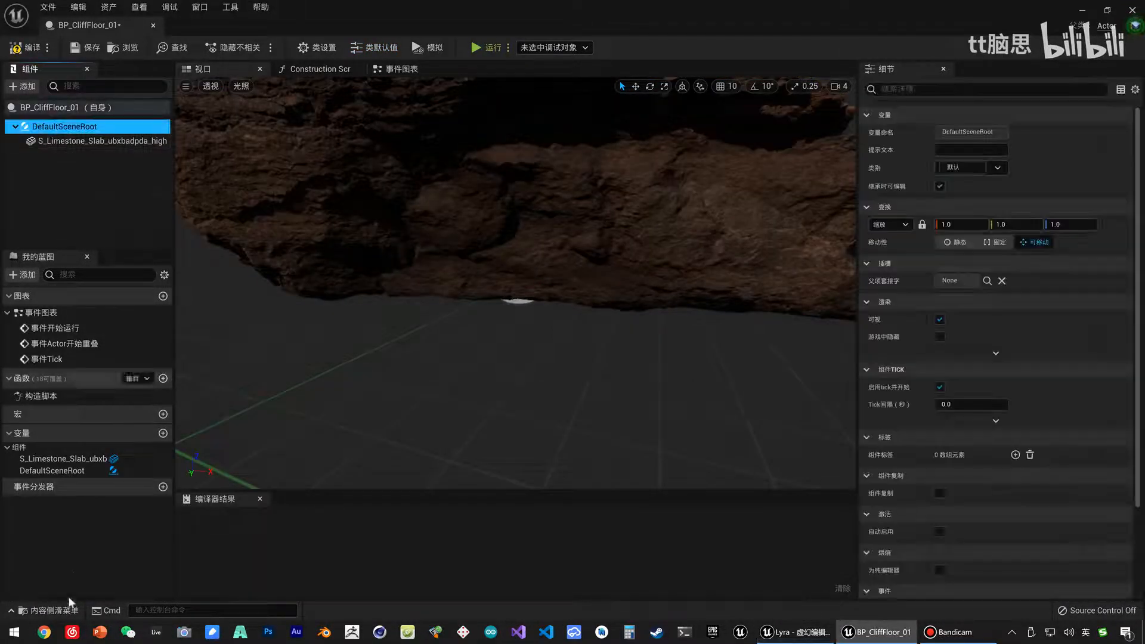
left_click(47, 611)
left_click(85, 485)
left_click_drag(337, 483, 87, 133)
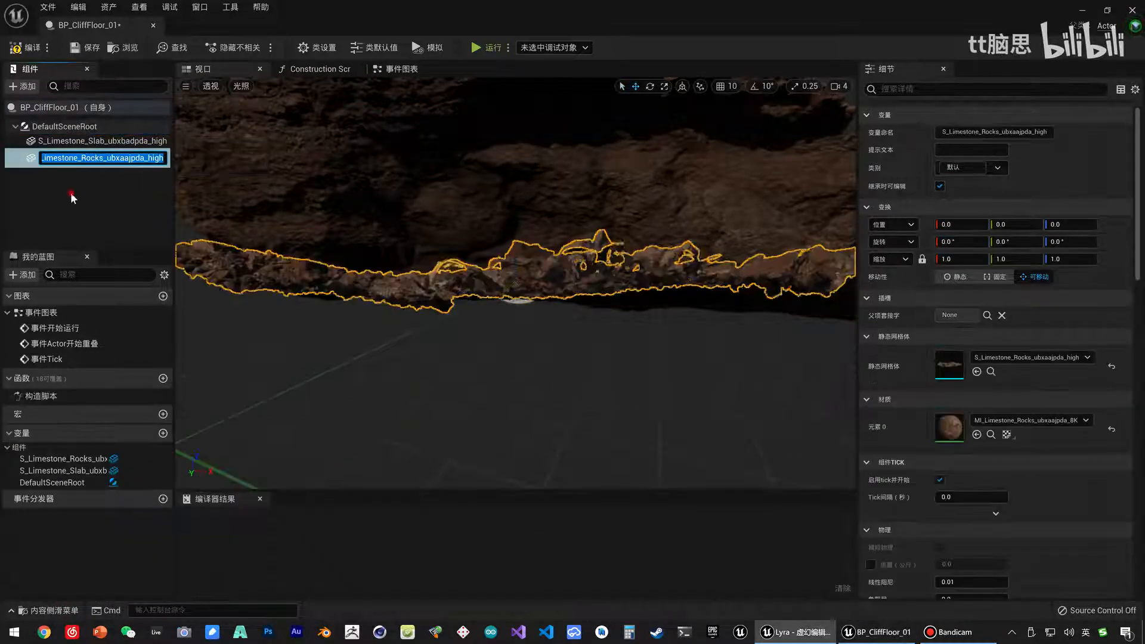
left_click(82, 173)
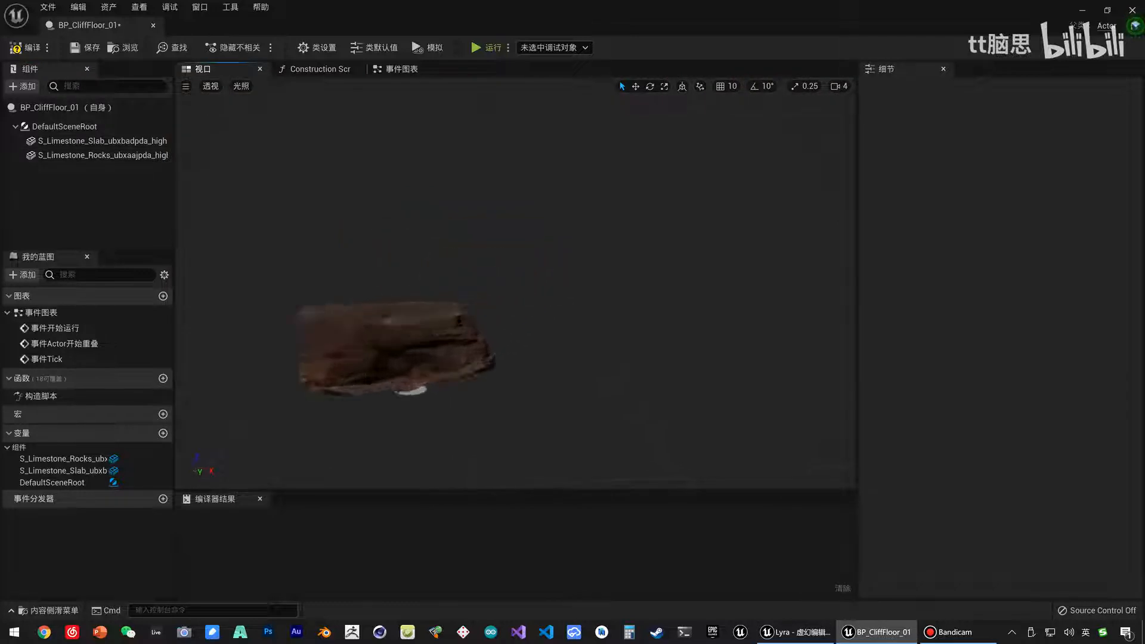
left_click(110, 156)
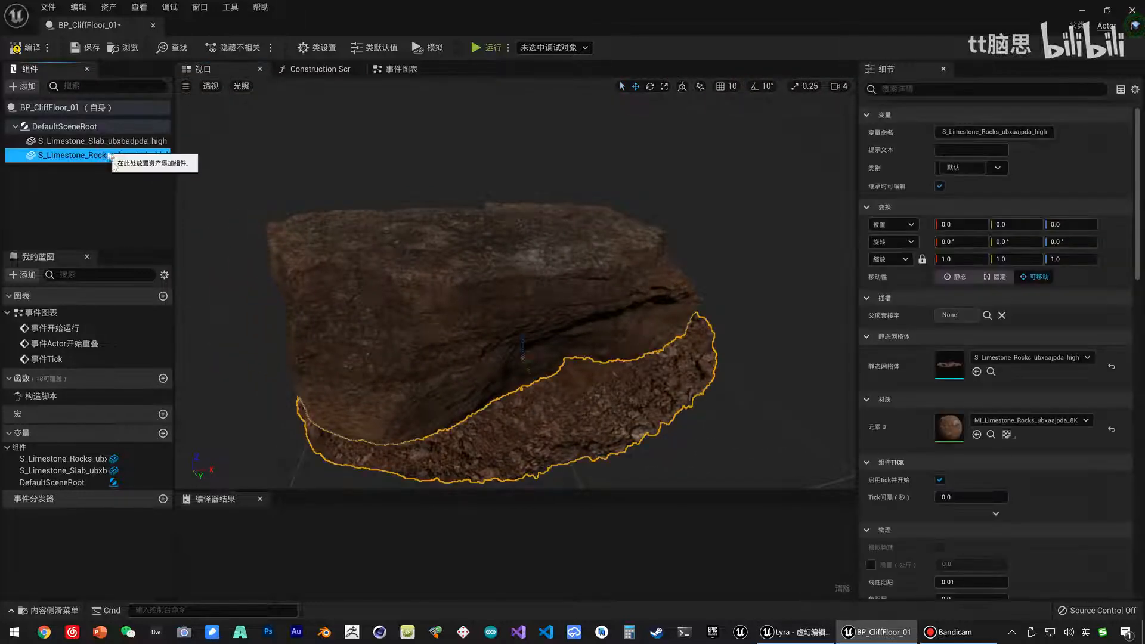
left_click(251, 412)
left_click(56, 610)
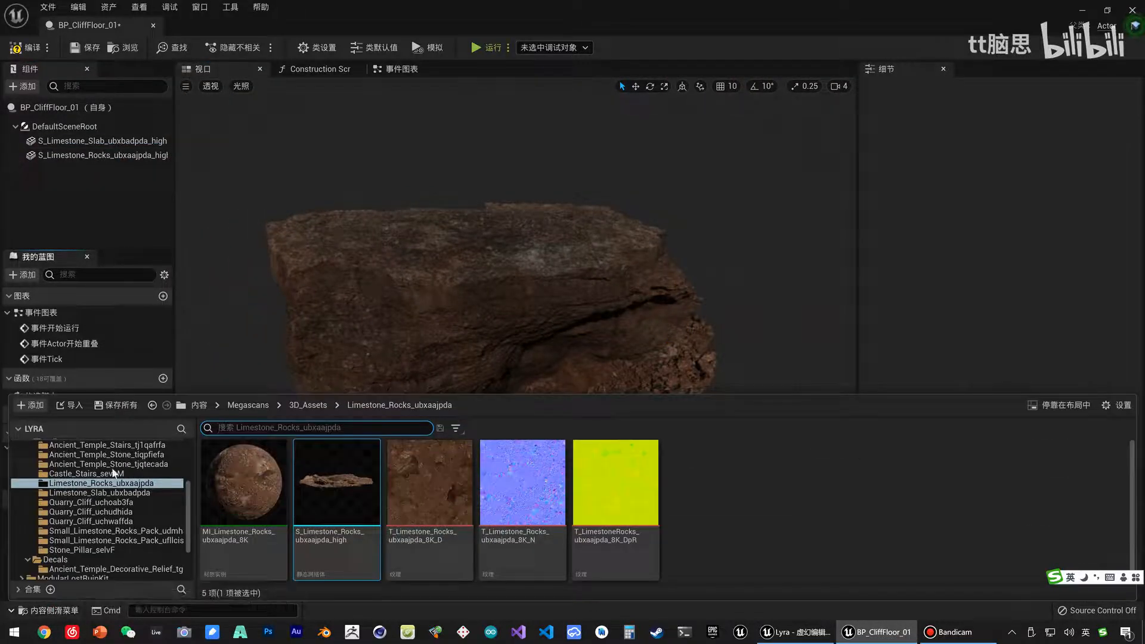
left_click(112, 474)
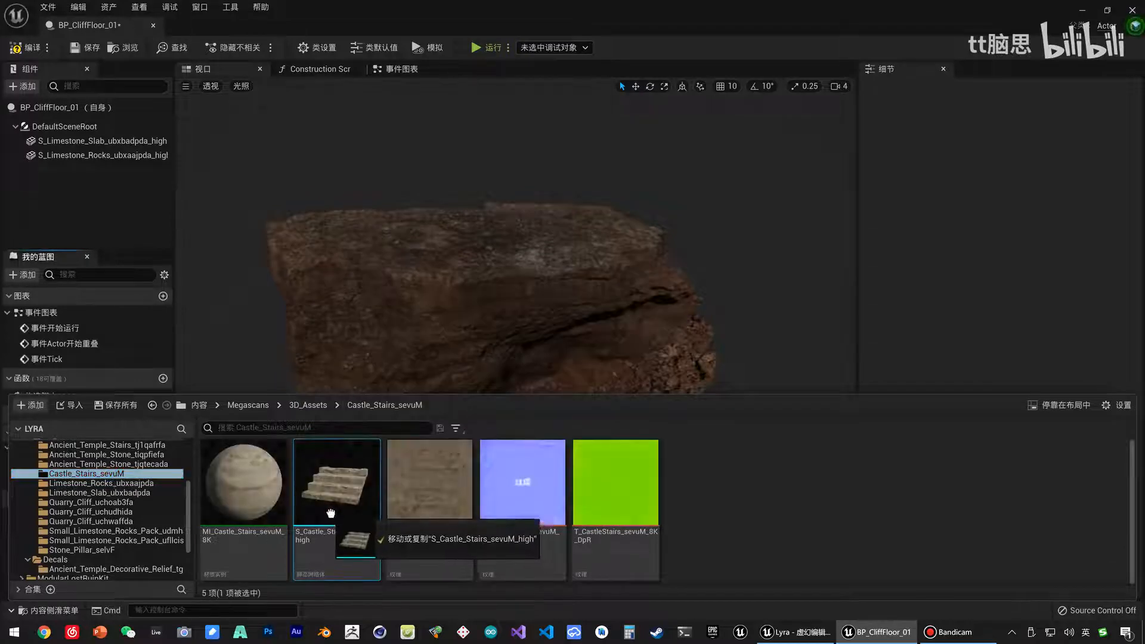
key("Up")
left_click_drag(322, 516, 317, 514)
Lower the limestone slab mesh to about -56 on Z so it sinks beneath the limestone rocks.
left_click(378, 280)
scroll(518, 335, "down", 5)
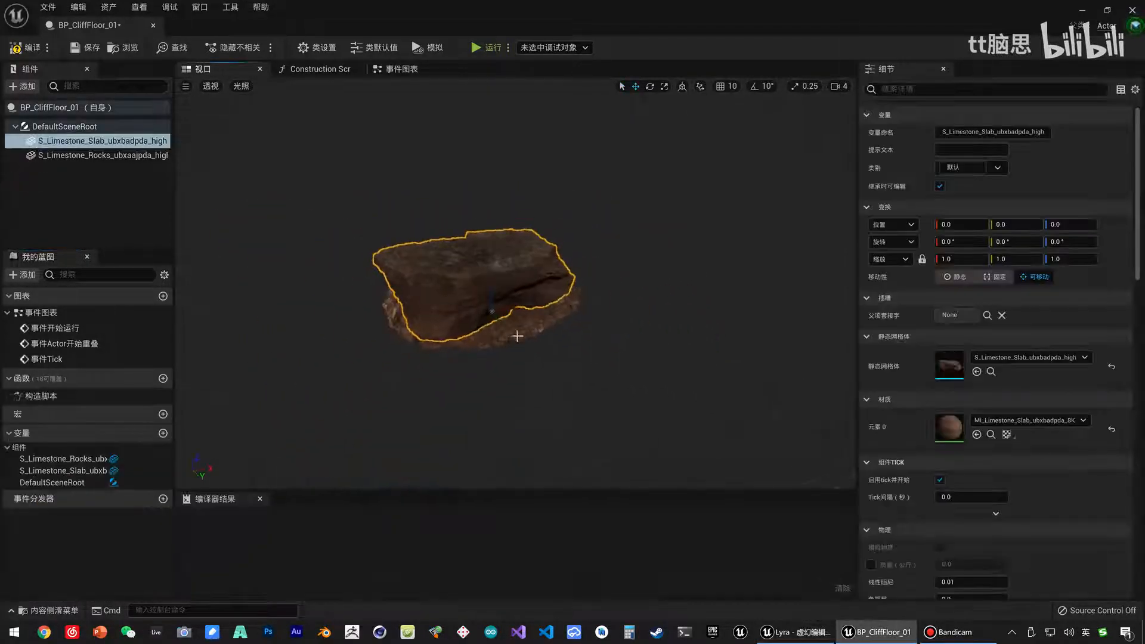
middle_click_drag(505, 287, 475, 284)
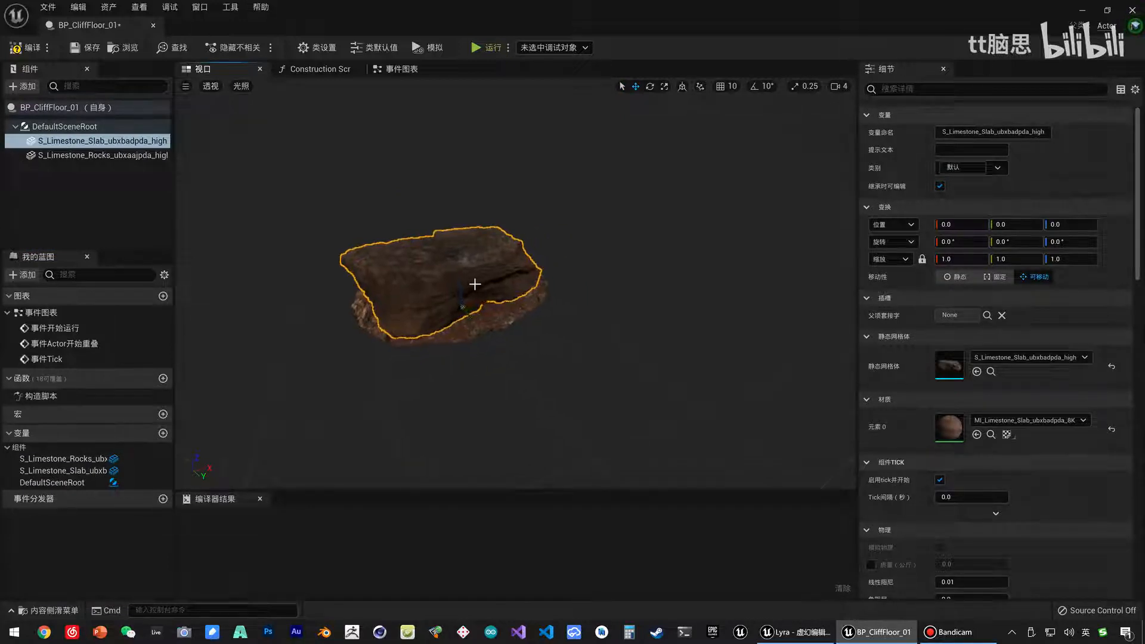
left_click_drag(462, 298, 468, 328)
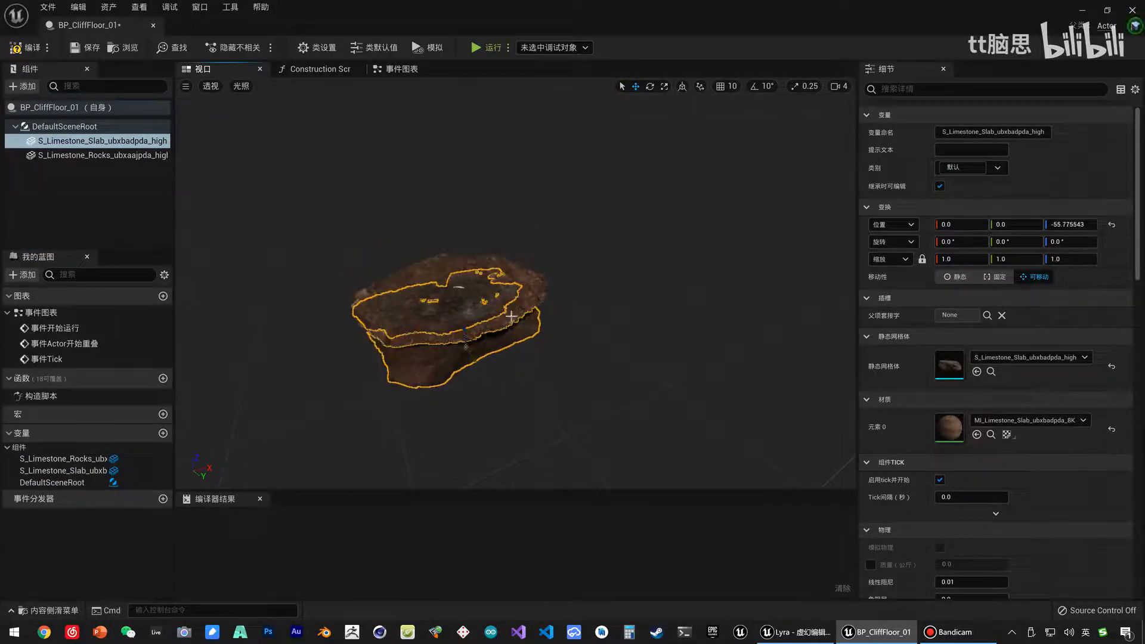
Duplicate the limestone slab, rotate the copy to about -77° around Z, scale it to about 1.65 and place it near Y 65, Z -102.
key("ctrl+d")
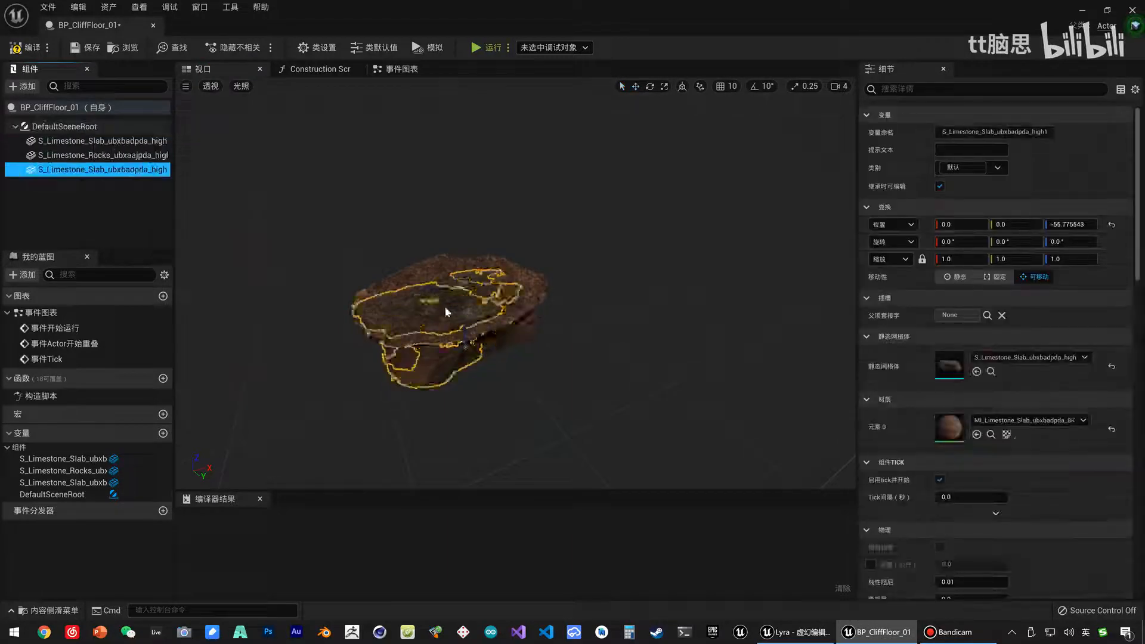
left_click_drag(476, 360, 686, 382)
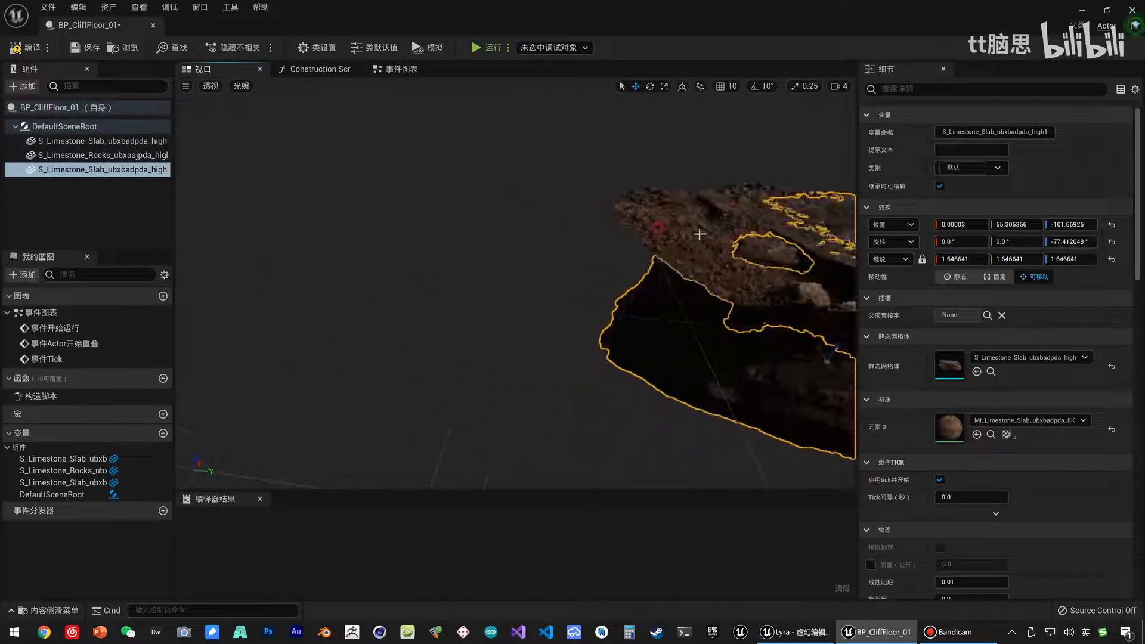
Duplicate the limestone rocks mesh and move the copy to about 213 on Y.
double_click(101, 155)
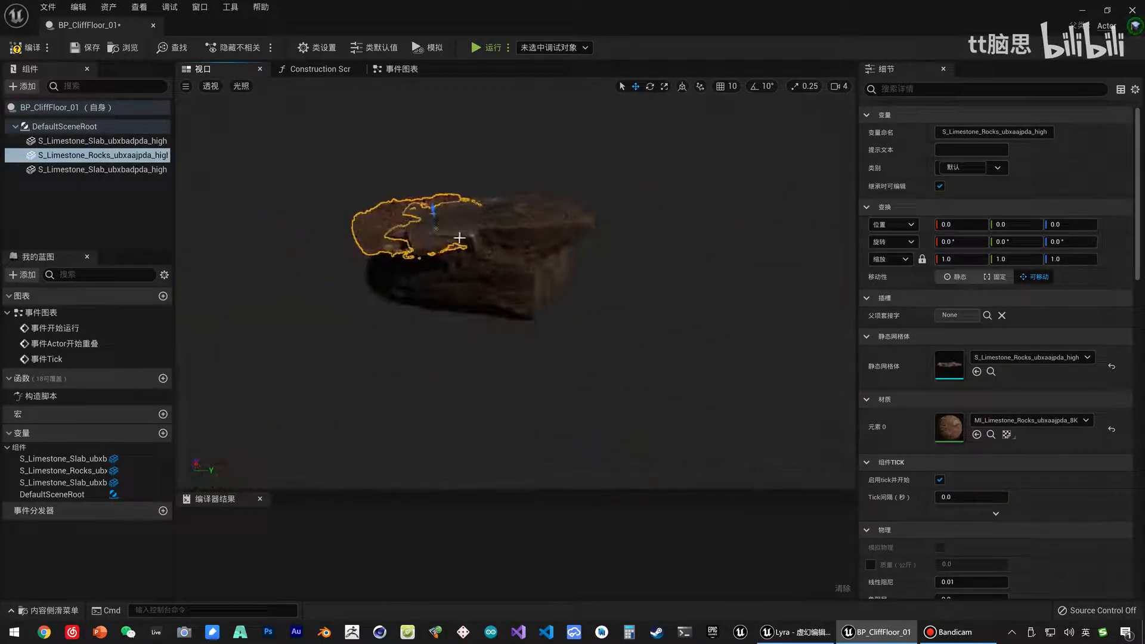
key("ctrl+d")
left_click_drag(460, 238, 572, 239)
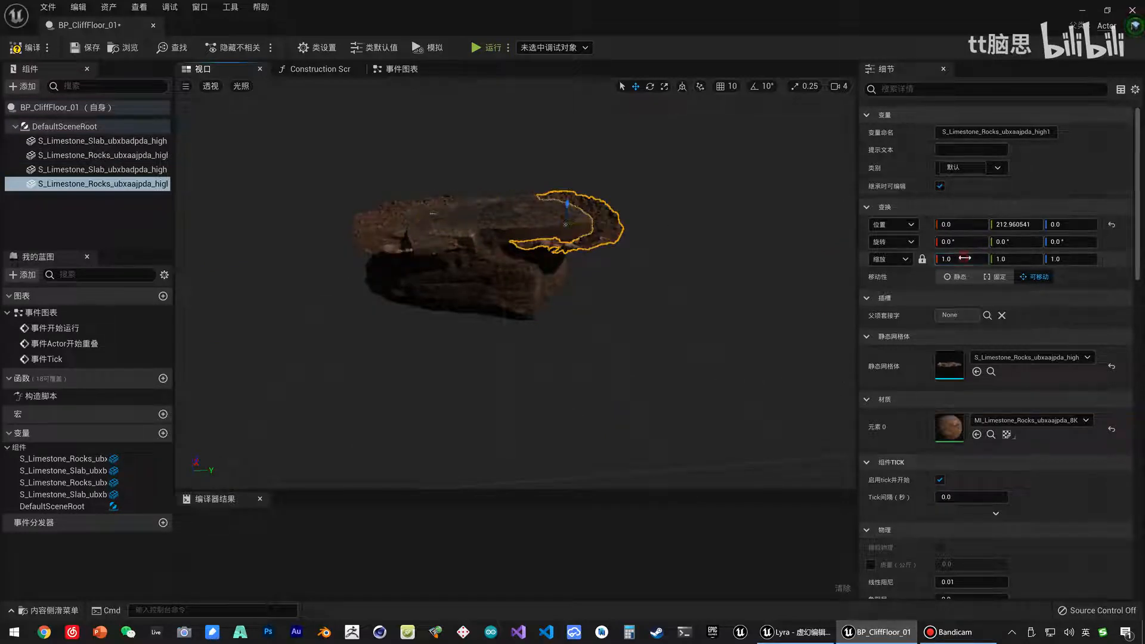
Set the limestone rocks copy's uniform scale to 3 and lower it to about -46 on Z.
left_click(978, 261)
type("3")
key("Return")
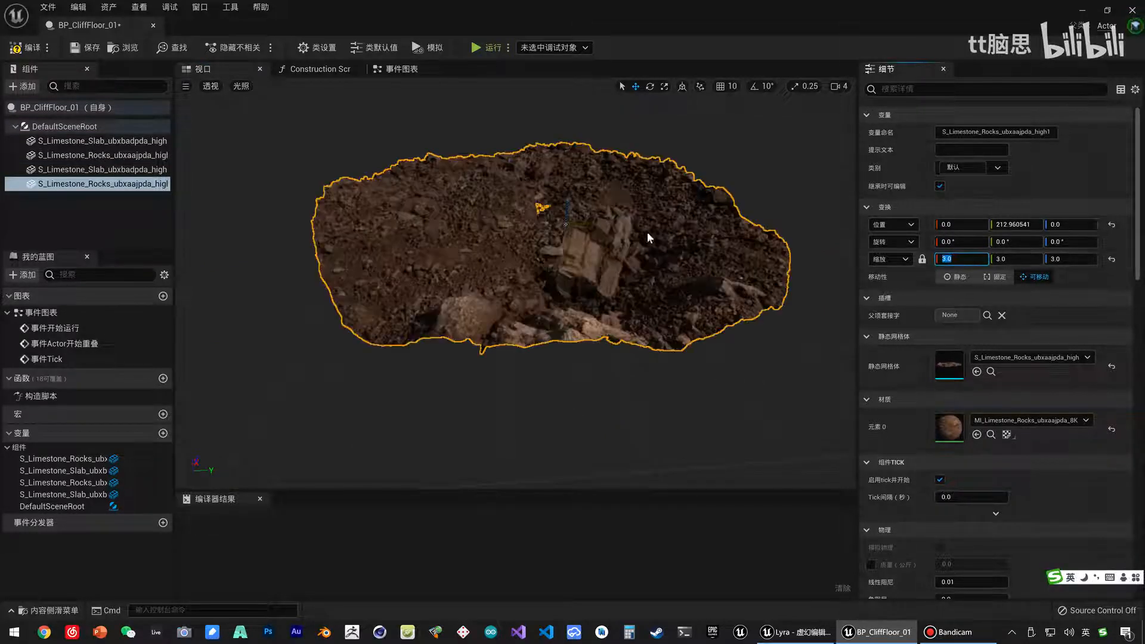
left_click_drag(572, 200, 579, 228)
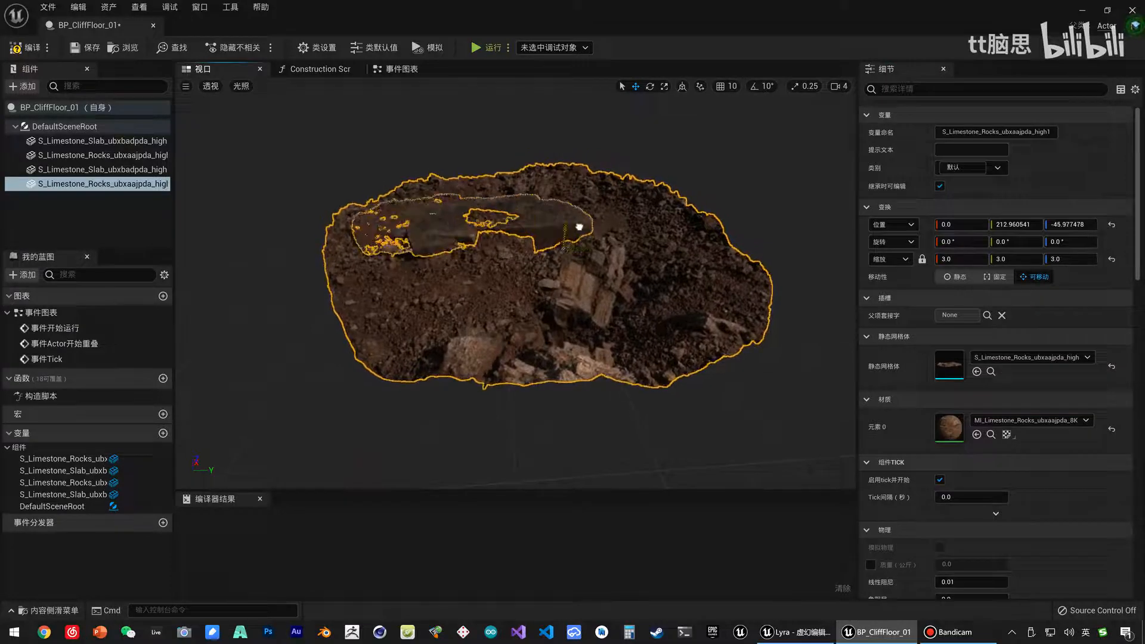
Scale the original limestone rocks mesh to 1.2, rotate it to about 43° around Z and move it to about X -99, Y -93, Z -21.
right_click_drag(533, 202, 477, 143)
scroll(477, 143, "up", 4)
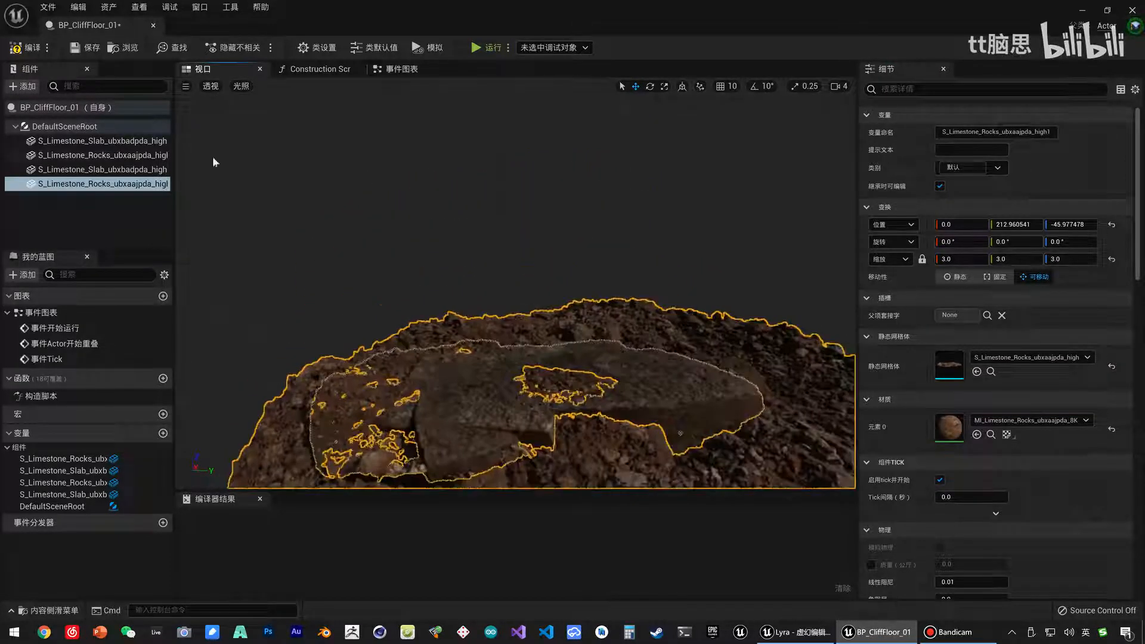
left_click(108, 157)
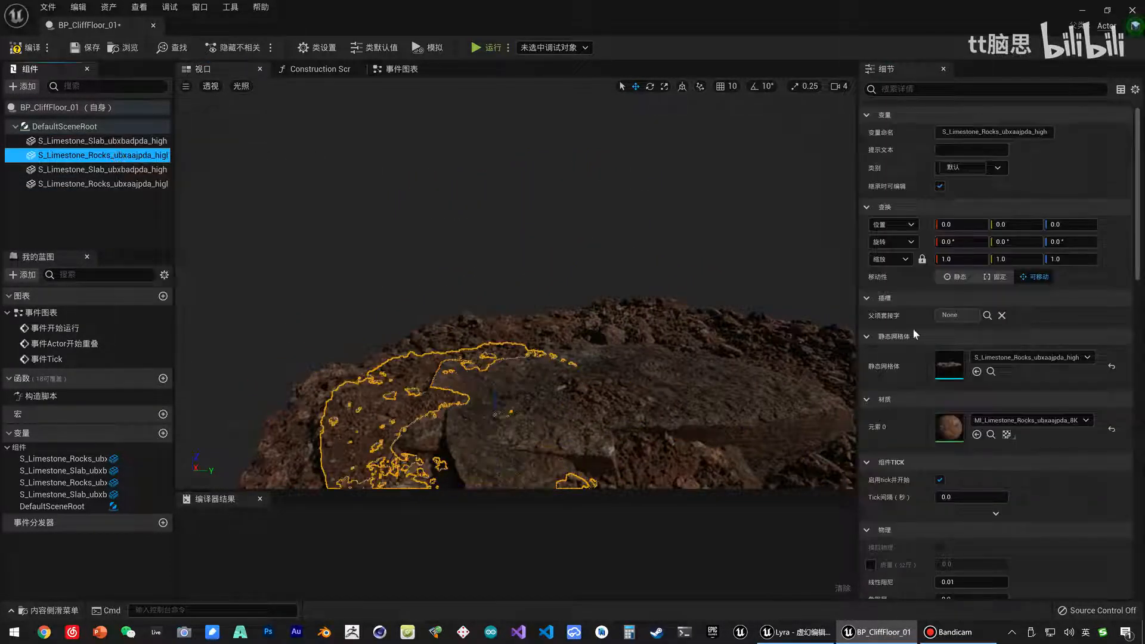
left_click(959, 258)
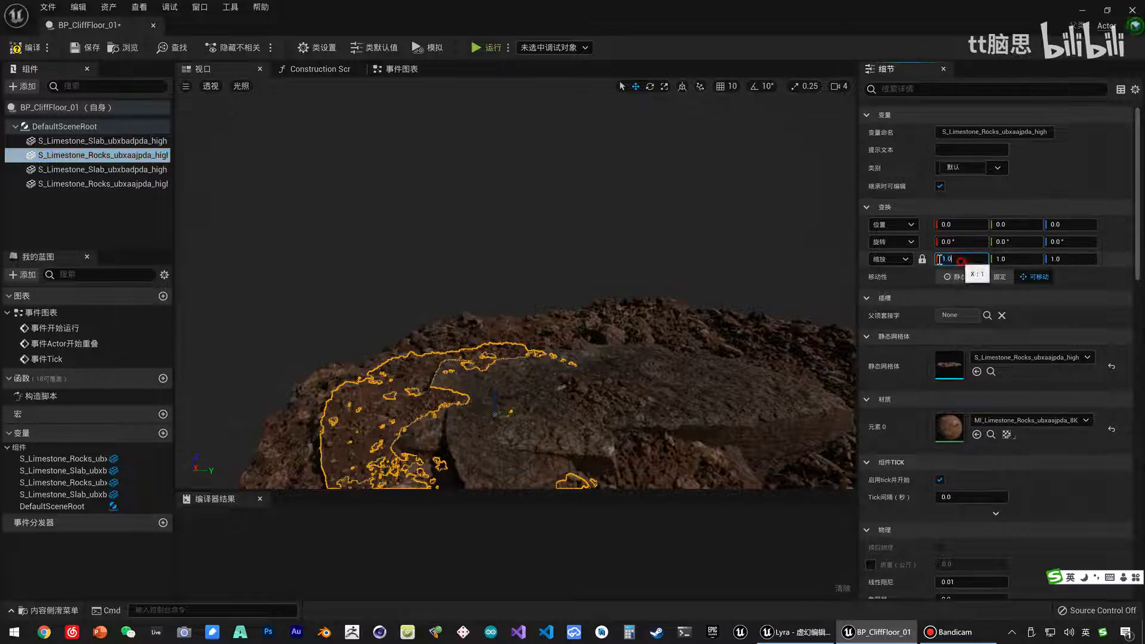
type("1.2")
key("Return")
right_click_drag(477, 281, 478, 346)
key("e")
left_click_drag(445, 295, 402, 336)
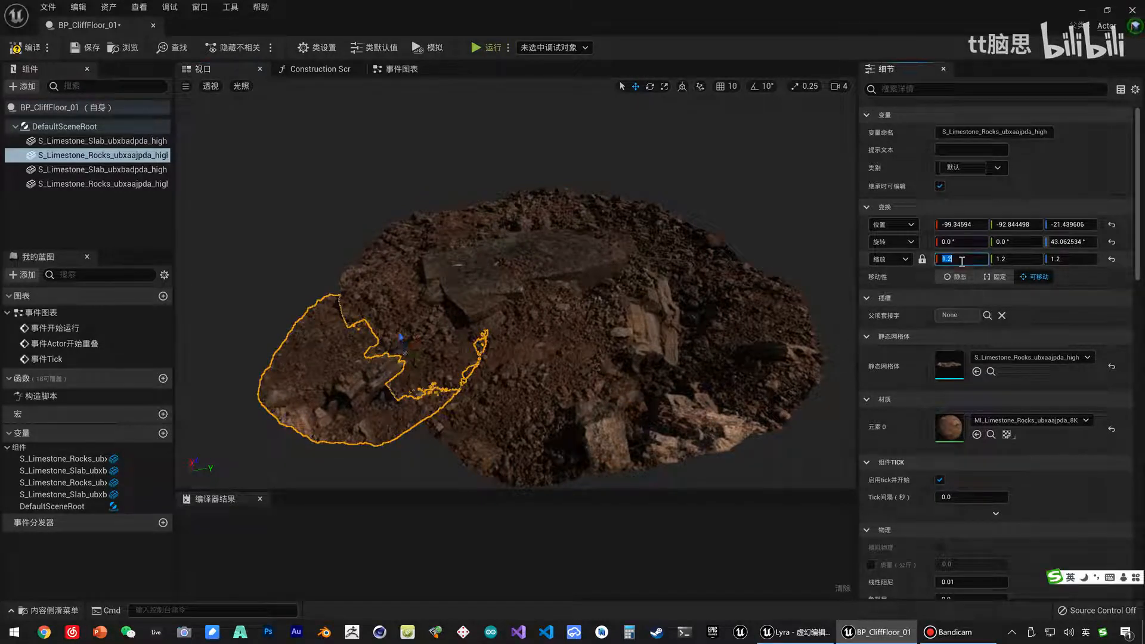
Set the original limestone rocks mesh's uniform scale to 2 and lower it to about -44 on Z.
type("2")
key("Return")
left_click_drag(403, 337, 407, 358)
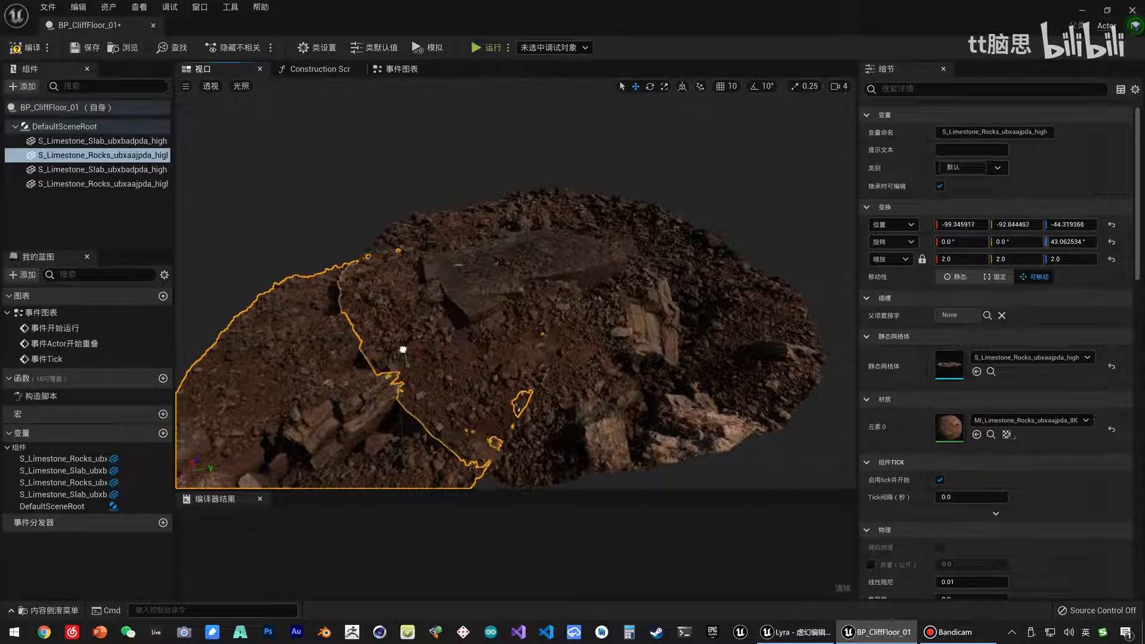
Duplicate the second limestone slab and move the new copy to about X 60, Y -203.
left_click(441, 419)
right_click_drag(440, 419, 412, 411)
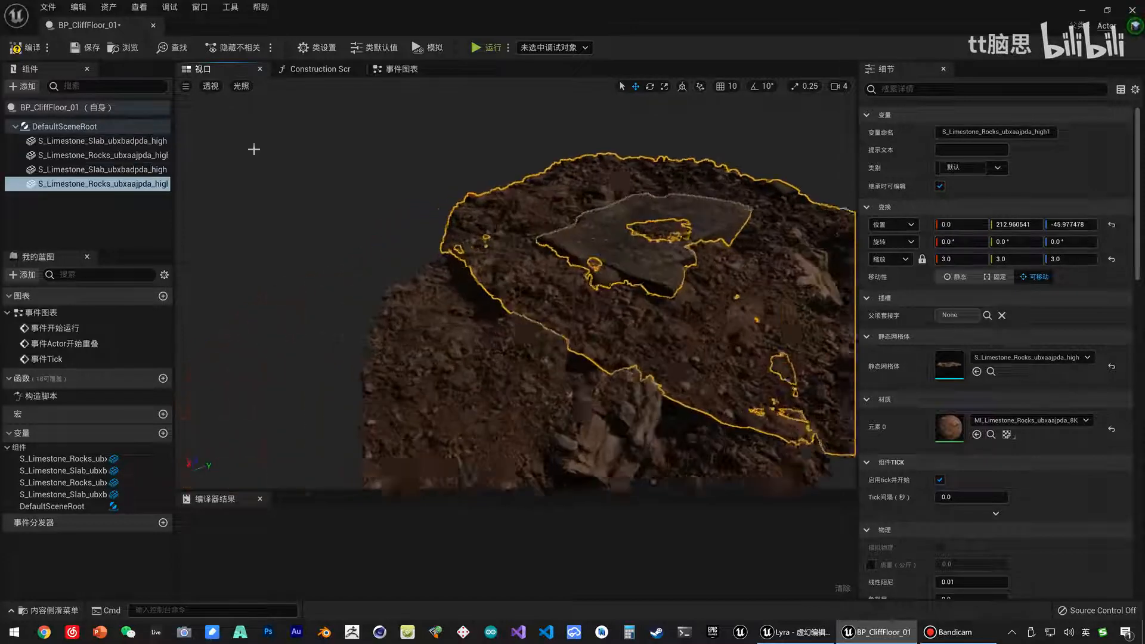
left_click(60, 127)
right_click_drag(499, 235, 567, 245)
left_click(569, 201)
left_click(101, 171)
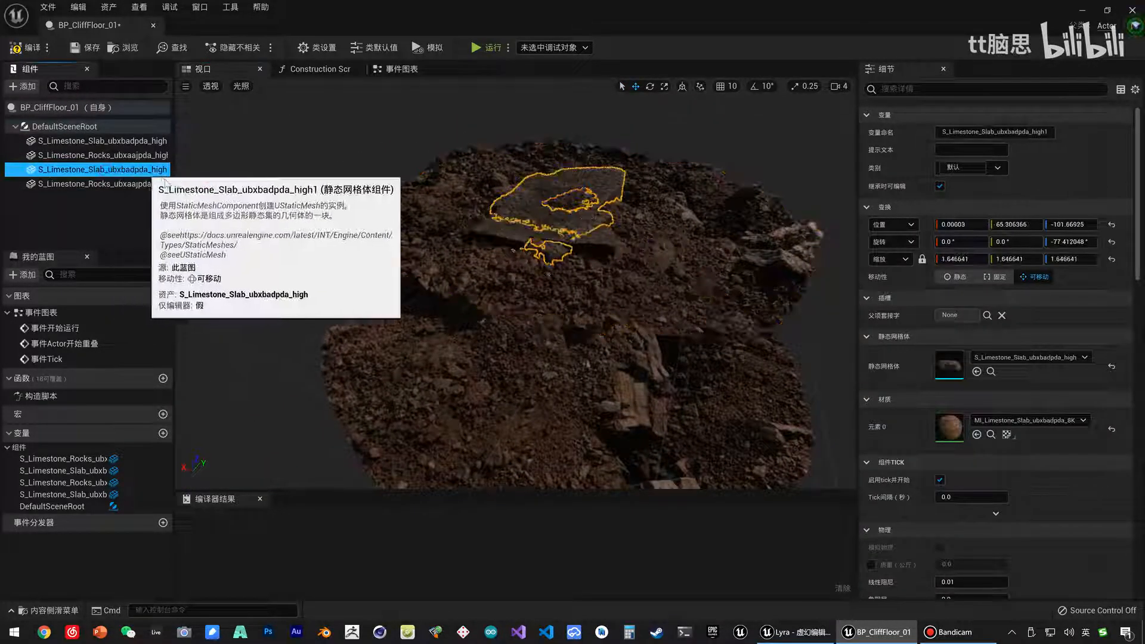
key("ctrl+d")
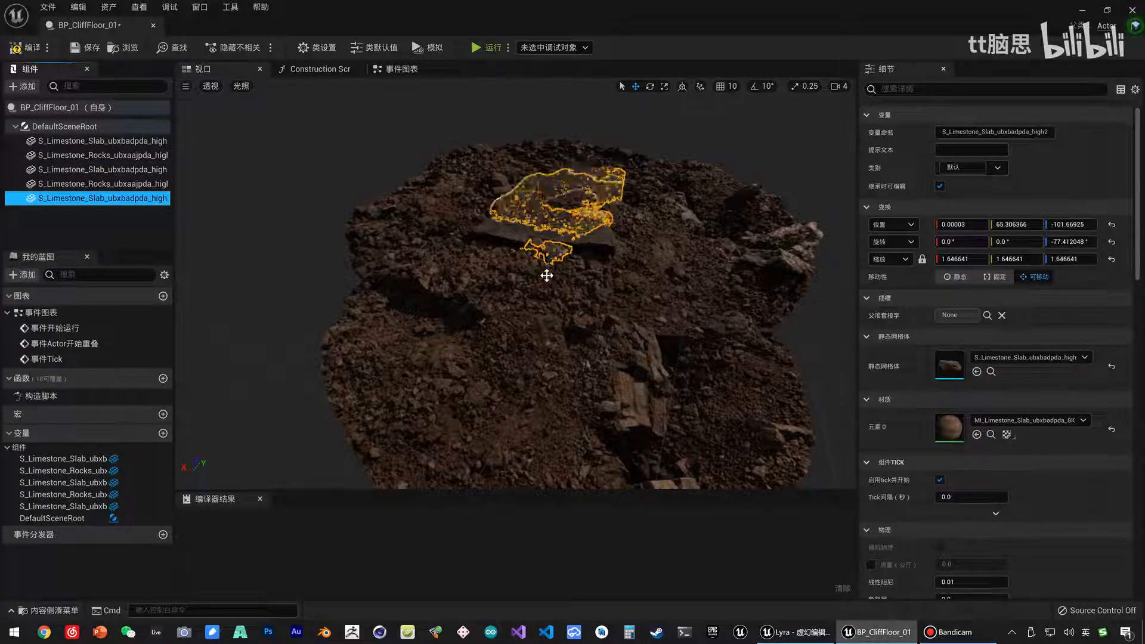
right_click_drag(535, 281, 506, 281)
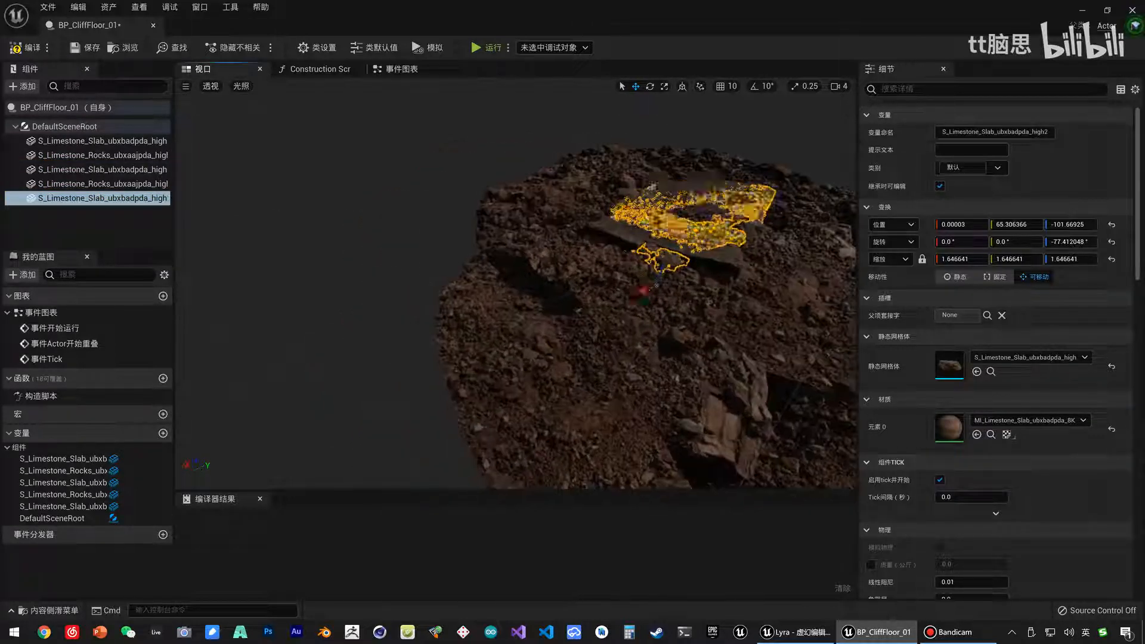
left_click_drag(643, 289, 482, 345)
scroll(481, 299, "down", 5)
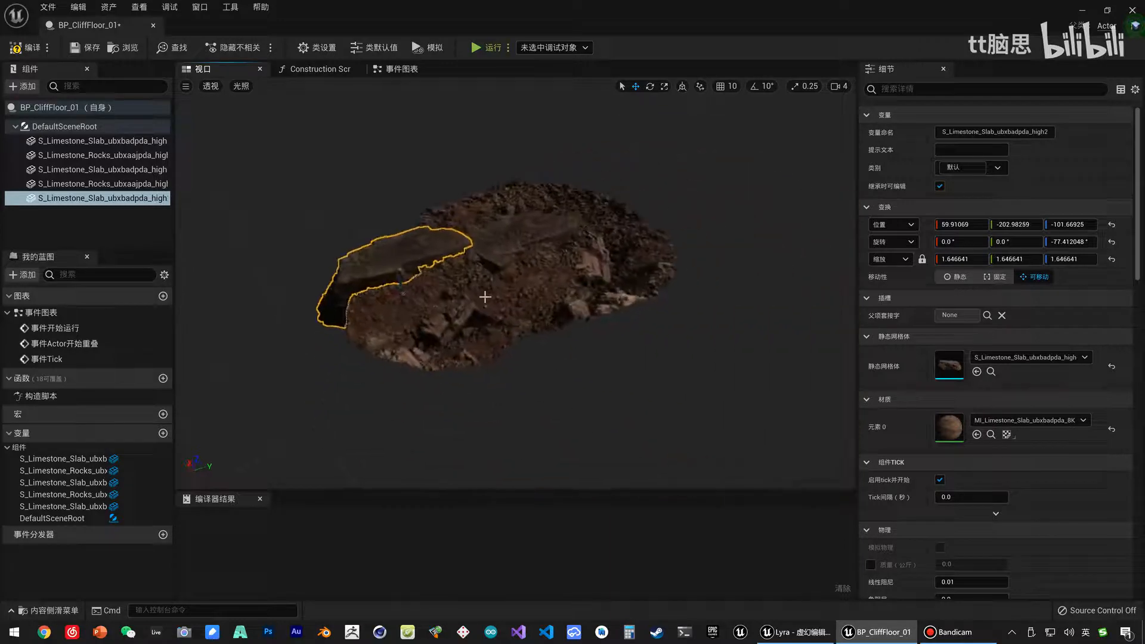
Duplicate the newest limestone slab once more, undo the copy's move below the floor and reselect the source slab.
key("ctrl+d")
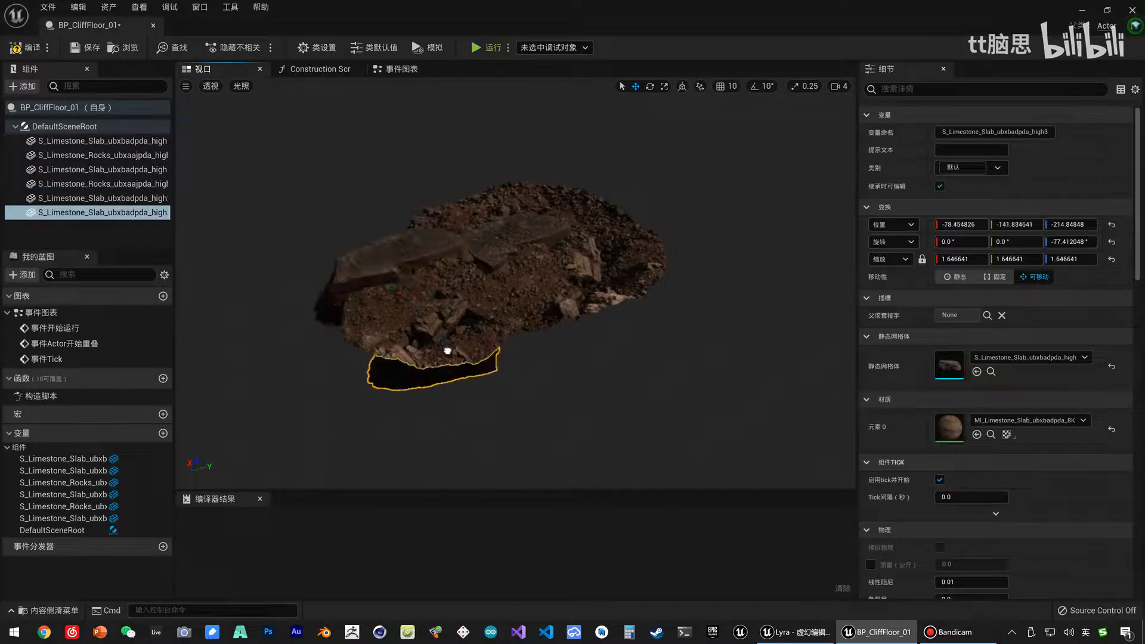
key("ctrl+z")
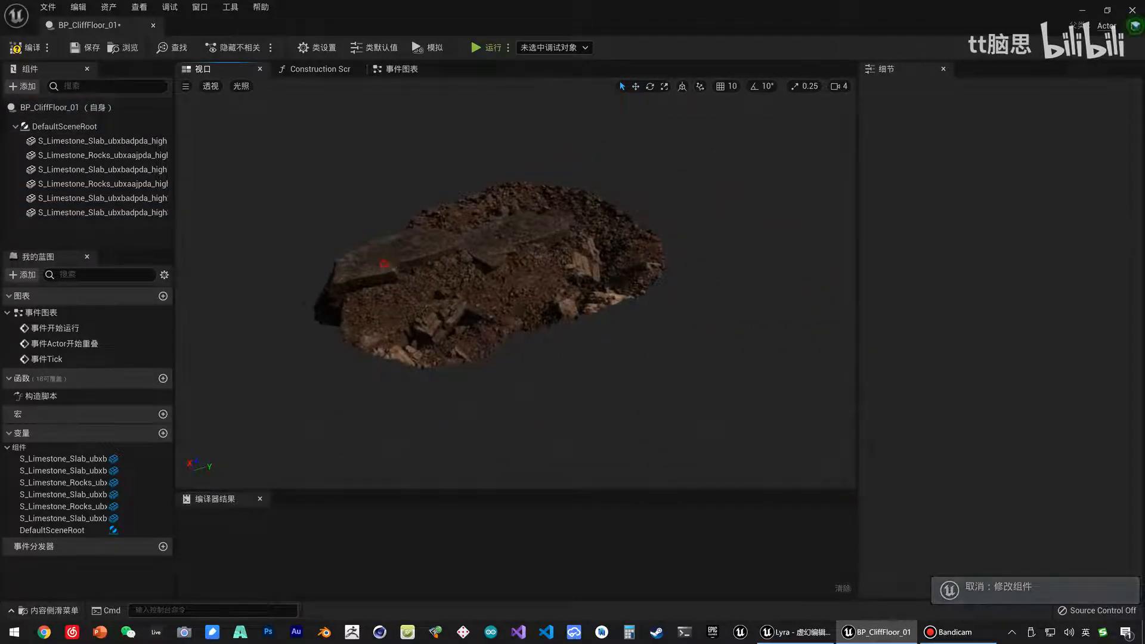
left_click(385, 258)
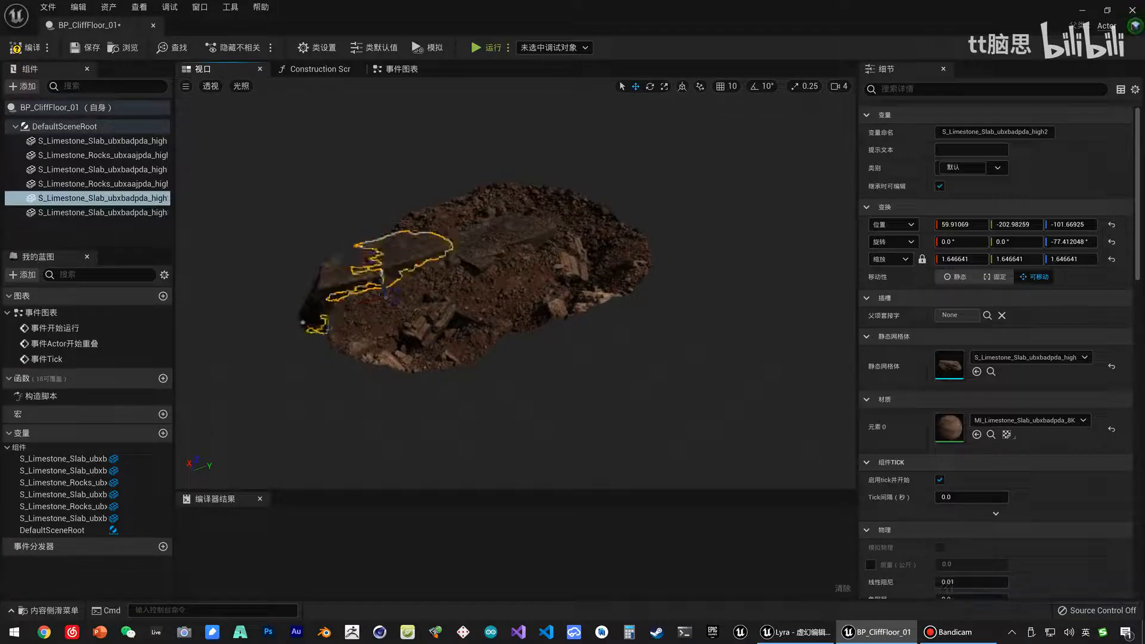
Rotate the selected limestone slab to about -193° around Z, scale it uniformly to 1.3 and place it at about X -108, Y -197, Z -78.
left_click(371, 299)
left_click_drag(380, 397, 492, 295, "alt")
left_click(381, 398)
scroll(470, 350, "down", 3)
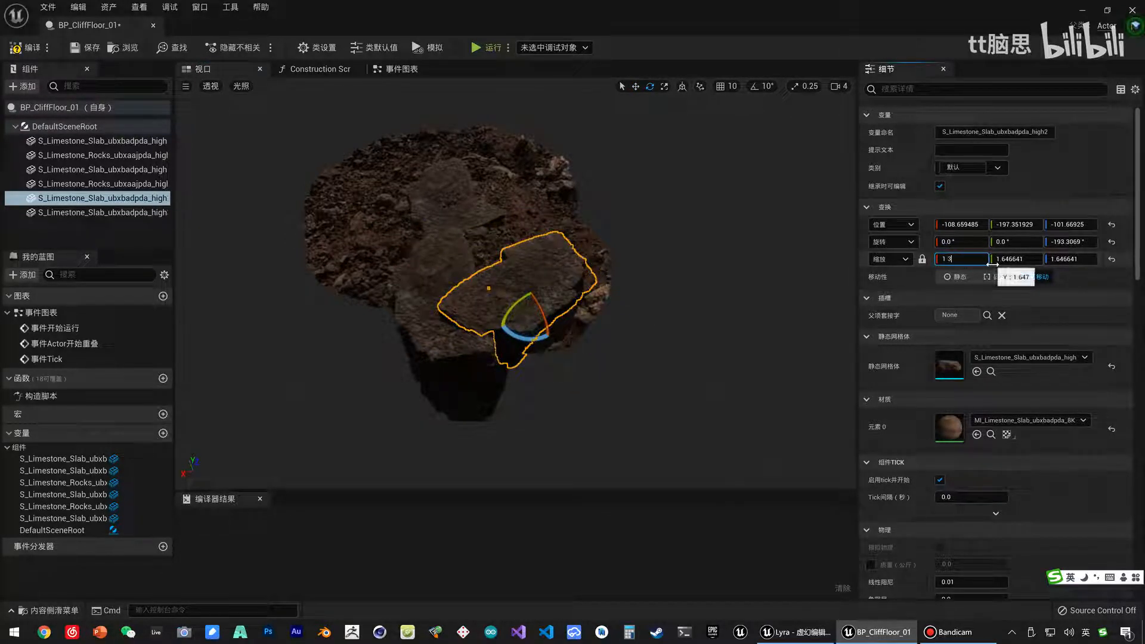
key("Return")
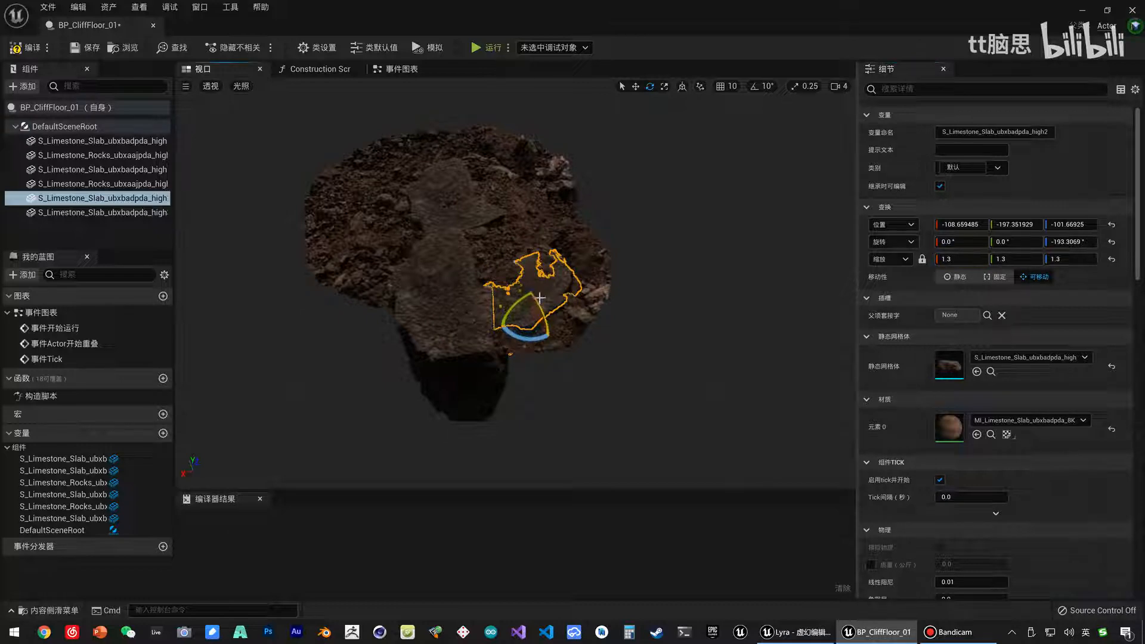
left_click_drag(533, 304, 534, 296)
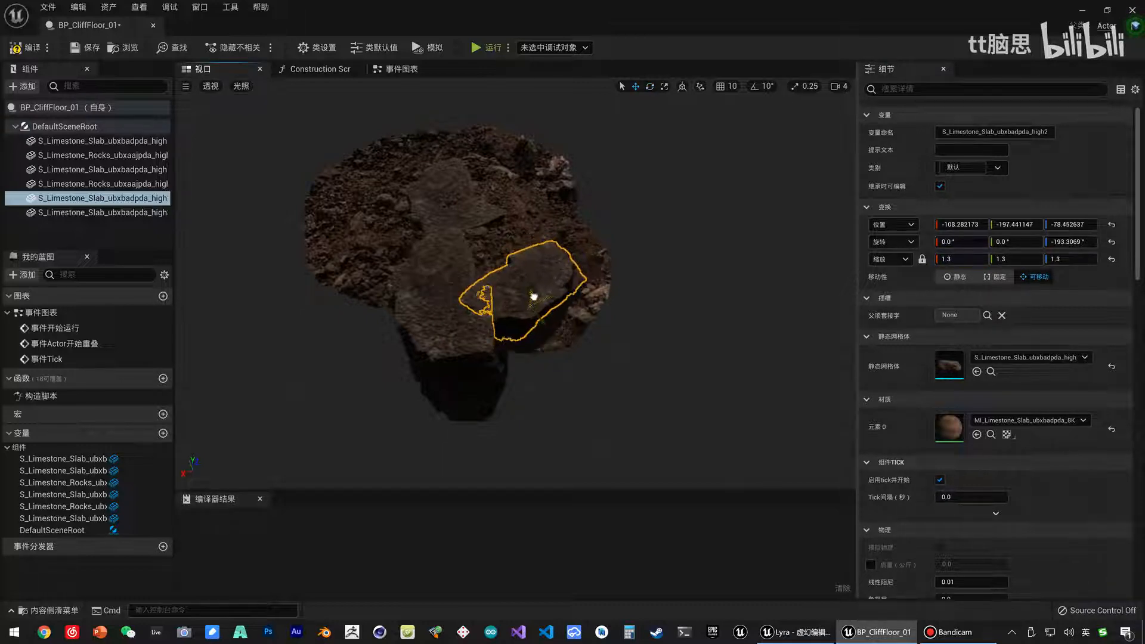
right_click_drag(595, 246, 529, 279)
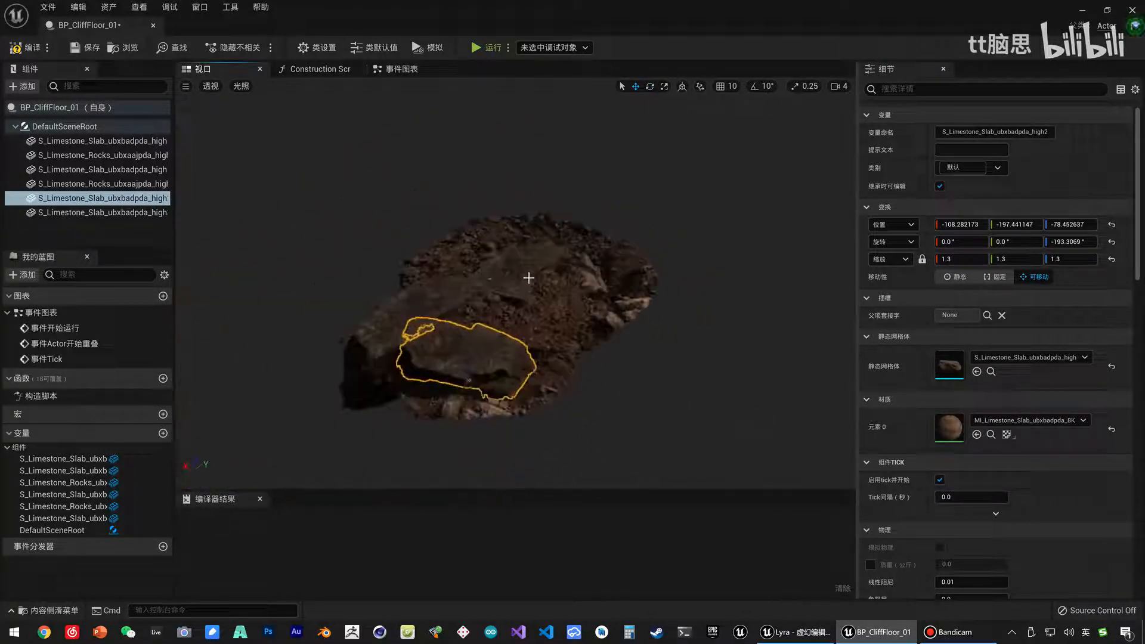
Save the BP_CliffFloor_01 Blueprint and close its editor.
left_click(534, 288)
key("ctrl+s")
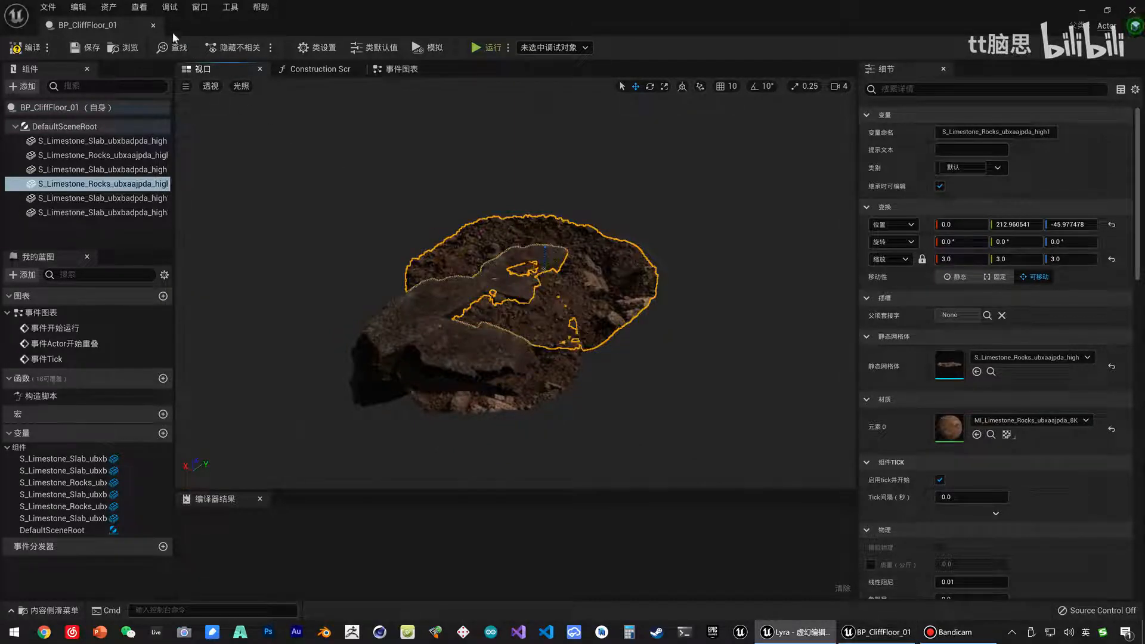
left_click(153, 26)
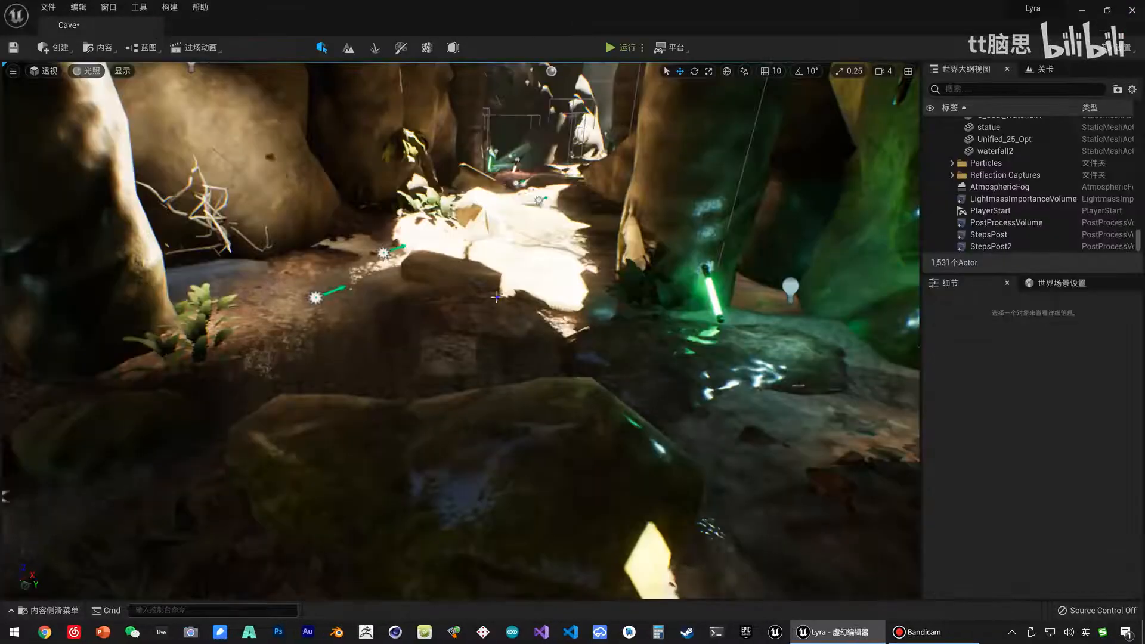
Place BP_CliffFloor_01 from the Environments folder on the cave floor at about X -18192, Y -15052, Z -2108, and duplicate it alongside.
key("w")
mouse_move(497, 297)
right_mouse_down()
mouse_move(490, 256)
mouse_move(504, 293)
mouse_move(495, 295)
right_mouse_up()
key("s")
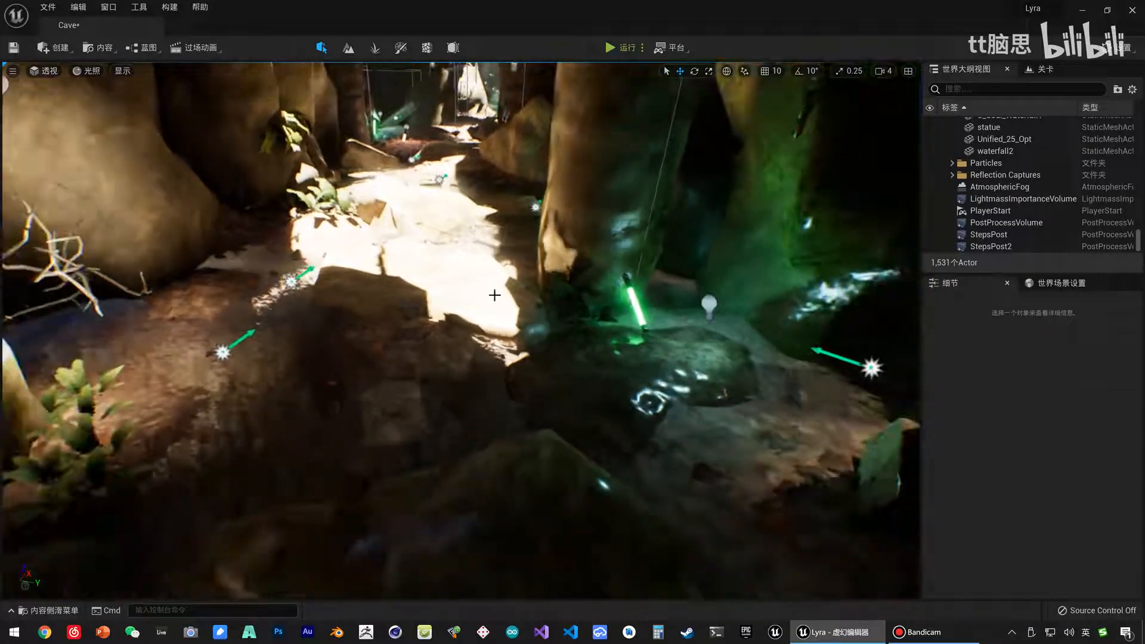
key("ctrl+space")
scroll(102, 464, "up", 5)
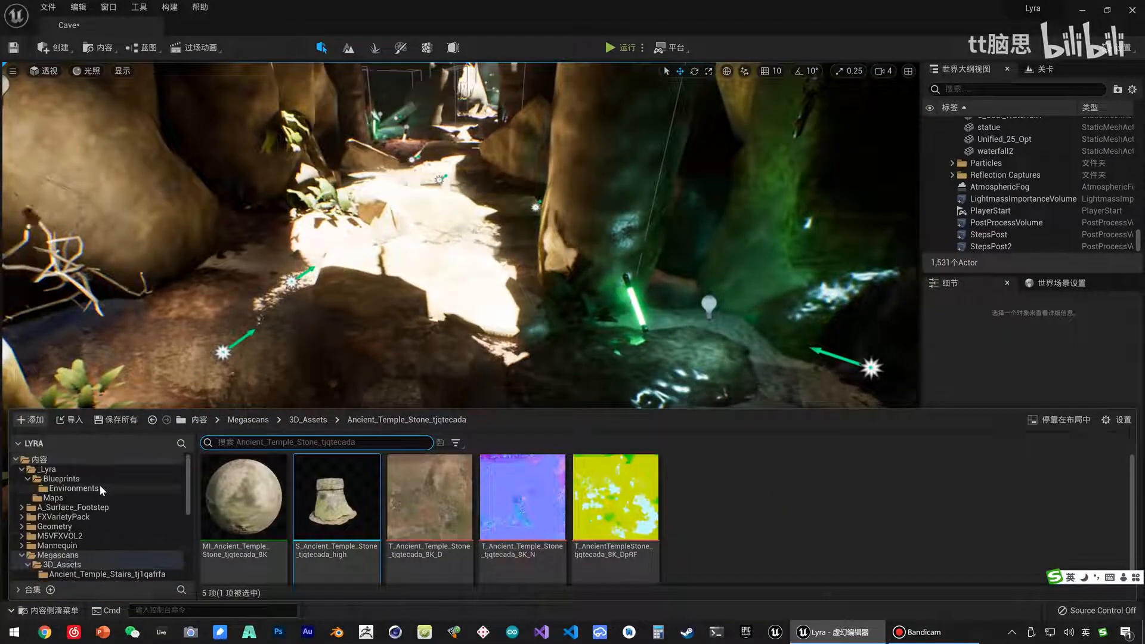
left_click_drag(101, 486, 108, 494)
left_click(452, 514)
left_click_drag(451, 513, 208, 355)
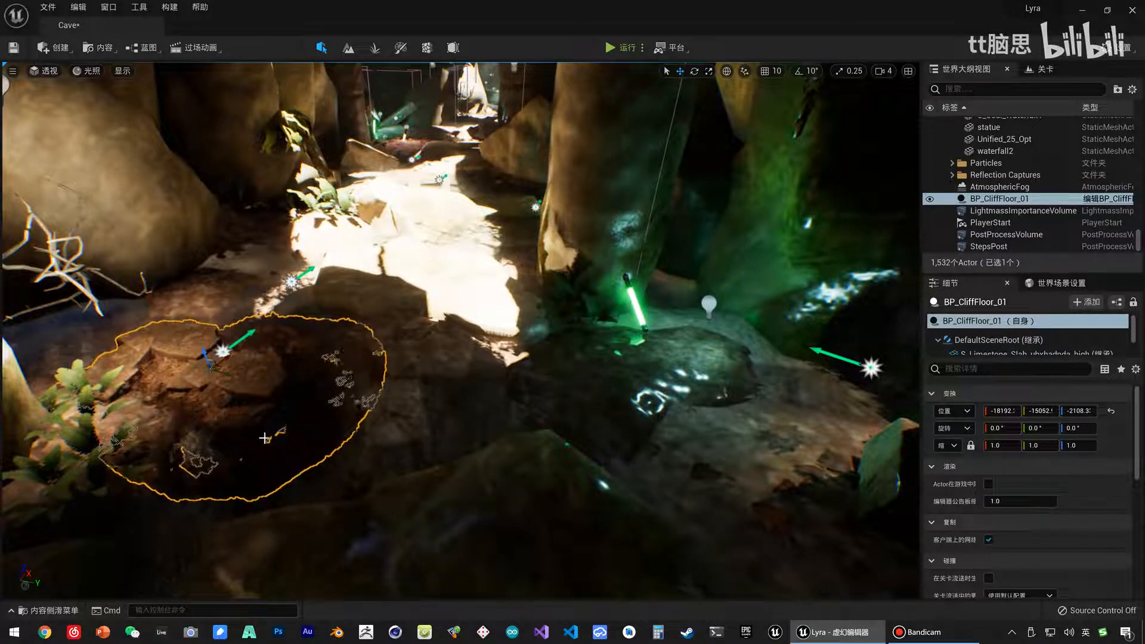
left_click_drag(222, 352, 420, 331, "alt")
left_click(330, 333)
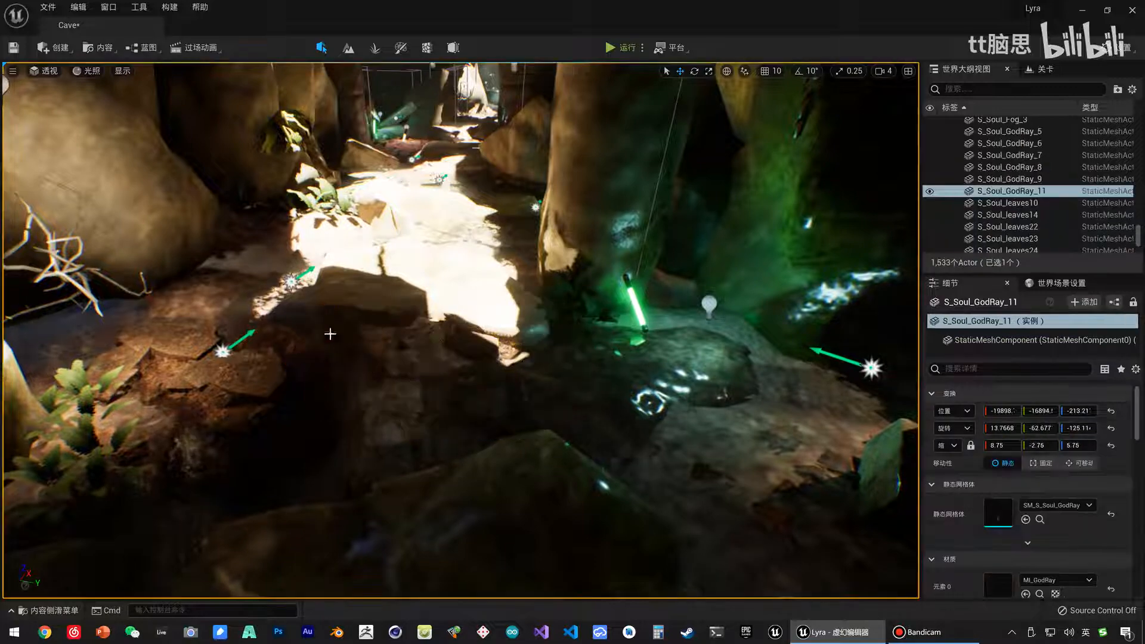
Place BP_Cliff_01 against the cave wall at about X -18132, Y -15562, Z -2074, rotated about -4.7° around Z.
right_click_drag(330, 333, 260, 325)
key("w")
right_click_drag(345, 511, 265, 435)
key("ctrl+space")
left_click_drag(324, 526, 398, 498)
mouse_move(448, 530)
right_mouse_down()
mouse_move(415, 469)
mouse_move(475, 558)
mouse_move(448, 531)
right_mouse_up()
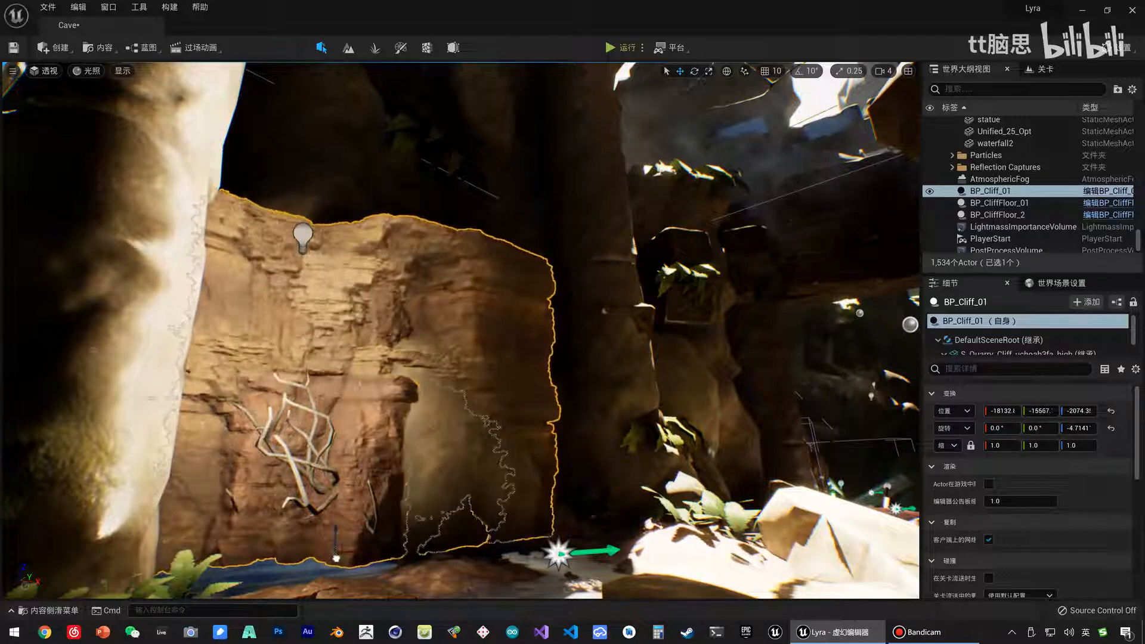
right_click_drag(448, 530, 444, 567)
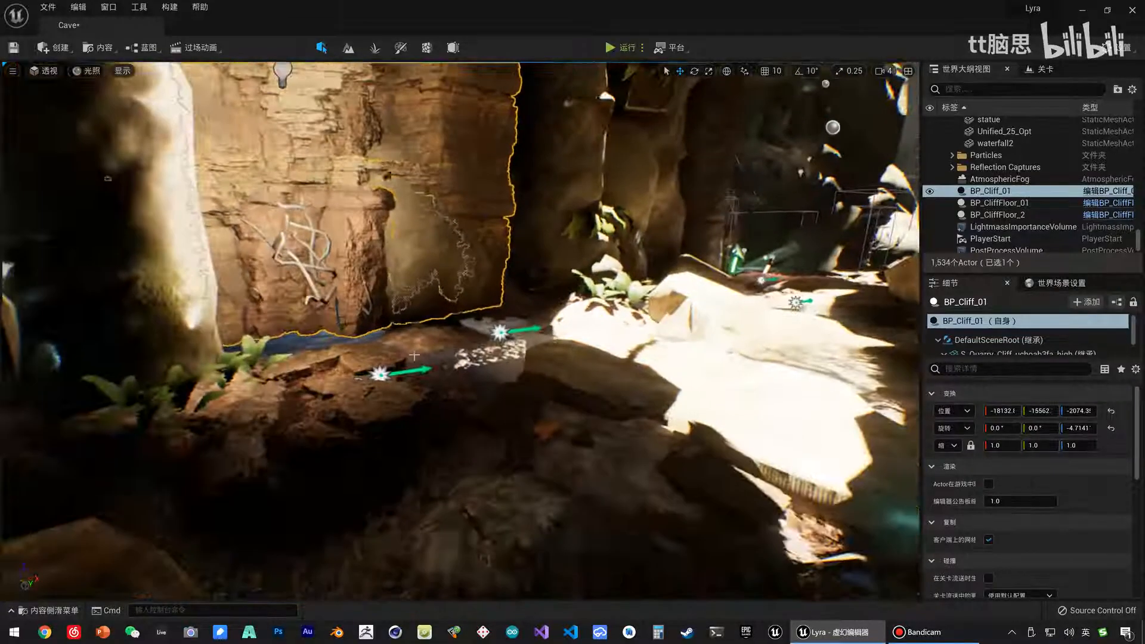
Delete the SM_Cave_Rock_Large16 rock that pokes through the new cliff wall.
left_click(361, 351)
key("w")
right_click_drag(361, 325, 395, 297)
key("s")
left_click(457, 415)
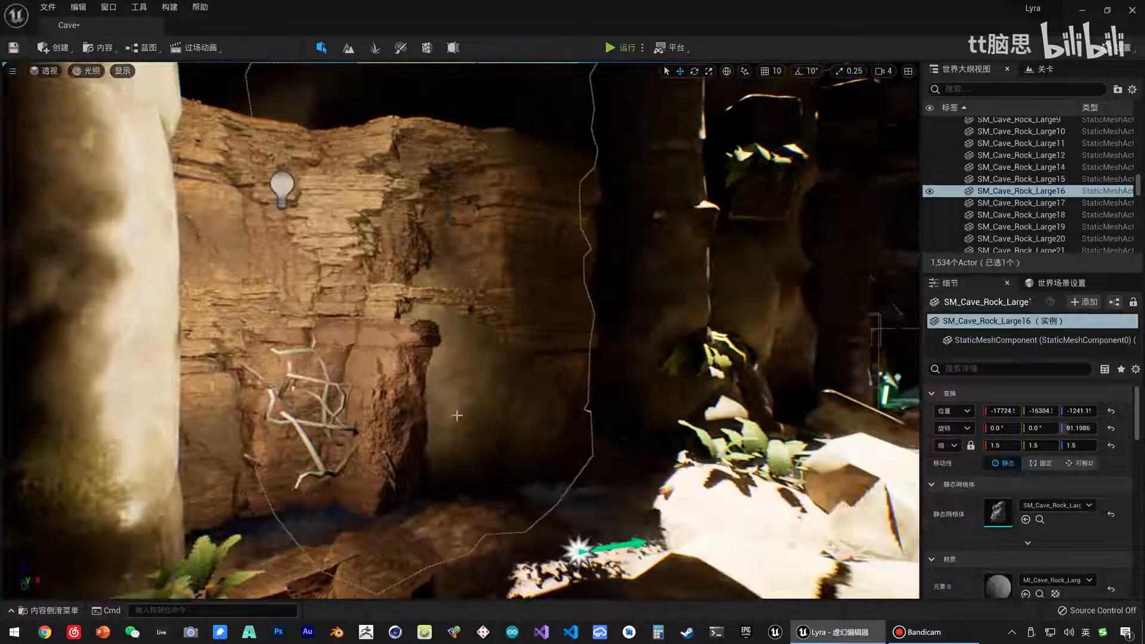
key("Delete")
Place BP_Cliff_02 on top of BP_Cliff_01 at about X -18093, Y -15536, Z -1257.
mouse_move(457, 415)
right_mouse_down()
mouse_move(459, 387)
mouse_move(468, 413)
right_mouse_up()
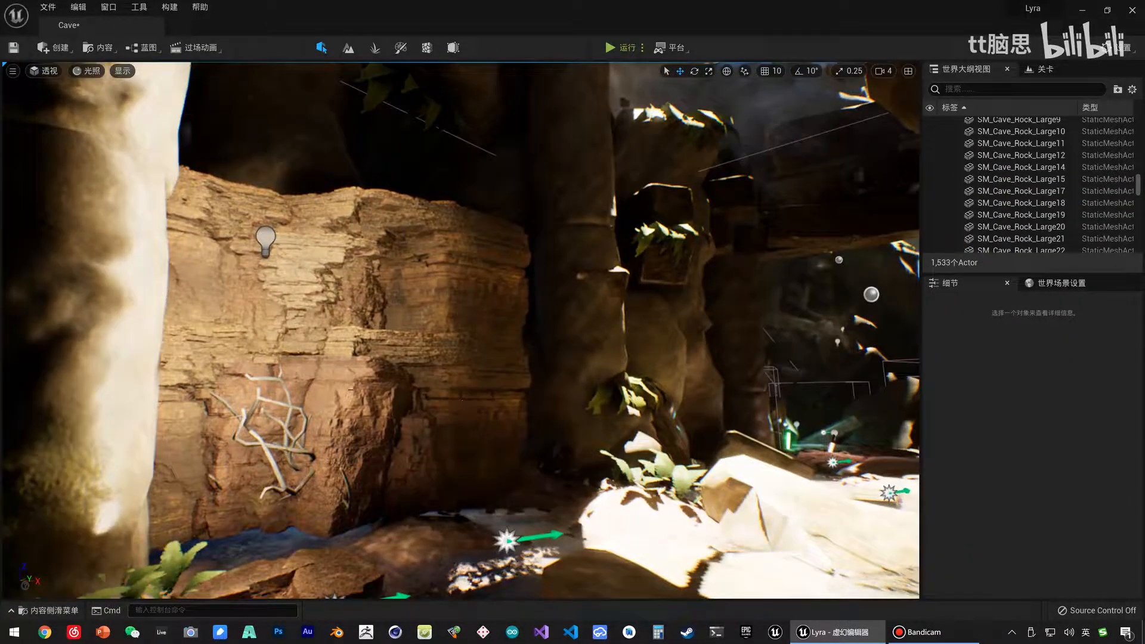
key("ctrl+space")
left_click_drag(332, 555, 343, 215)
right_click_drag(476, 463, 458, 364)
right_click_drag(476, 463, 483, 524)
right_click_drag(491, 491, 490, 491)
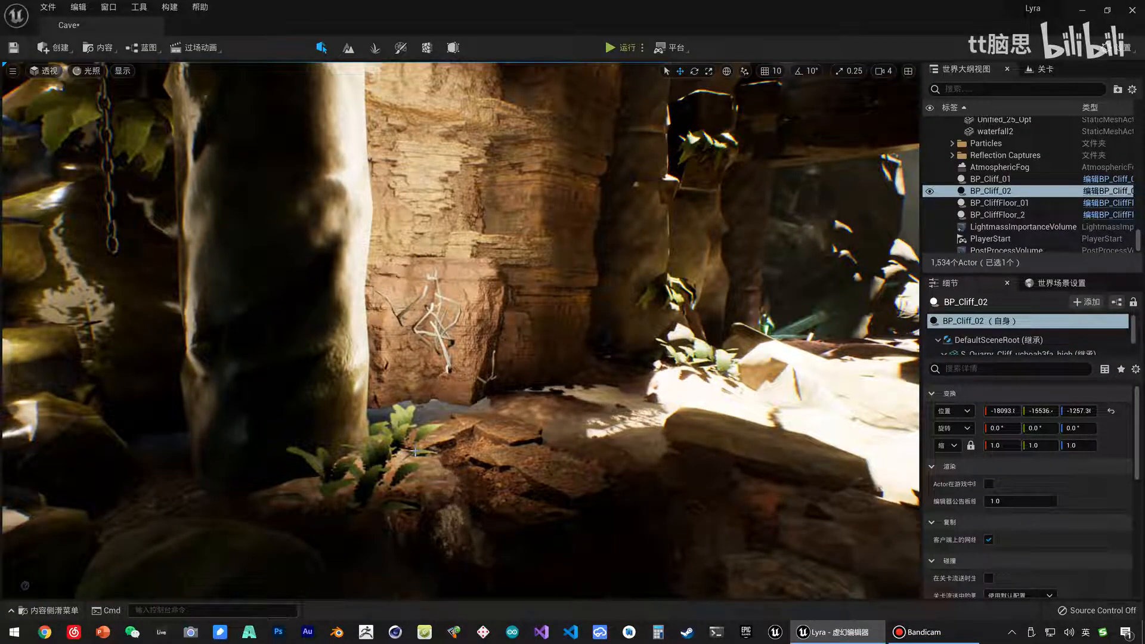
Play the cave level, walk up to the new cliff wall to examine it, and stop the play session.
right_click_drag(481, 312, 481, 315)
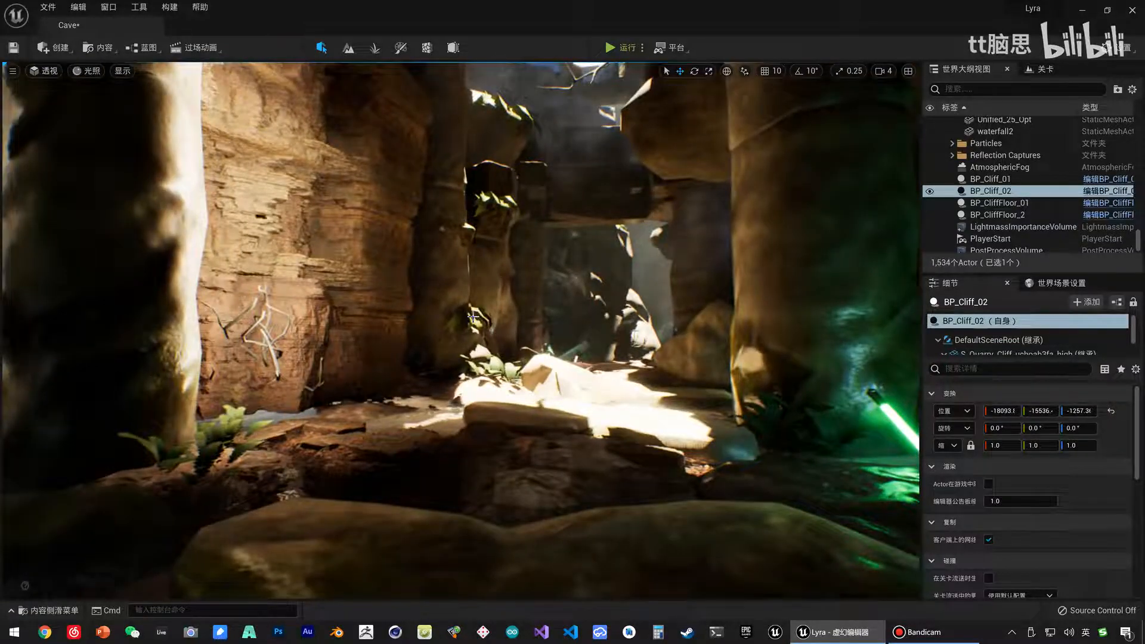
right_click_drag(505, 331, 506, 331)
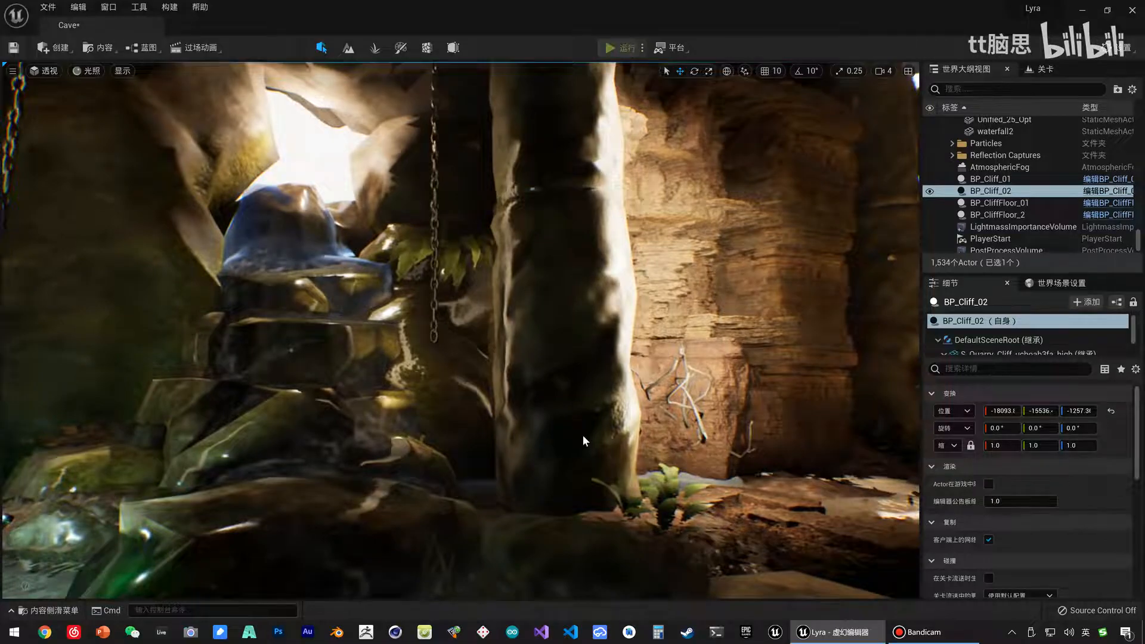
key("alt+p")
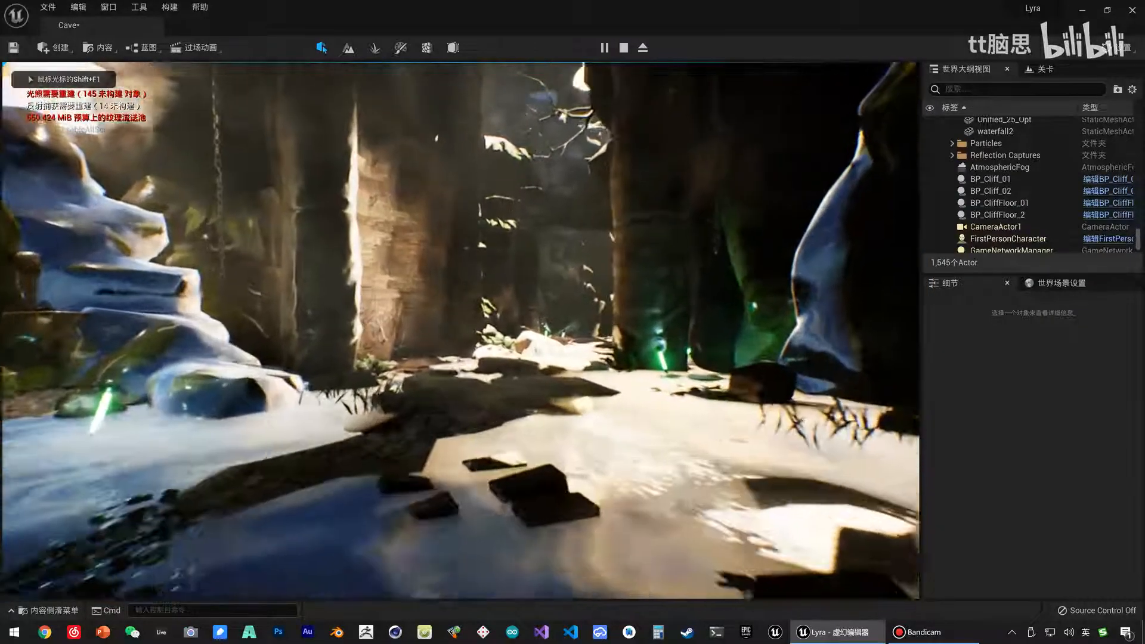
key("w")
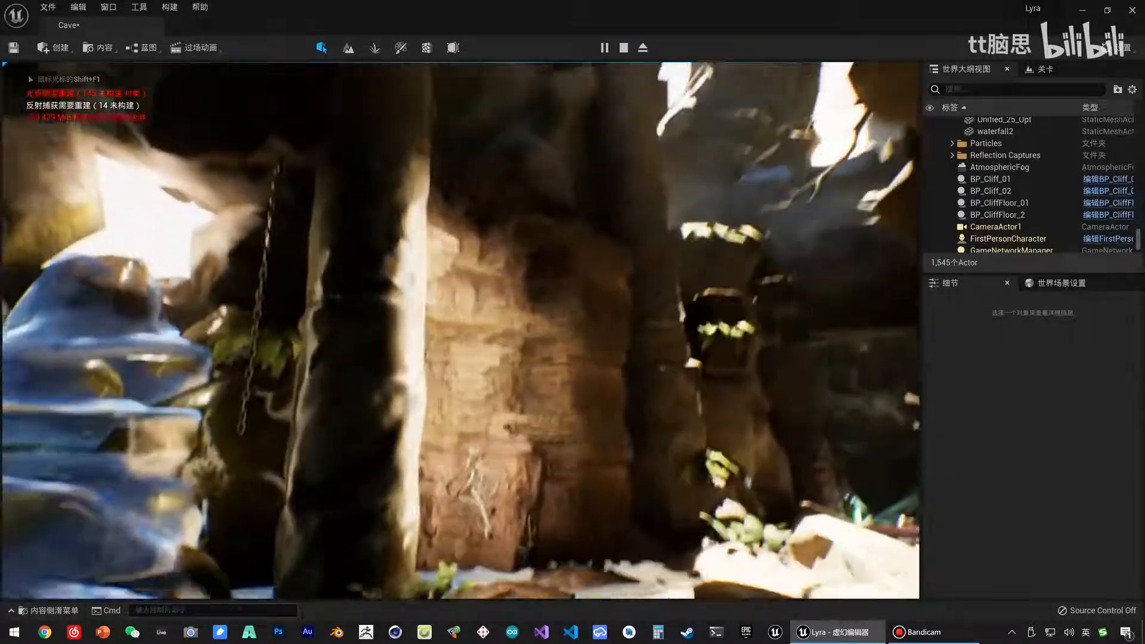
key("w")
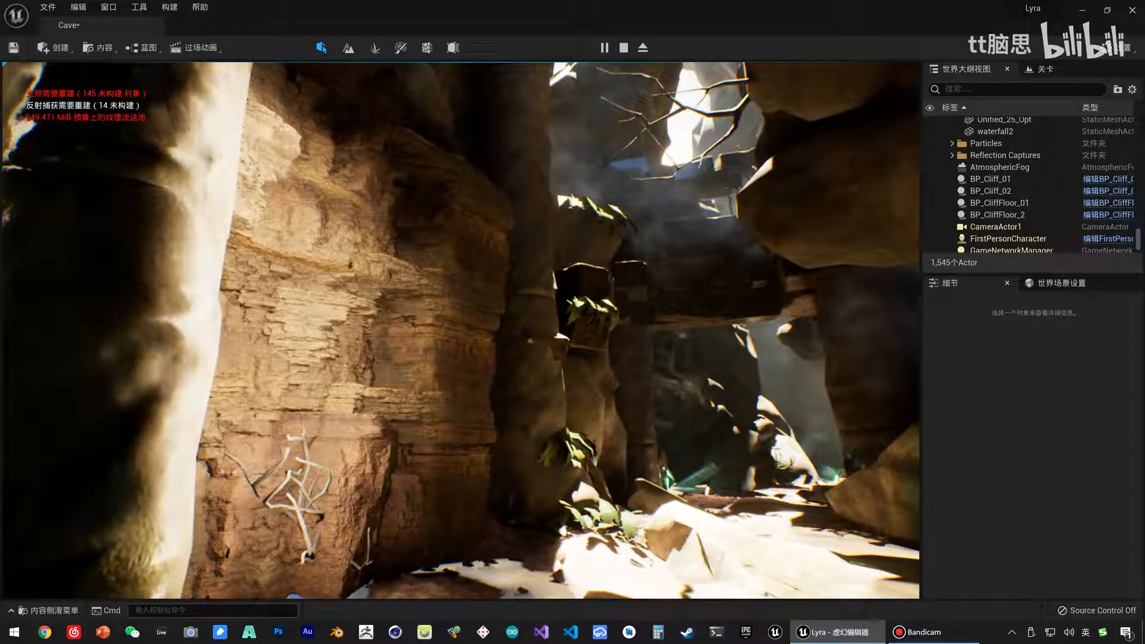
key("Escape")
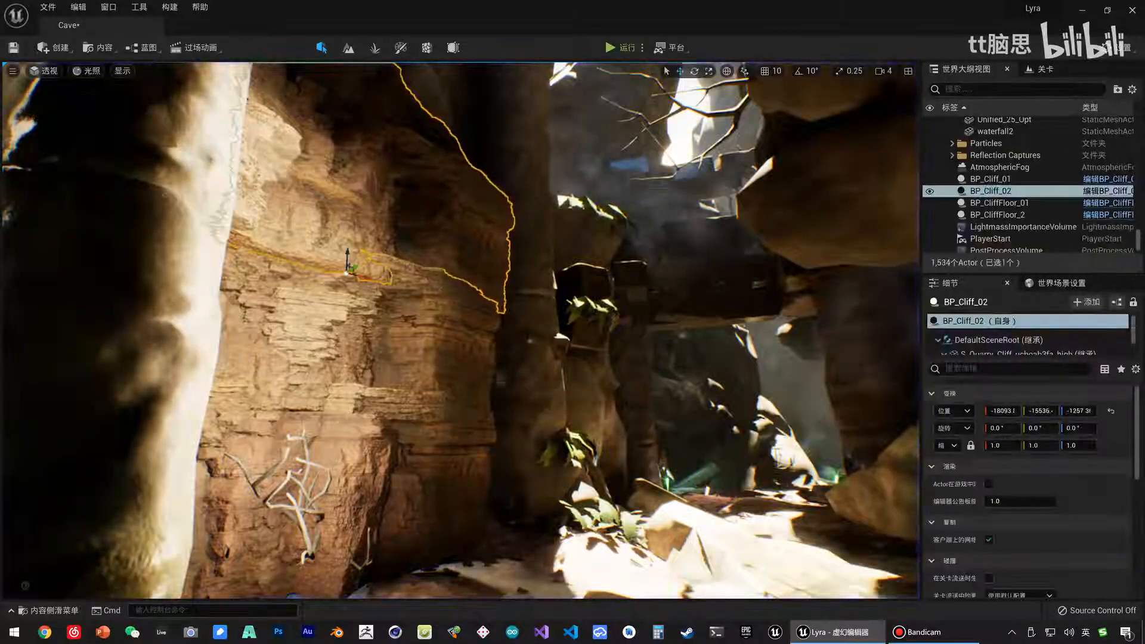